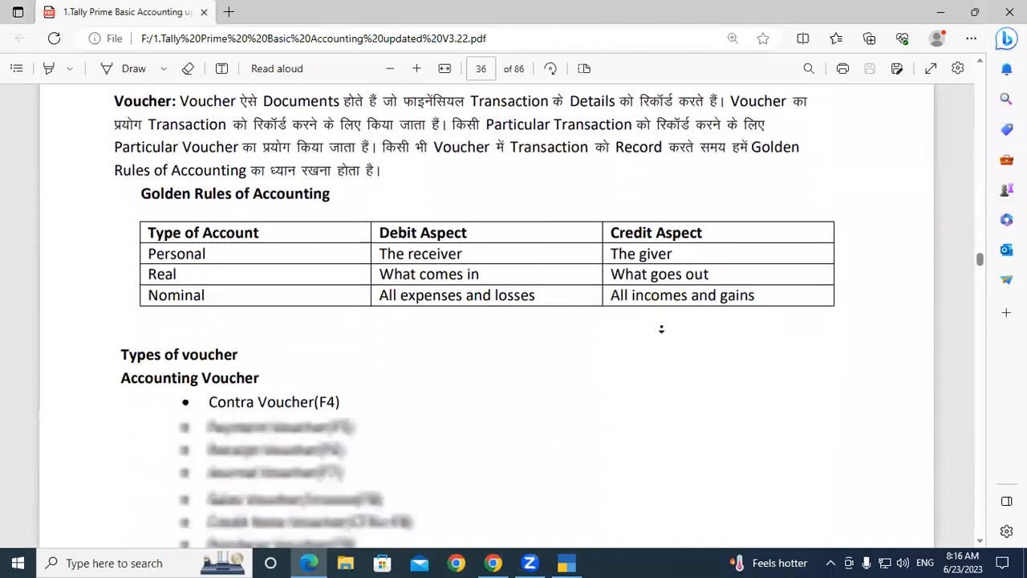
# - Find the stock summary instructions in the PDF, switch to TallyPrime and open the Stock Summary in detailed format
pyautogui.scroll(7, 761, 335)
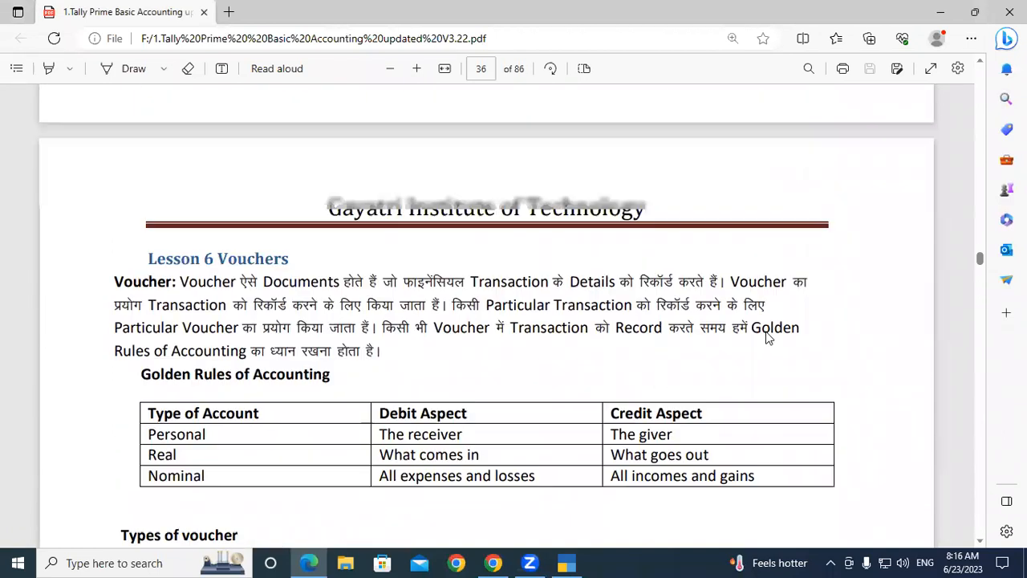
pyautogui.scroll(2, 838, 290)
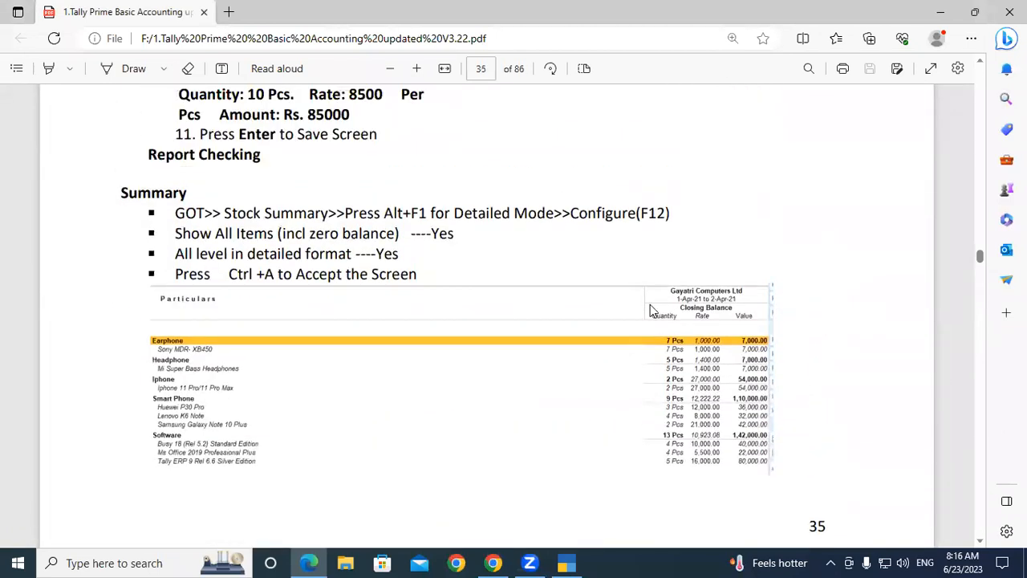
pyautogui.click(556, 559)
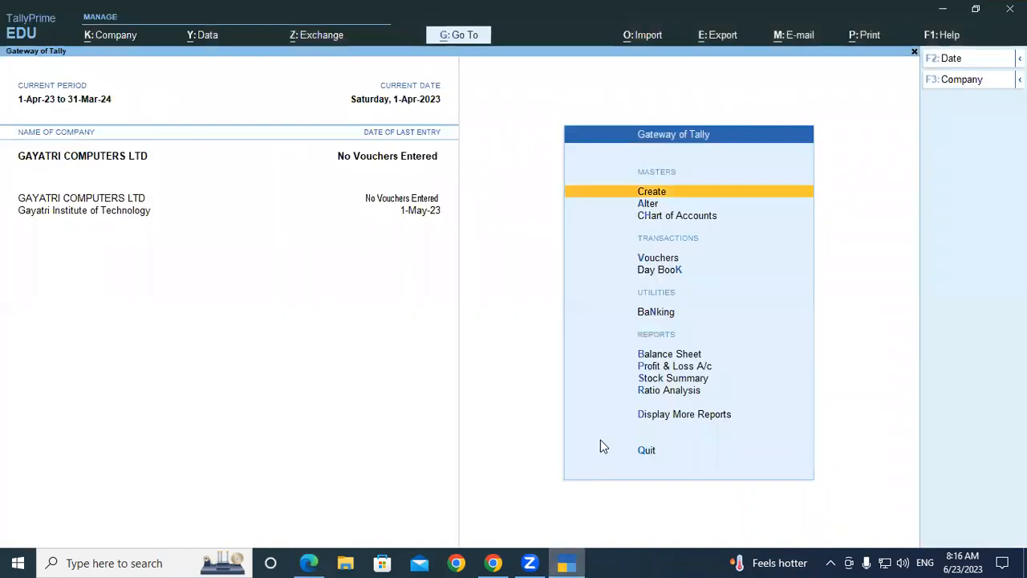
pyautogui.click(646, 378)
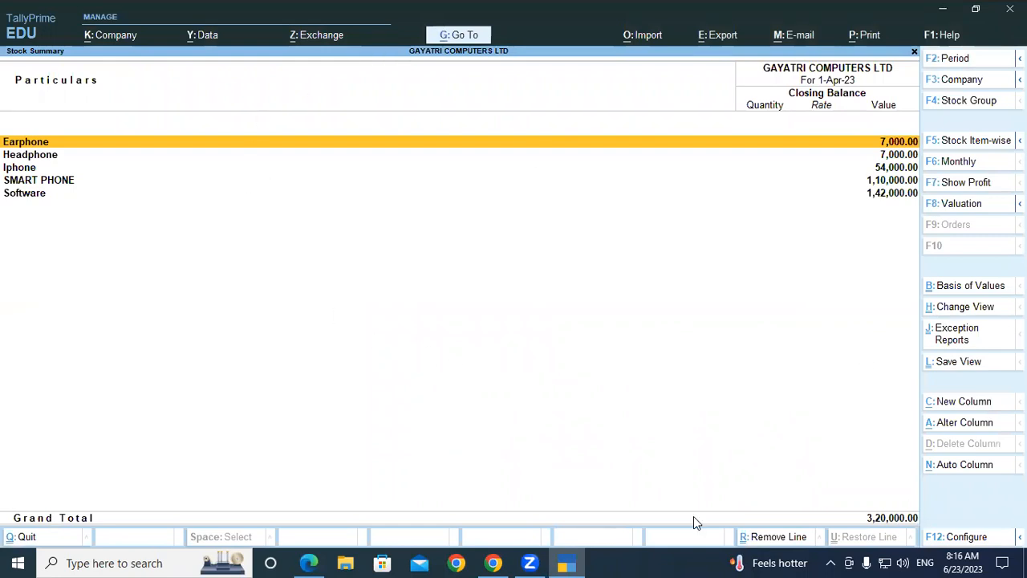
pyautogui.press('alt')
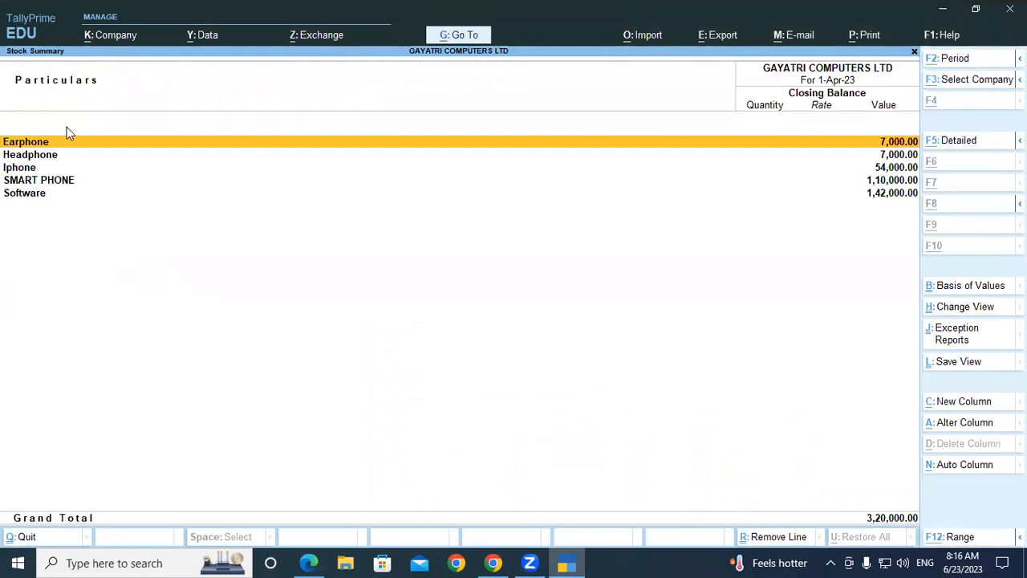
pyautogui.hotkey('alt', 'F5')
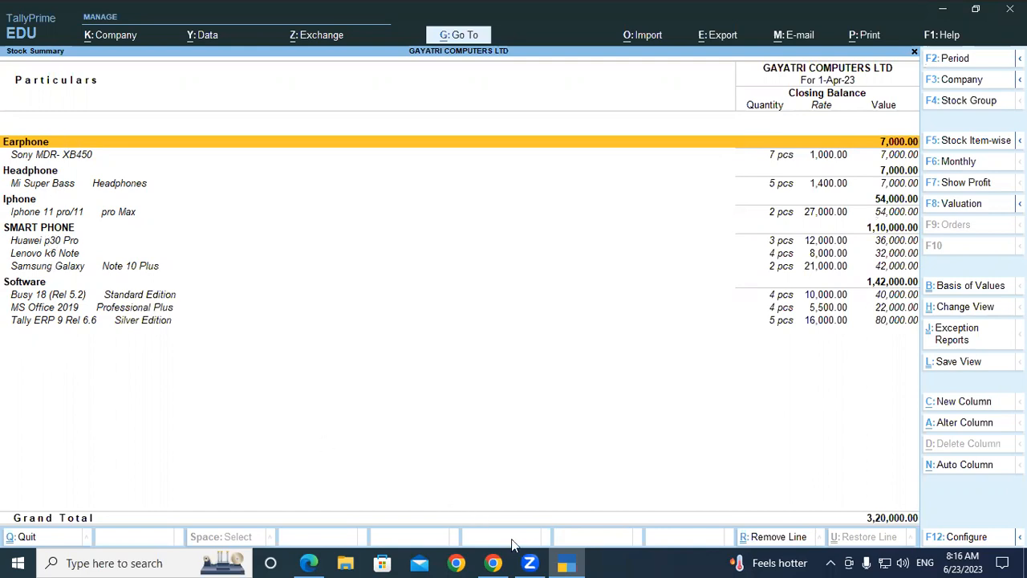
# - Compare the Stock Summary with the Lab Practices 03 closing stock table in the PDF, including its total, then close the report
pyautogui.click(310, 562)
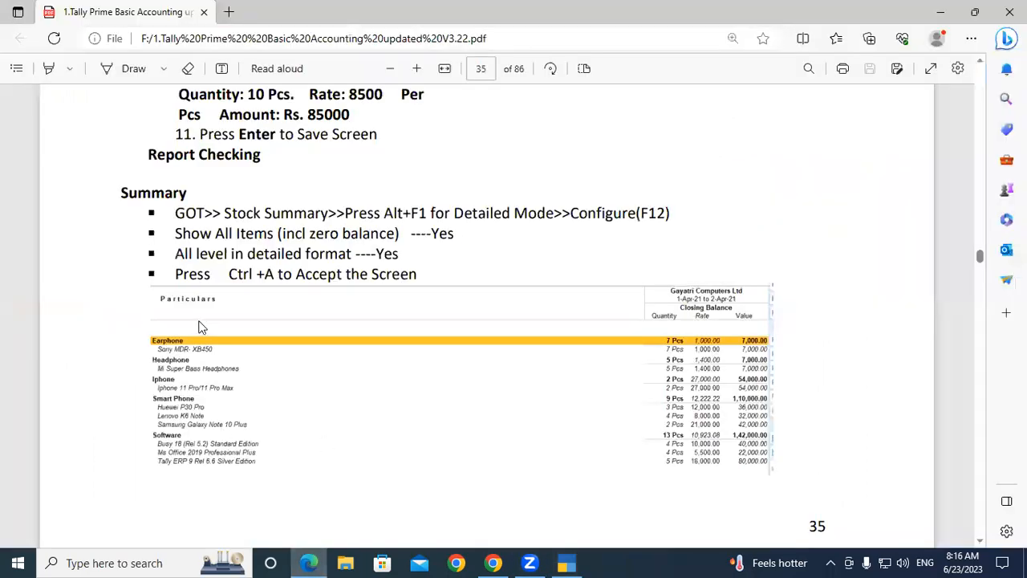
pyautogui.scroll(15, 260, 374)
pyautogui.scroll(15, 259, 374)
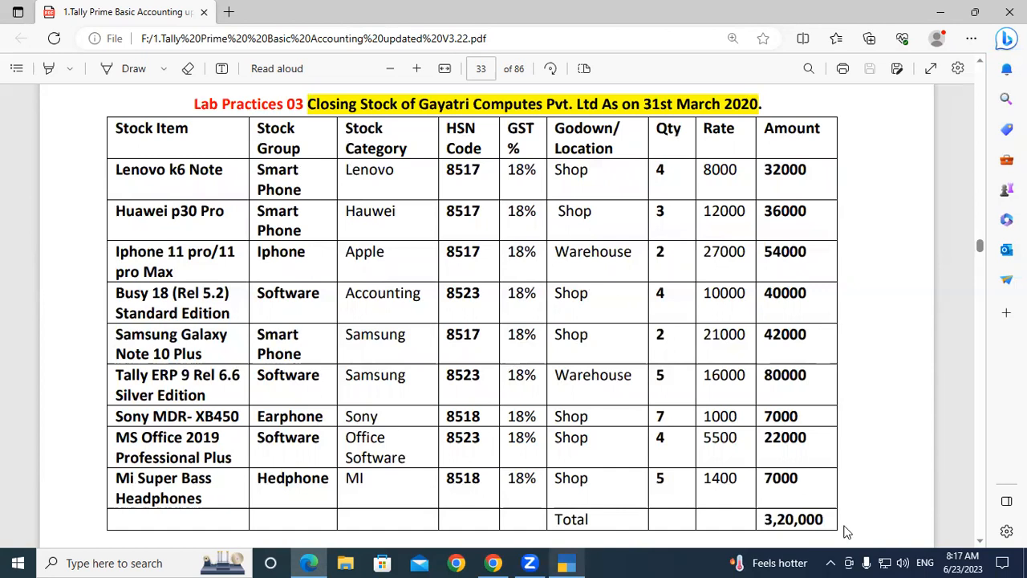
pyautogui.hotkey('alt', 'Tab')
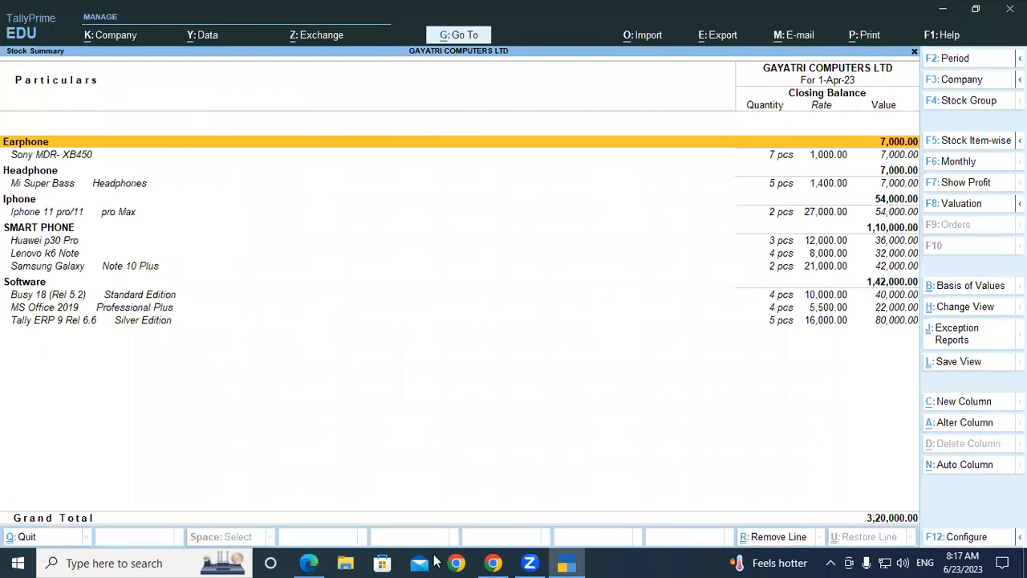
pyautogui.click(312, 562)
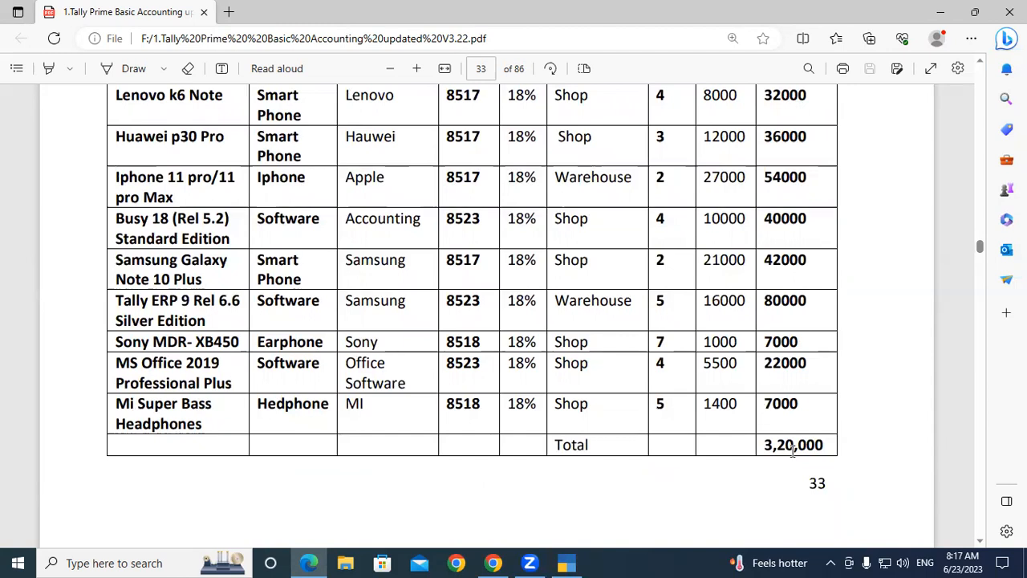
pyautogui.click(566, 562)
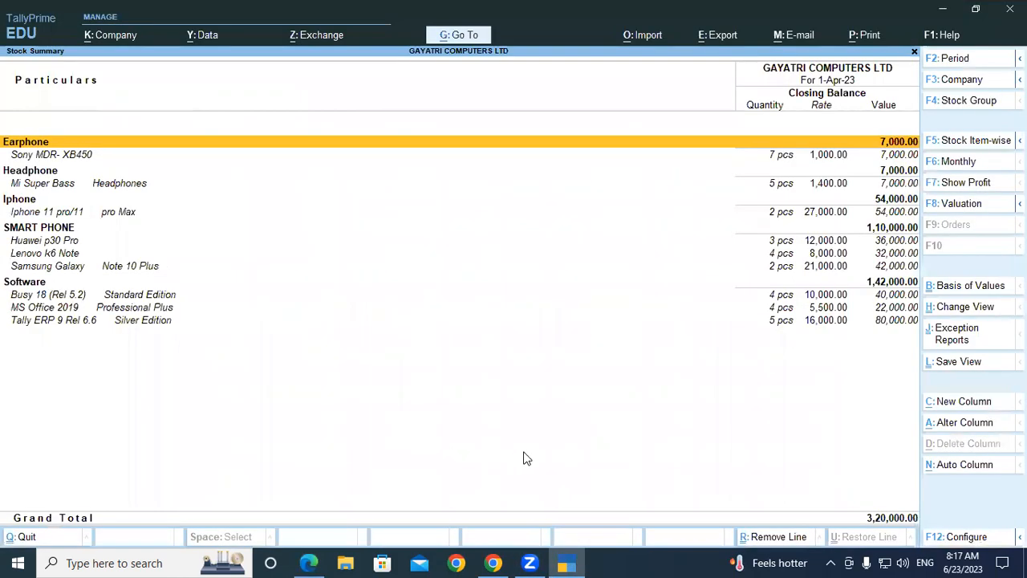
pyautogui.press('Escape')
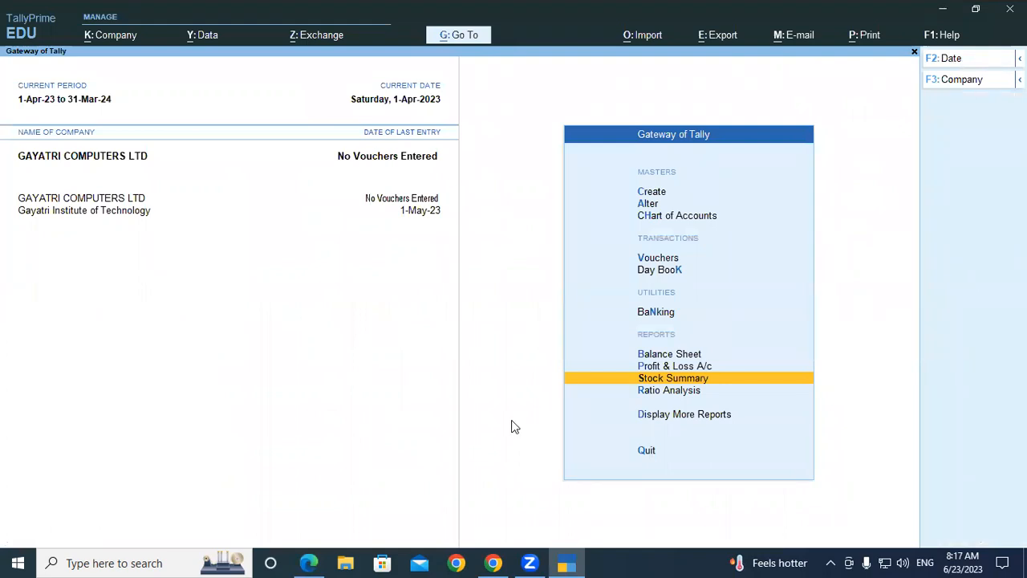
# - Check the Closing Stock line under Current Assets in the detailed Balance Sheet and return to the Gateway of Tally
pyautogui.press('Up')
pyautogui.press('Up')
pyautogui.press('Return')
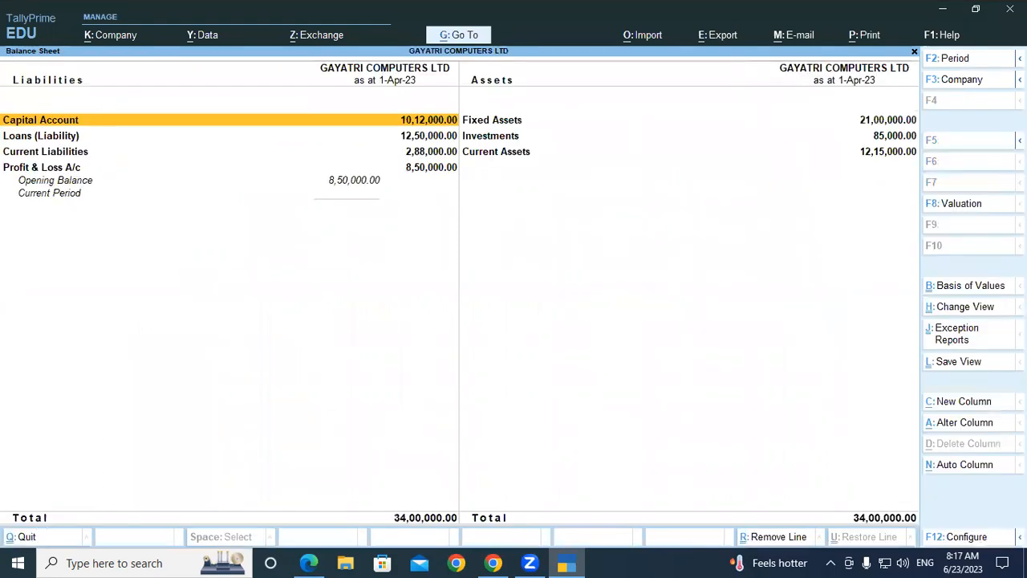
pyautogui.press('alt')
pyautogui.hotkey('alt', 'F5')
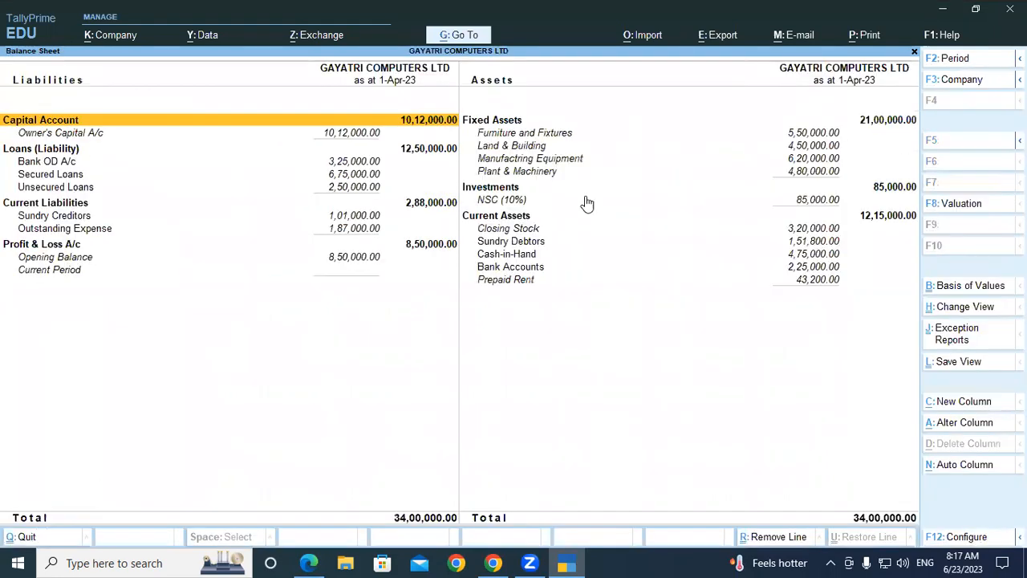
pyautogui.click(538, 231)
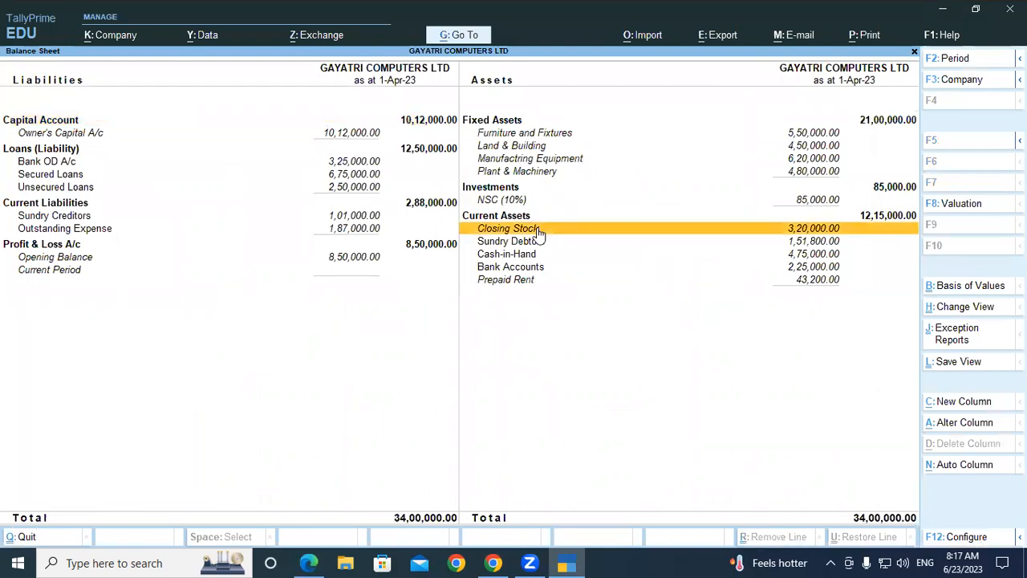
pyautogui.press('Escape')
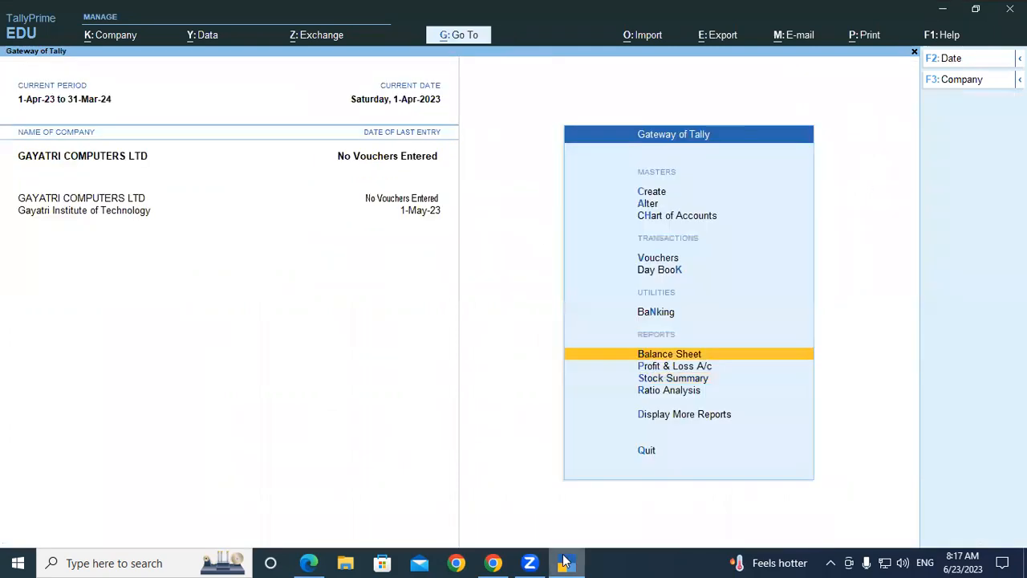
# - Switch back to the PDF and display Lesson 6 Vouchers with the Golden Rules of Accounting table
pyautogui.click(308, 563)
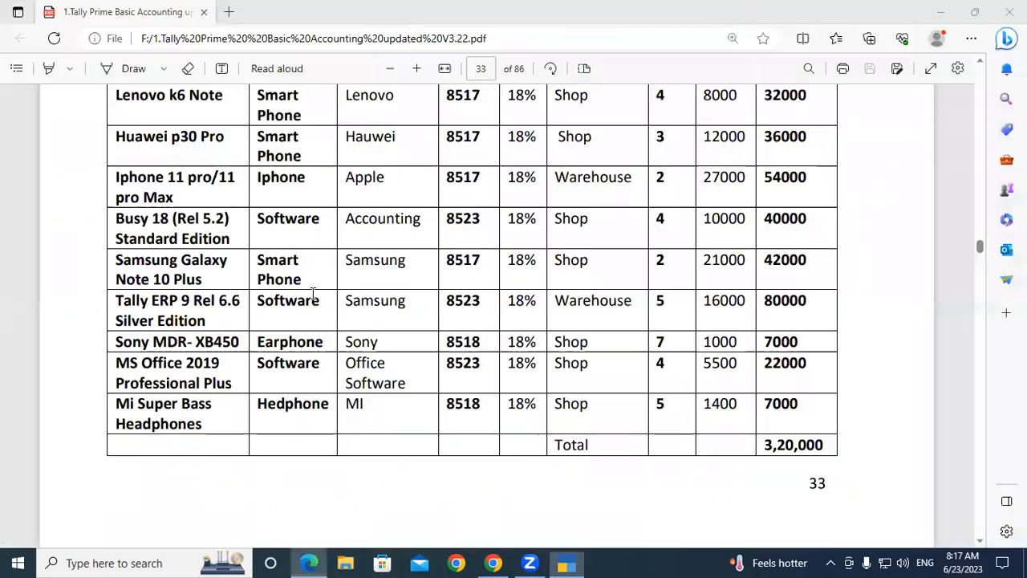
pyautogui.scroll(-10, 312, 293)
pyautogui.scroll(-15, 312, 292)
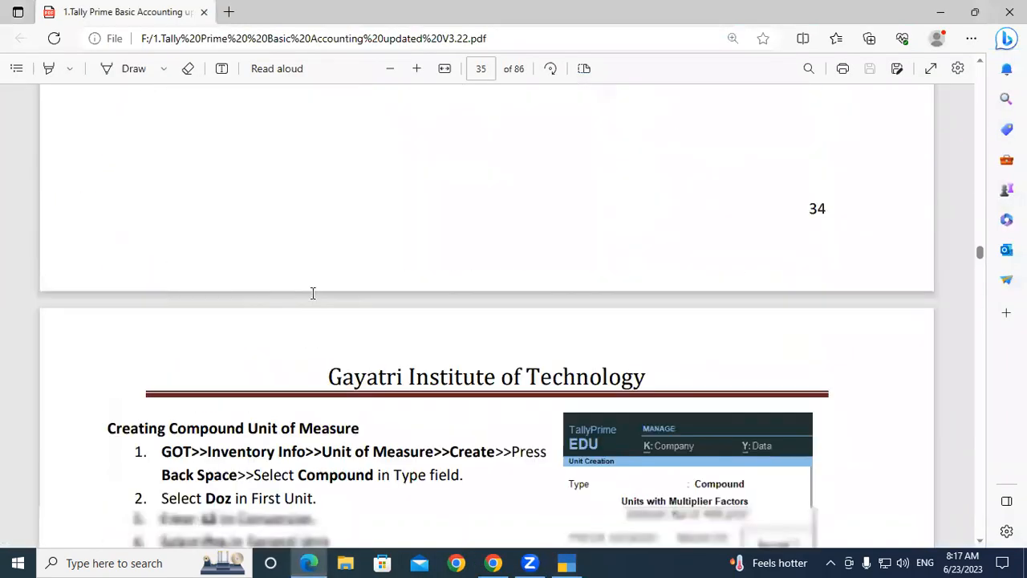
pyautogui.scroll(-15, 312, 293)
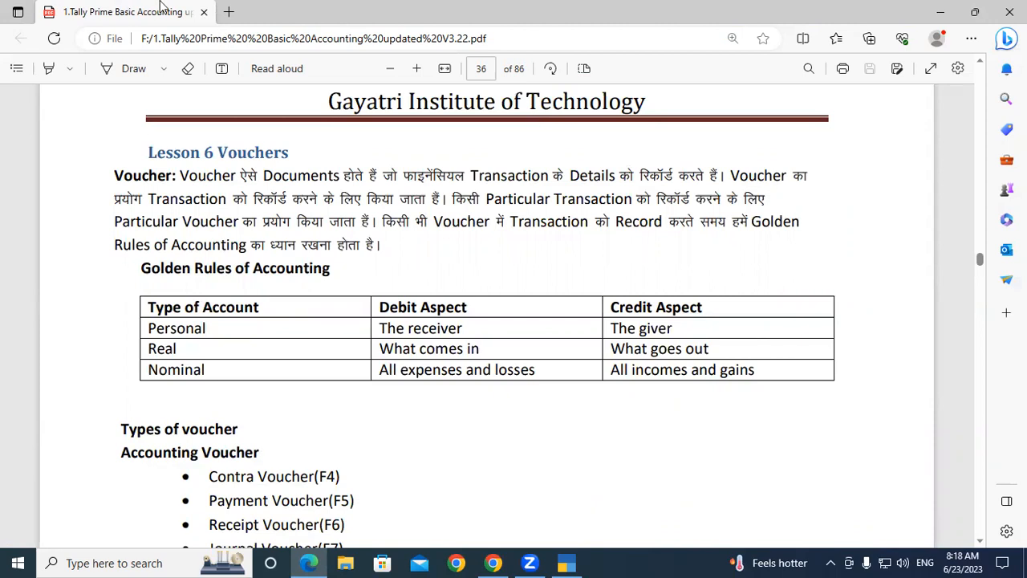
# - Handwrite the red annotations "P — P" and "R — R" over the voucher definition paragraph
pyautogui.moveTo(487, 148); pyautogui.dragTo(483, 212)
pyautogui.moveTo(478, 174)
pyautogui.mouseDown()
pyautogui.moveTo(498, 163)
pyautogui.moveTo(482, 178)
pyautogui.moveTo(577, 162)
pyautogui.mouseUp()
pyautogui.moveTo(599, 144)
pyautogui.mouseDown()
pyautogui.moveTo(602, 172)
pyautogui.moveTo(602, 144)
pyautogui.moveTo(600, 154)
pyautogui.mouseUp()
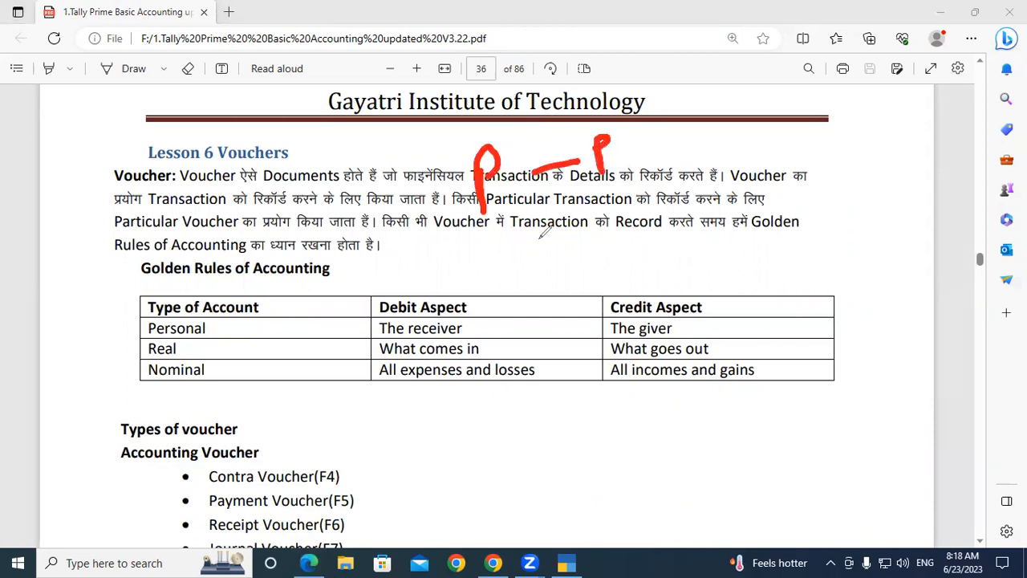
pyautogui.moveTo(459, 234); pyautogui.dragTo(471, 274)
pyautogui.moveTo(478, 236)
pyautogui.mouseDown()
pyautogui.moveTo(469, 251)
pyautogui.moveTo(504, 268)
pyautogui.moveTo(590, 240)
pyautogui.mouseUp()
pyautogui.moveTo(639, 194)
pyautogui.mouseDown()
pyautogui.moveTo(639, 236)
pyautogui.moveTo(641, 212)
pyautogui.moveTo(676, 232)
pyautogui.mouseUp()
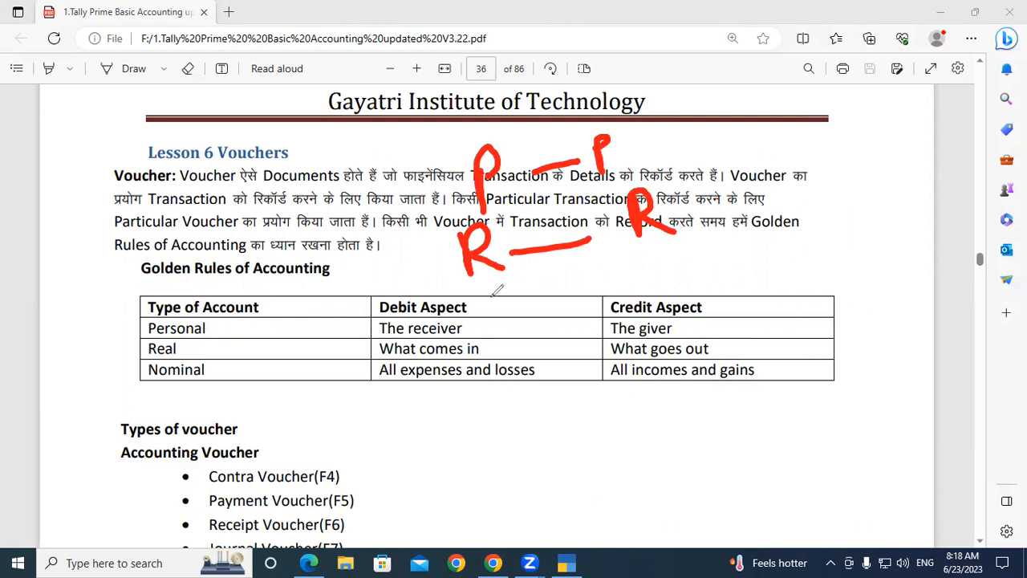
# - Handwrite the annotations "Pur — pur" and "Sales — Sales" in red across the Golden Rules of Accounting table
pyautogui.moveTo(491, 295)
pyautogui.mouseDown()
pyautogui.moveTo(495, 339)
pyautogui.moveTo(499, 316)
pyautogui.moveTo(571, 320)
pyautogui.moveTo(638, 289)
pyautogui.mouseUp()
pyautogui.moveTo(678, 262); pyautogui.dragTo(681, 317)
pyautogui.moveTo(680, 265)
pyautogui.mouseDown()
pyautogui.moveTo(719, 282)
pyautogui.moveTo(738, 249)
pyautogui.moveTo(756, 246)
pyautogui.mouseUp()
pyautogui.moveTo(533, 381)
pyautogui.mouseDown()
pyautogui.moveTo(536, 401)
pyautogui.moveTo(500, 416)
pyautogui.mouseUp()
pyautogui.moveTo(563, 374); pyautogui.dragTo(579, 395)
pyautogui.moveTo(592, 347)
pyautogui.mouseDown()
pyautogui.moveTo(574, 396)
pyautogui.moveTo(615, 382)
pyautogui.moveTo(631, 352)
pyautogui.mouseUp()
pyautogui.moveTo(697, 358); pyautogui.dragTo(729, 328)
pyautogui.moveTo(768, 284)
pyautogui.mouseDown()
pyautogui.moveTo(775, 315)
pyautogui.moveTo(751, 329)
pyautogui.mouseUp()
pyautogui.moveTo(817, 288)
pyautogui.mouseDown()
pyautogui.moveTo(802, 298)
pyautogui.moveTo(834, 297)
pyautogui.mouseUp()
pyautogui.moveTo(838, 281); pyautogui.dragTo(839, 314)
pyautogui.moveTo(834, 257)
pyautogui.mouseDown()
pyautogui.moveTo(841, 295)
pyautogui.moveTo(879, 255)
pyautogui.moveTo(882, 284)
pyautogui.mouseUp()
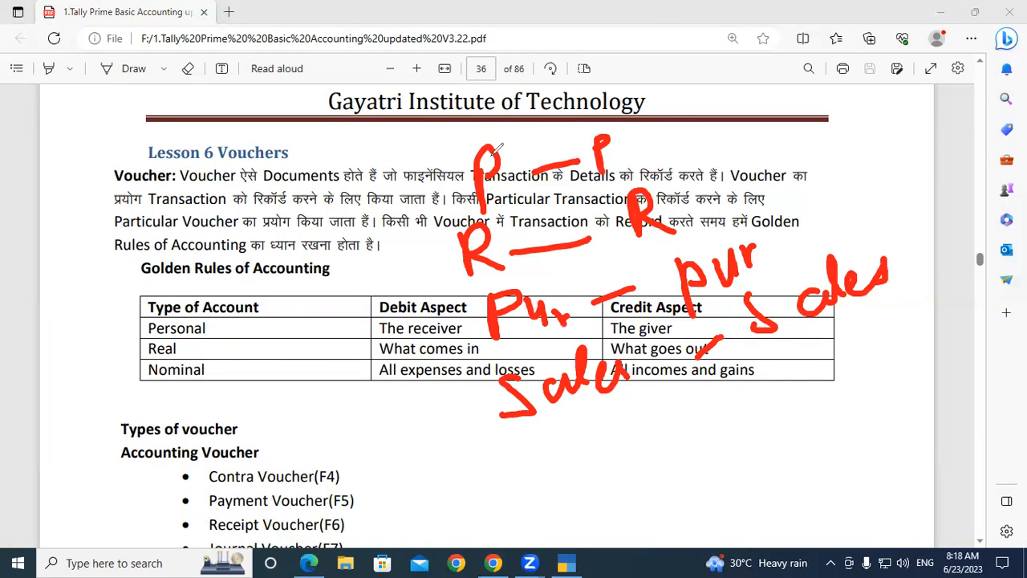
# - Clear the handwritten annotations from the Lesson 6 page and return to the document
pyautogui.press('Escape')
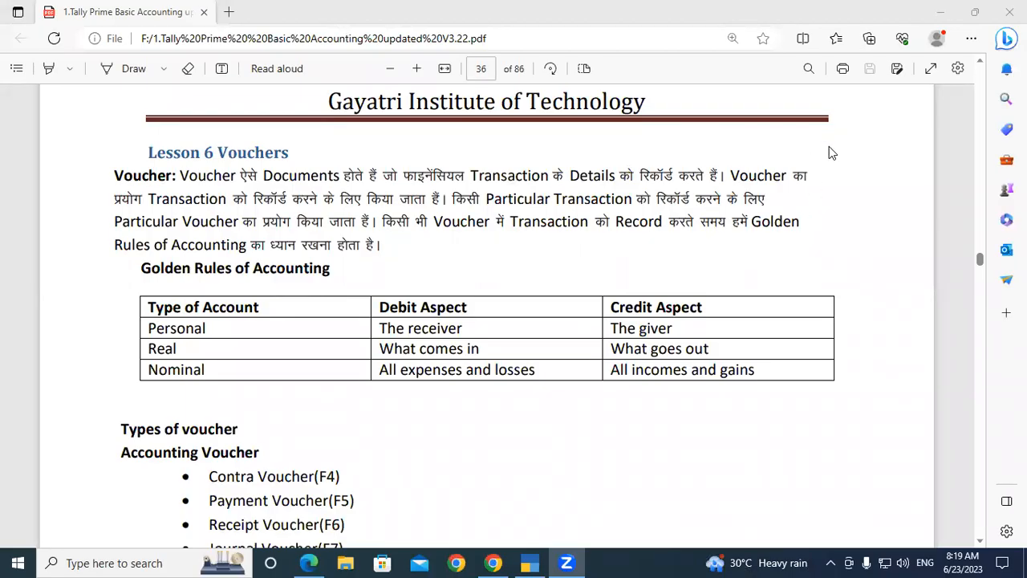
pyautogui.click(846, 195)
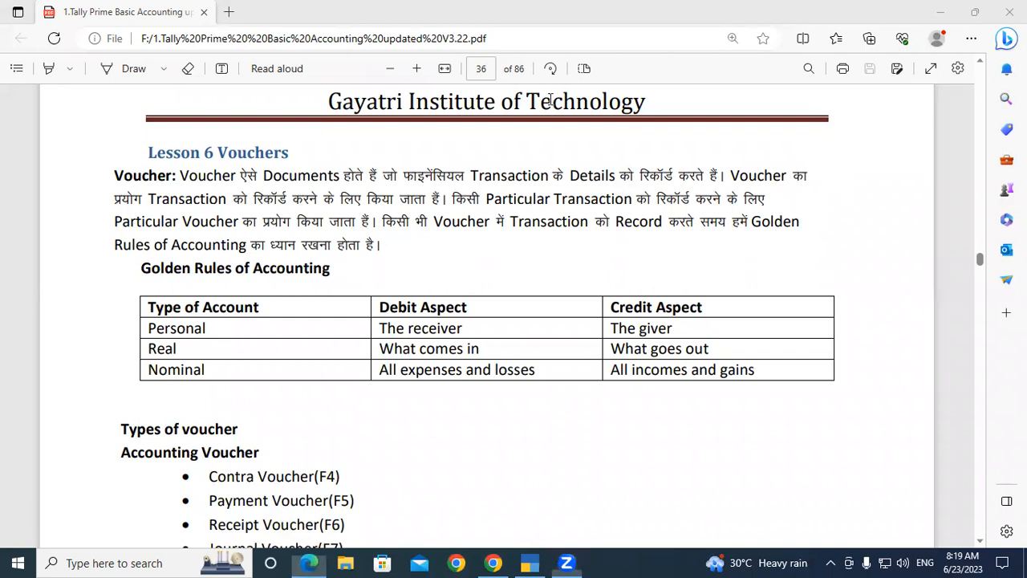
pyautogui.click(471, 271)
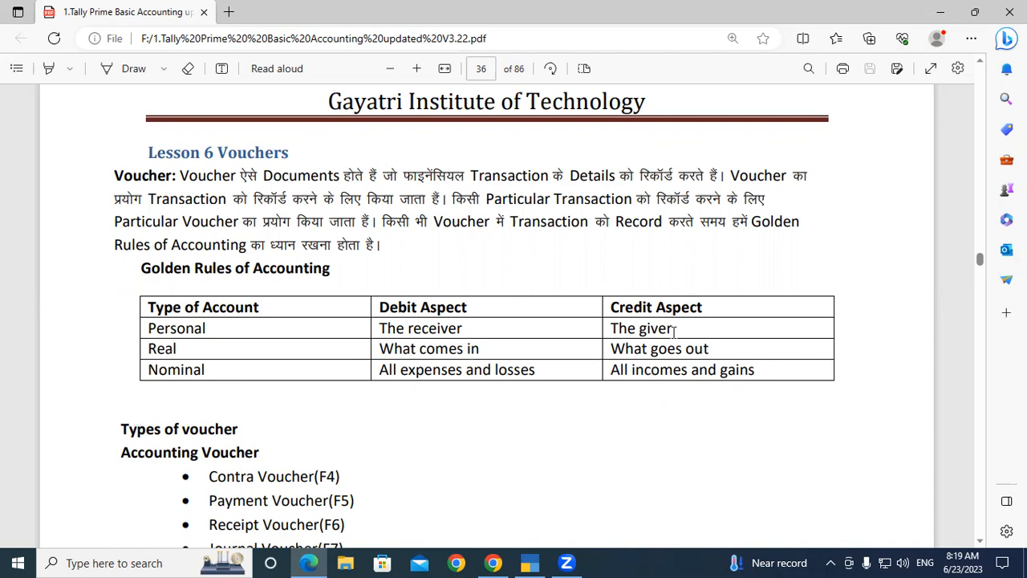
# - Review the Types of voucher list and select the shortcut text beside Debit Note Voucher
pyautogui.scroll(-3, 573, 375)
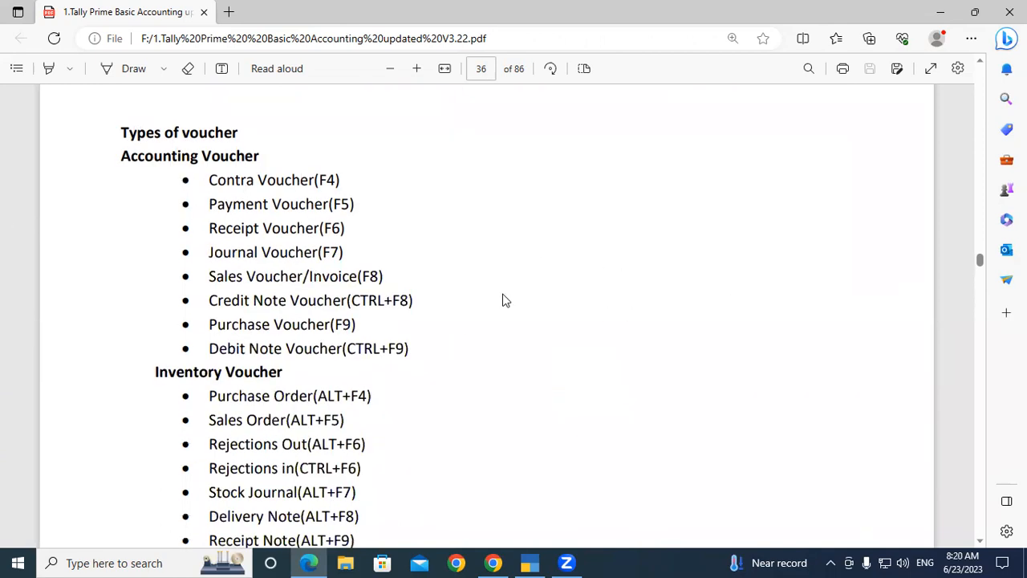
pyautogui.scroll(-2, 500, 297)
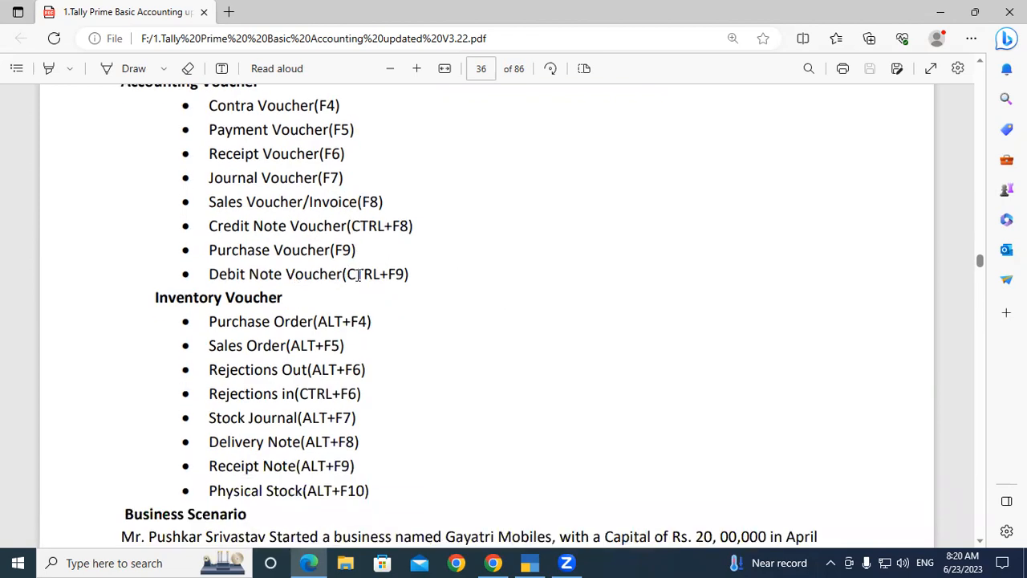
pyautogui.moveTo(344, 274); pyautogui.dragTo(402, 273)
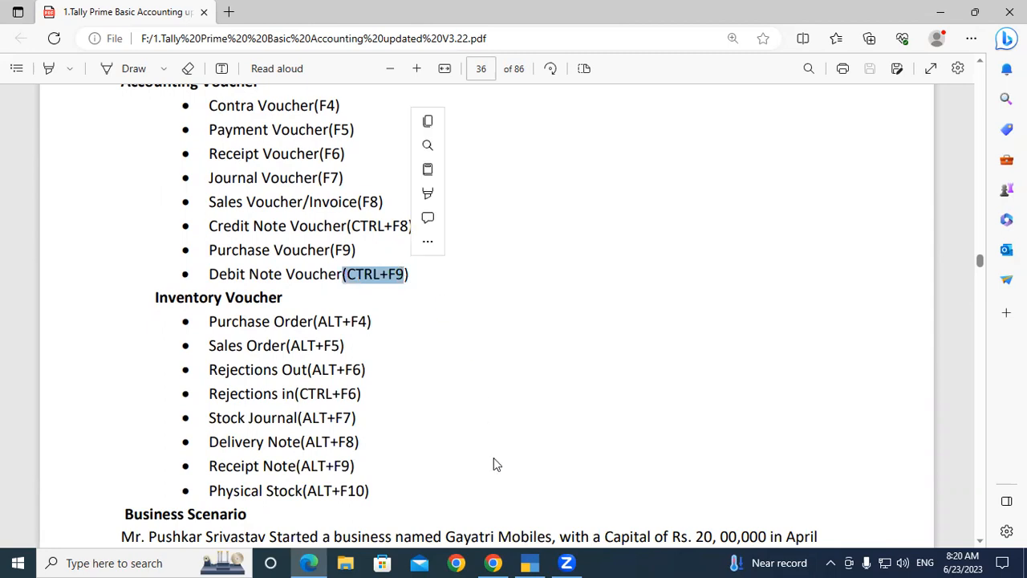
# - Switch to TallyPrime, open voucher entry, show the other voucher types and highlight Debit Note to check its shortcut
pyautogui.click(530, 562)
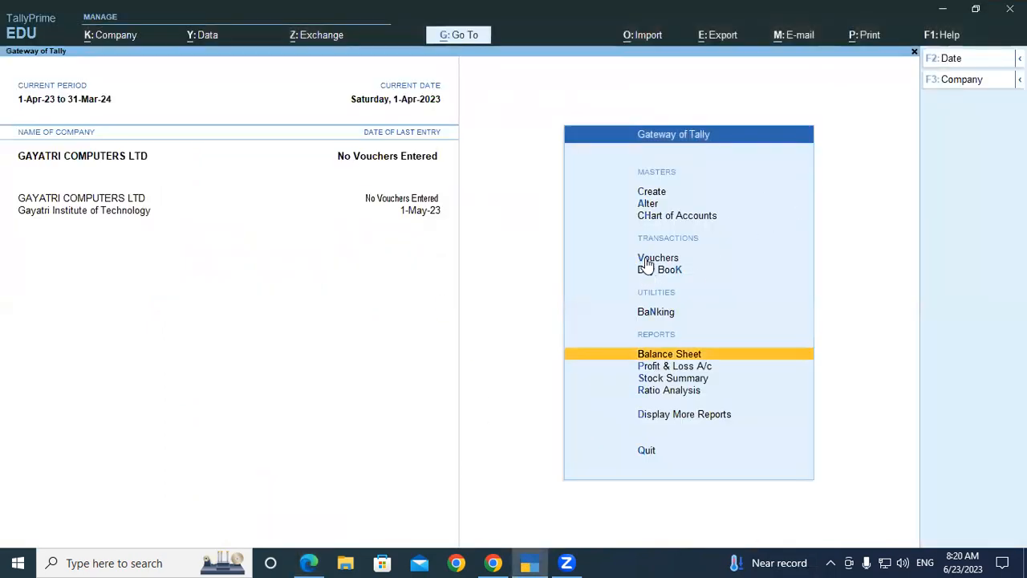
pyautogui.press('v')
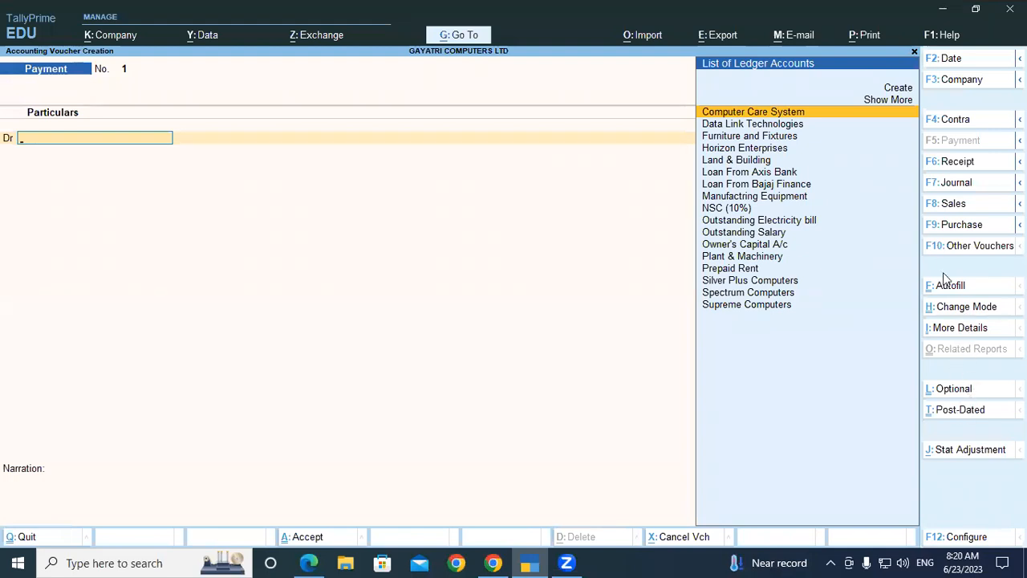
pyautogui.click(956, 246)
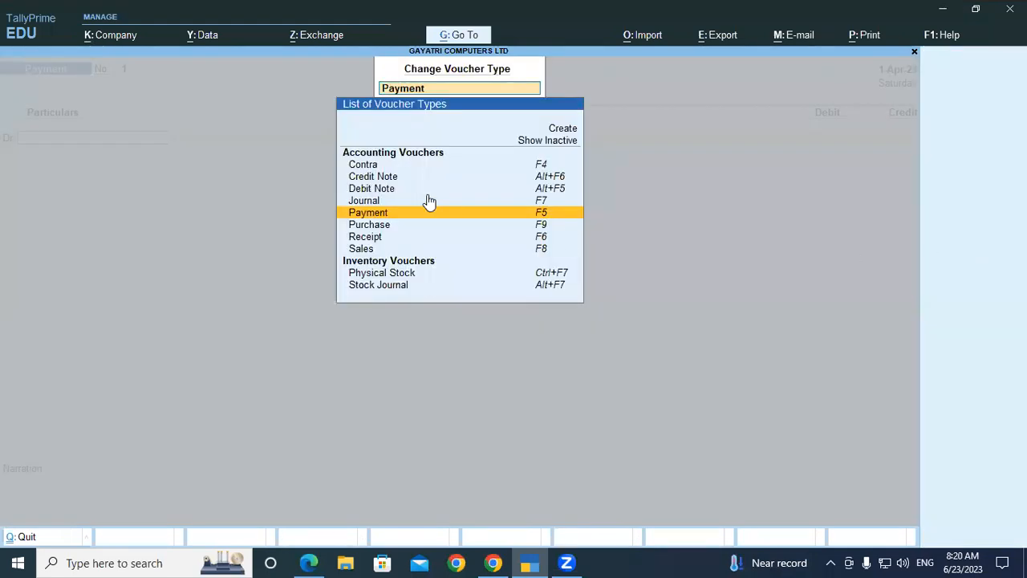
pyautogui.click(554, 189)
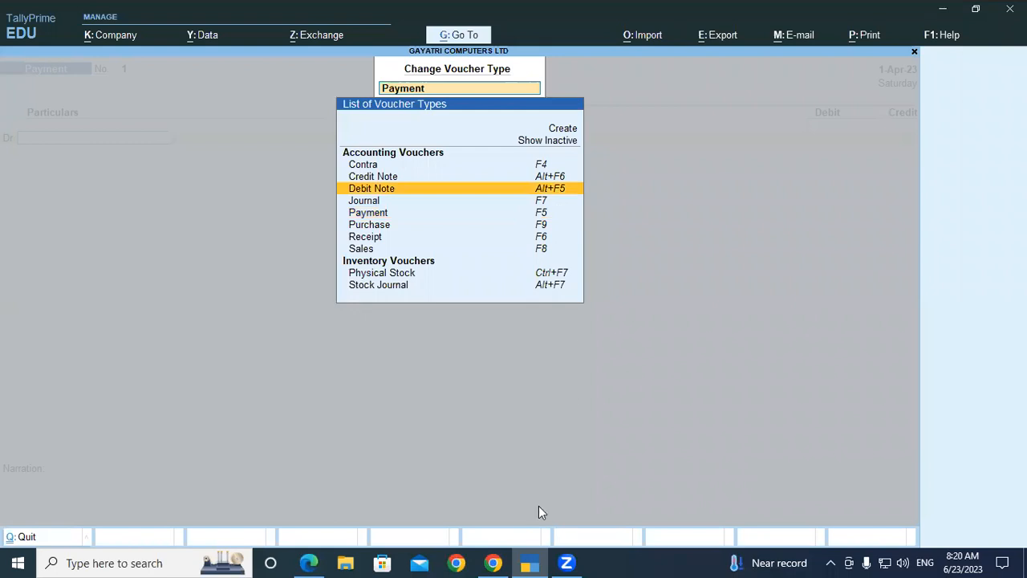
# - Return to the PDF and select the business name Gayatri Mobiles in the Business Scenario paragraph
pyautogui.click(309, 562)
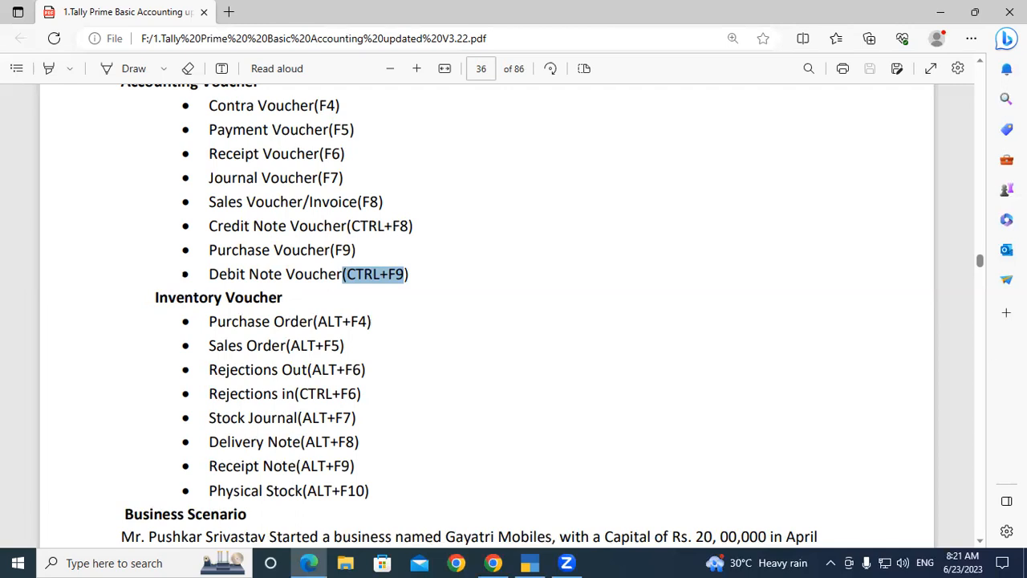
pyautogui.scroll(-5, 373, 474)
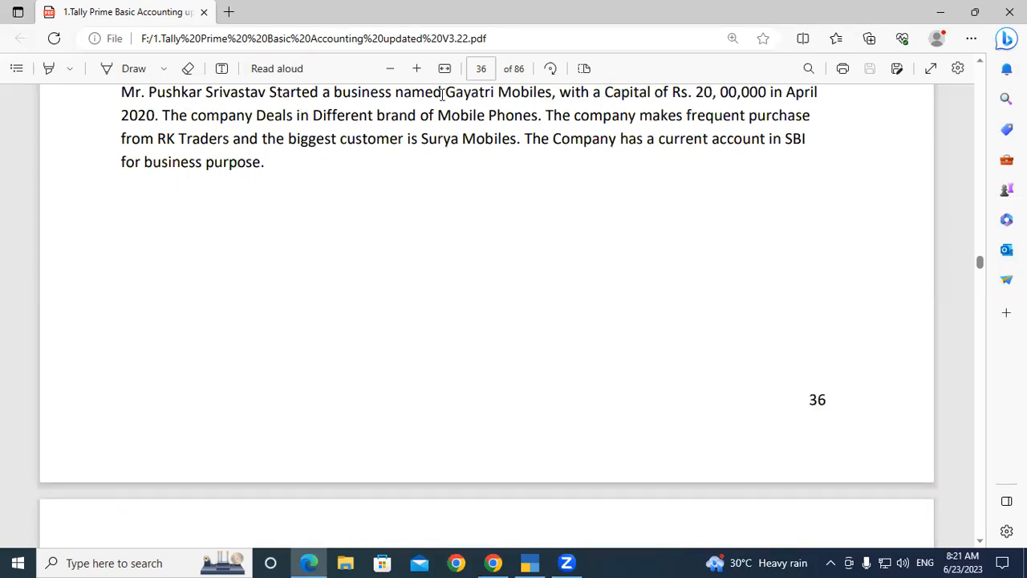
pyautogui.moveTo(446, 94); pyautogui.dragTo(551, 93)
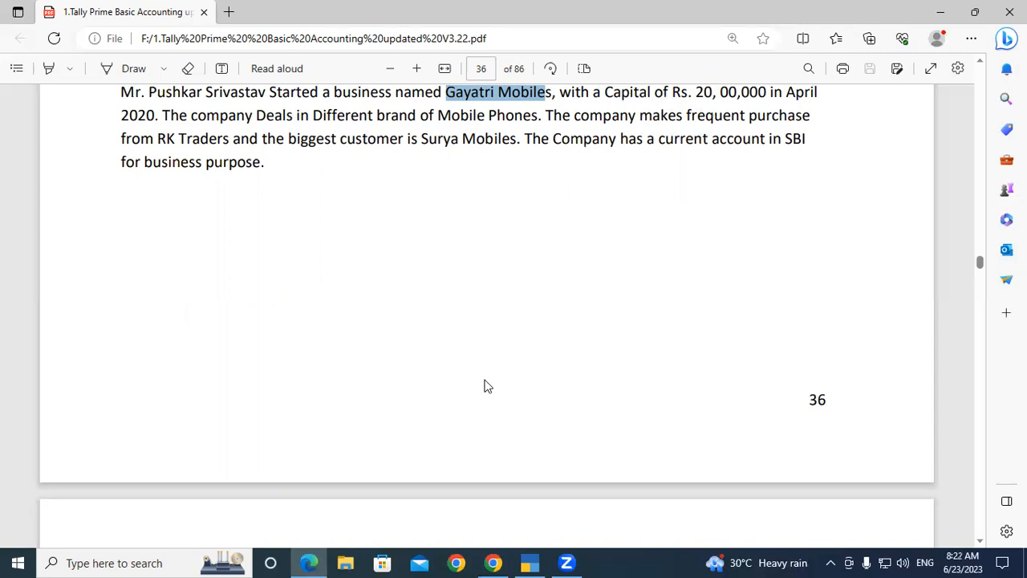
# - Handwrite the words Cash and Capital in the blank area below the Business Scenario paragraph
pyautogui.moveTo(385, 207)
pyautogui.mouseDown()
pyautogui.moveTo(383, 252)
pyautogui.moveTo(437, 210)
pyautogui.moveTo(454, 206)
pyautogui.moveTo(455, 217)
pyautogui.mouseUp()
pyautogui.moveTo(398, 293)
pyautogui.mouseDown()
pyautogui.moveTo(390, 327)
pyautogui.moveTo(421, 292)
pyautogui.moveTo(429, 307)
pyautogui.mouseUp()
pyautogui.moveTo(431, 297)
pyautogui.mouseDown()
pyautogui.moveTo(436, 321)
pyautogui.moveTo(441, 290)
pyautogui.moveTo(434, 295)
pyautogui.moveTo(461, 301)
pyautogui.mouseUp()
pyautogui.click(448, 257)
pyautogui.moveTo(481, 262)
pyautogui.mouseDown()
pyautogui.moveTo(476, 289)
pyautogui.moveTo(521, 245)
pyautogui.moveTo(526, 277)
pyautogui.mouseUp()
pyautogui.moveTo(533, 271)
pyautogui.mouseDown()
pyautogui.moveTo(539, 226)
pyautogui.moveTo(546, 269)
pyautogui.mouseUp()
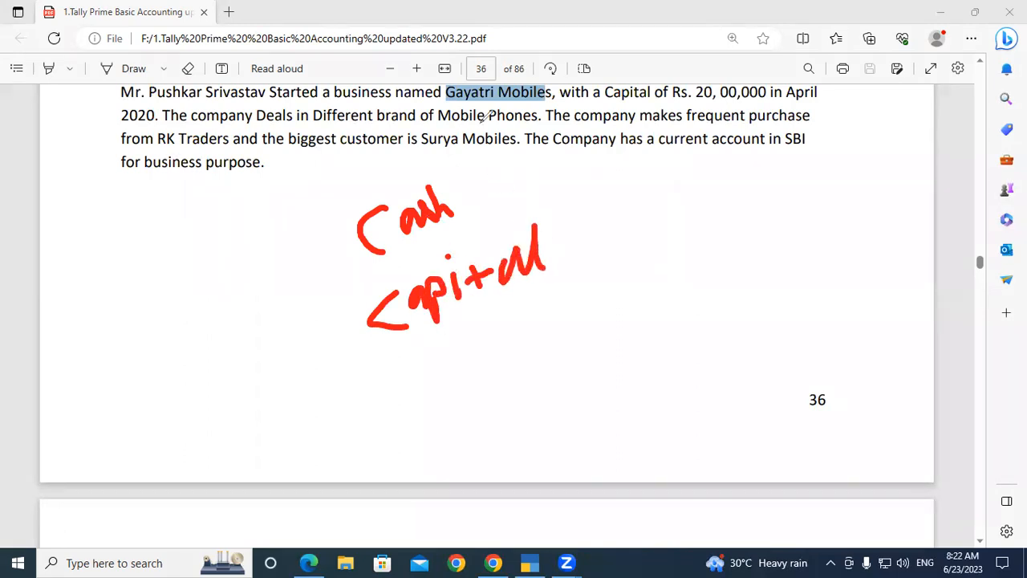
# - Add "/ Bank" beside the handwritten Cash, mark Capital as Cr and mark Cash/Bank as Dr
pyautogui.moveTo(472, 148)
pyautogui.mouseDown()
pyautogui.moveTo(473, 231)
pyautogui.moveTo(518, 173)
pyautogui.moveTo(504, 191)
pyautogui.mouseUp()
pyautogui.moveTo(539, 157)
pyautogui.mouseDown()
pyautogui.moveTo(553, 180)
pyautogui.moveTo(581, 170)
pyautogui.mouseUp()
pyautogui.moveTo(588, 128)
pyautogui.mouseDown()
pyautogui.moveTo(587, 164)
pyautogui.moveTo(589, 150)
pyautogui.mouseUp()
pyautogui.moveTo(590, 147); pyautogui.dragTo(605, 162)
pyautogui.moveTo(568, 236); pyautogui.dragTo(634, 218)
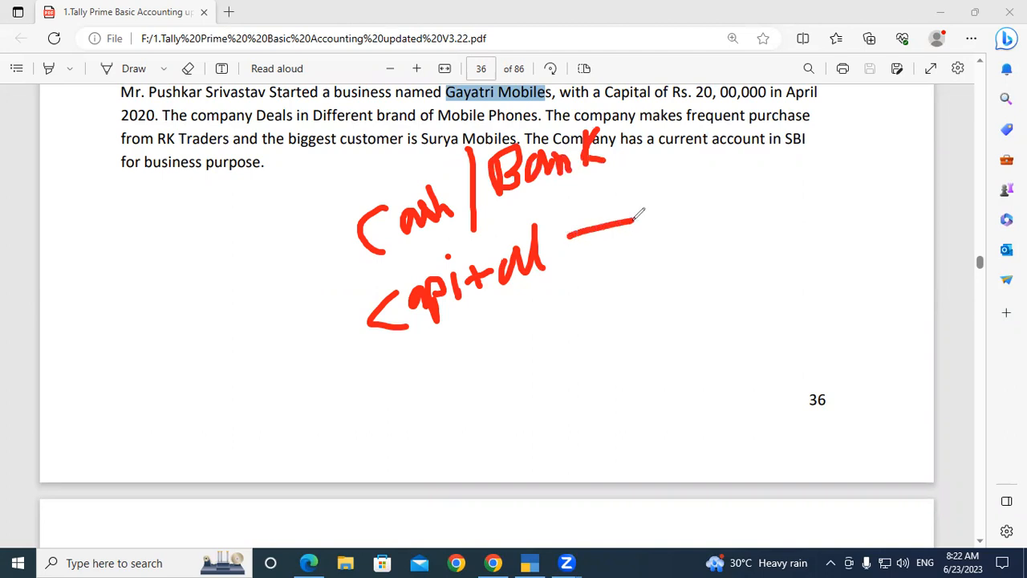
pyautogui.moveTo(682, 196); pyautogui.dragTo(679, 232)
pyautogui.moveTo(695, 199)
pyautogui.mouseDown()
pyautogui.moveTo(700, 229)
pyautogui.moveTo(711, 192)
pyautogui.mouseUp()
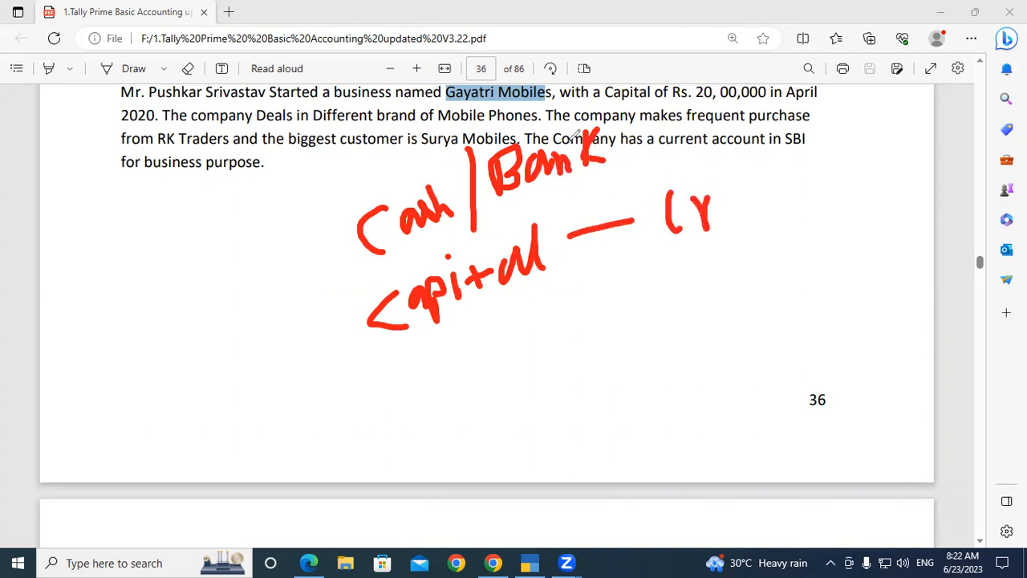
pyautogui.moveTo(634, 145)
pyautogui.mouseDown()
pyautogui.moveTo(699, 136)
pyautogui.moveTo(725, 120)
pyautogui.mouseUp()
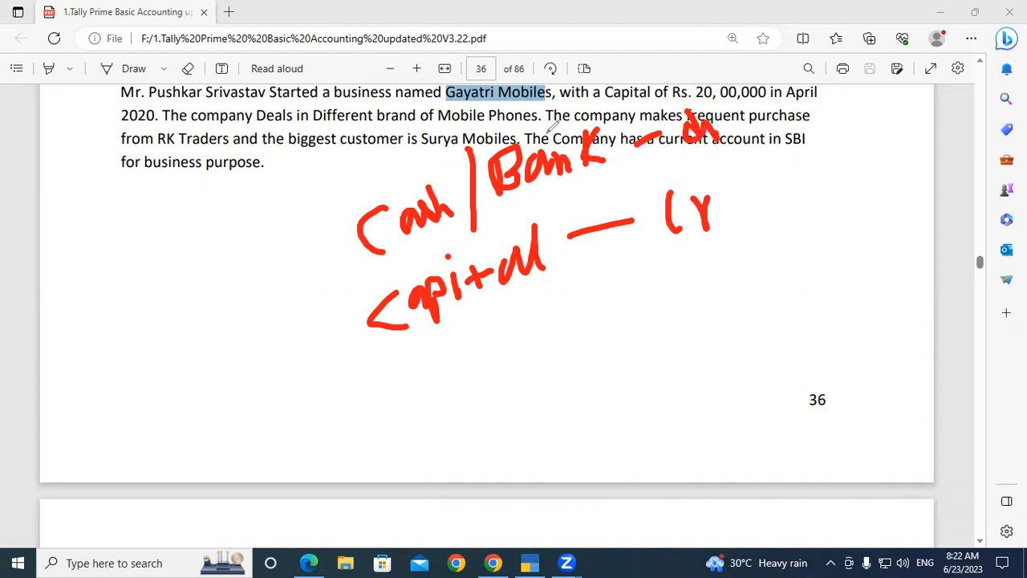
# - Clear the handwritten annotations and review the Receipt Voucher [F6] section with its capital investment example on page 37
pyautogui.press('Escape')
pyautogui.scroll(-5, 415, 337)
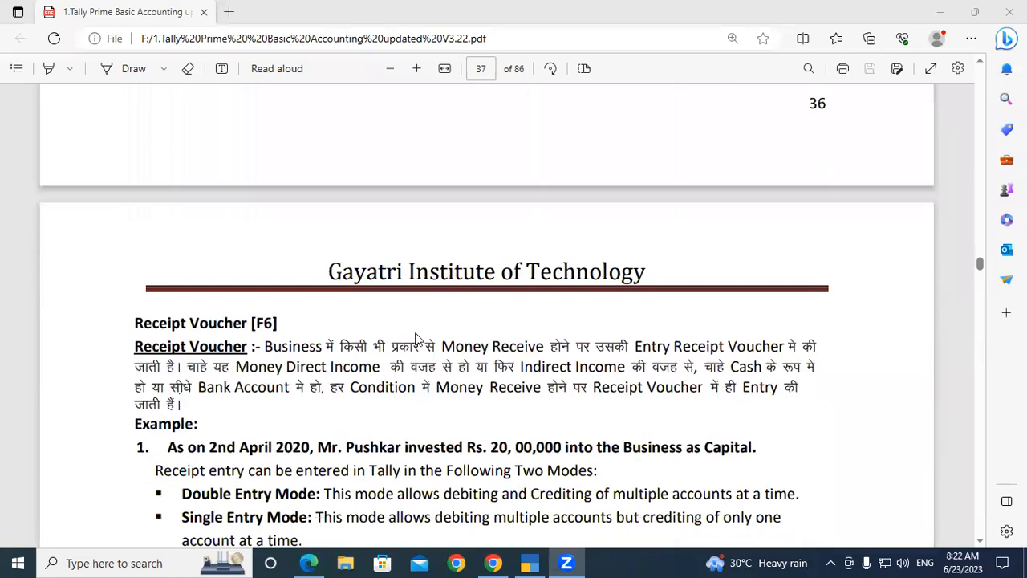
pyautogui.scroll(-2, 415, 337)
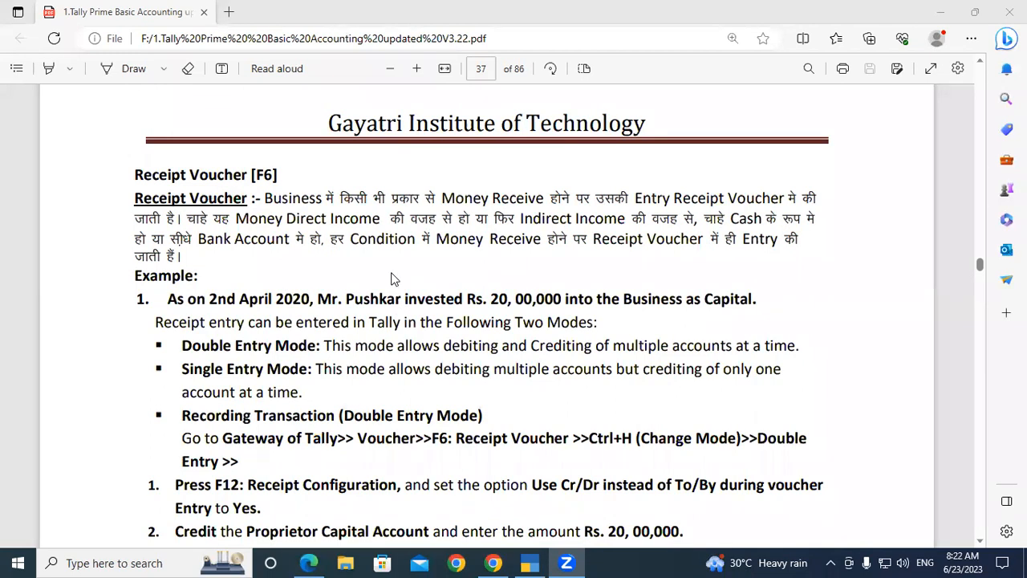
# - Below the Business Scenario on page 36, sketch circled P and B joined by an arrow labelled 20 lakh, with a tick under B
pyautogui.scroll(5, 394, 277)
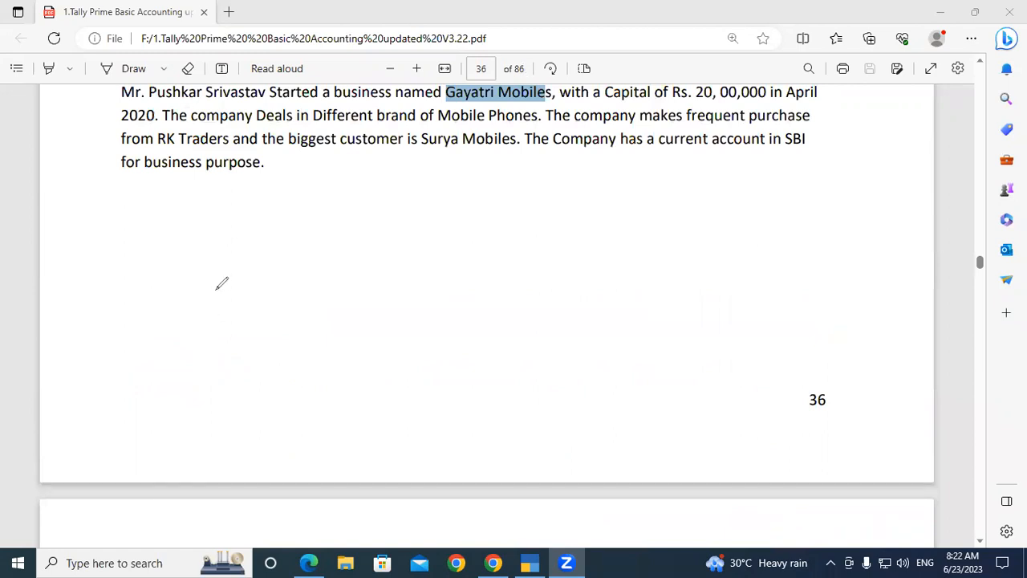
pyautogui.moveTo(195, 273)
pyautogui.mouseDown()
pyautogui.moveTo(246, 266)
pyautogui.moveTo(183, 248)
pyautogui.mouseUp()
pyautogui.moveTo(491, 233); pyautogui.dragTo(522, 277)
pyautogui.moveTo(507, 197)
pyautogui.mouseDown()
pyautogui.moveTo(468, 223)
pyautogui.moveTo(532, 202)
pyautogui.moveTo(486, 207)
pyautogui.mouseUp()
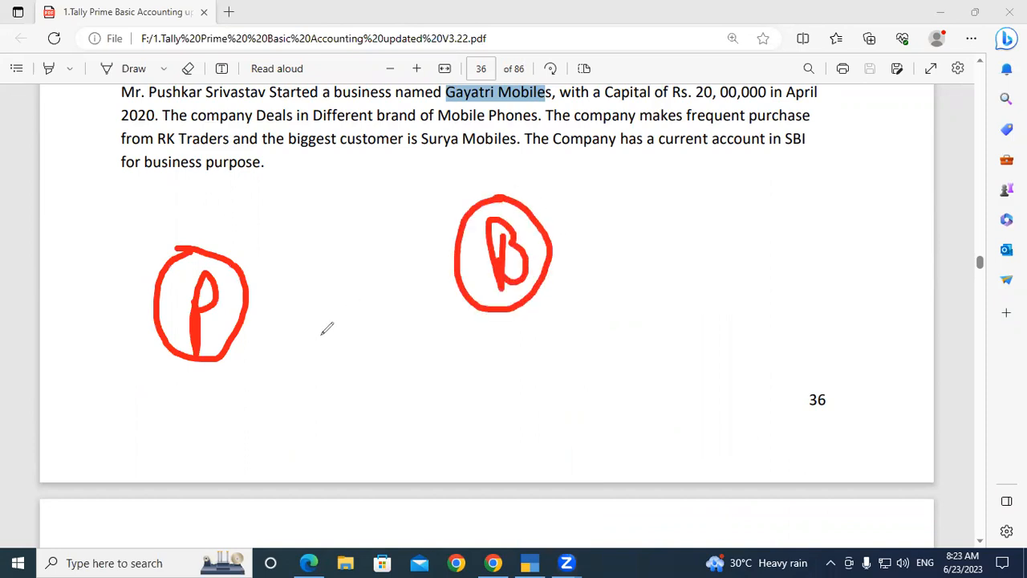
pyautogui.moveTo(207, 366)
pyautogui.mouseDown()
pyautogui.moveTo(427, 356)
pyautogui.moveTo(449, 325)
pyautogui.mouseUp()
pyautogui.moveTo(426, 329)
pyautogui.mouseDown()
pyautogui.moveTo(435, 323)
pyautogui.moveTo(452, 360)
pyautogui.mouseUp()
pyautogui.moveTo(289, 464); pyautogui.dragTo(315, 495)
pyautogui.moveTo(332, 478)
pyautogui.mouseDown()
pyautogui.moveTo(339, 452)
pyautogui.moveTo(355, 466)
pyautogui.moveTo(423, 401)
pyautogui.moveTo(435, 430)
pyautogui.mouseUp()
pyautogui.moveTo(471, 338)
pyautogui.mouseDown()
pyautogui.moveTo(482, 357)
pyautogui.moveTo(544, 279)
pyautogui.mouseUp()
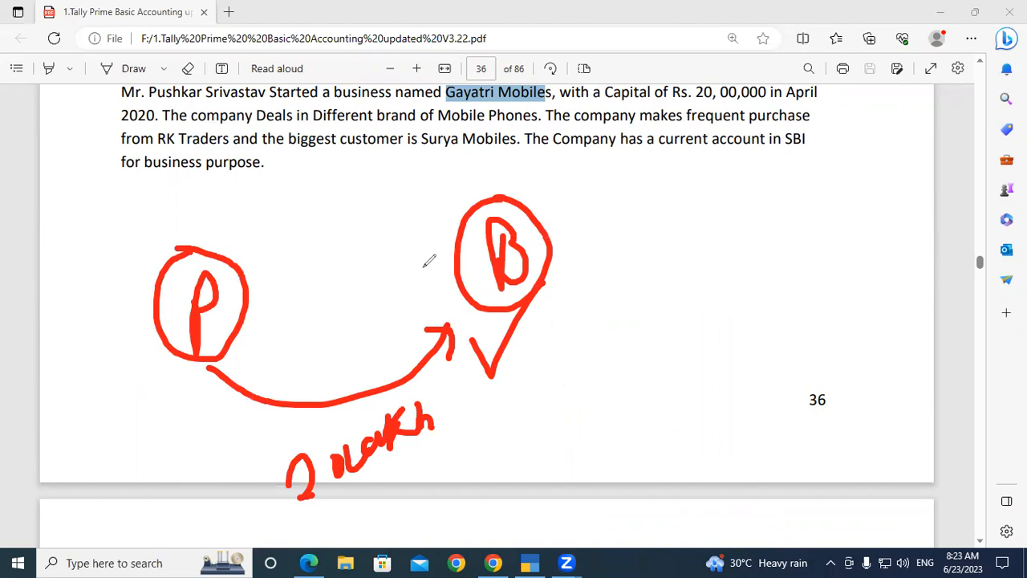
# - Handwrite and underline the word Receipt beside the money-flow sketch, and clear the drawing
pyautogui.moveTo(644, 172)
pyautogui.mouseDown()
pyautogui.moveTo(666, 152)
pyautogui.moveTo(669, 210)
pyautogui.moveTo(705, 184)
pyautogui.moveTo(726, 192)
pyautogui.moveTo(737, 154)
pyautogui.moveTo(762, 181)
pyautogui.moveTo(788, 157)
pyautogui.moveTo(783, 124)
pyautogui.moveTo(794, 122)
pyautogui.mouseUp()
pyautogui.moveTo(633, 272); pyautogui.dragTo(870, 175)
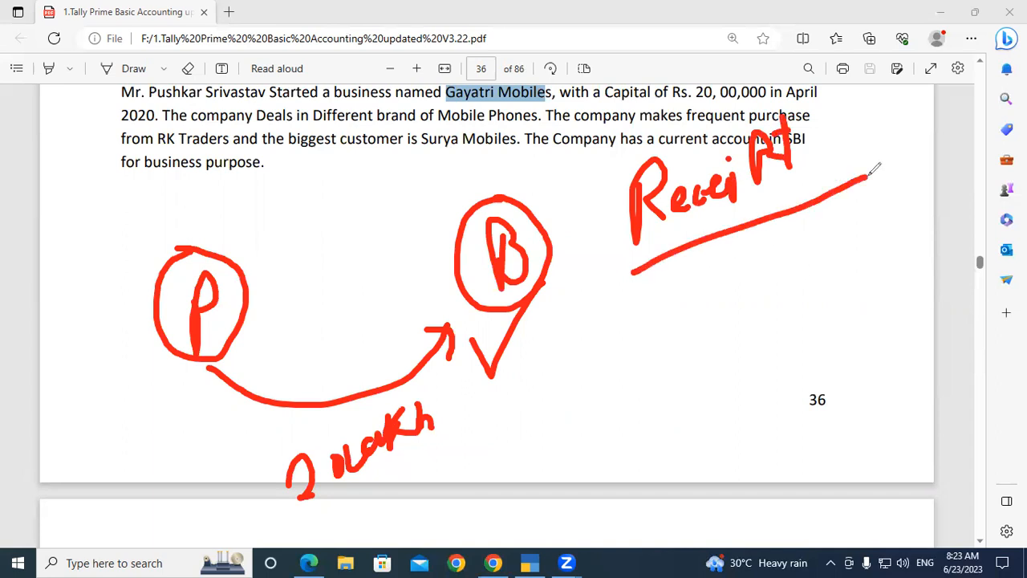
pyautogui.moveTo(705, 202); pyautogui.dragTo(748, 271)
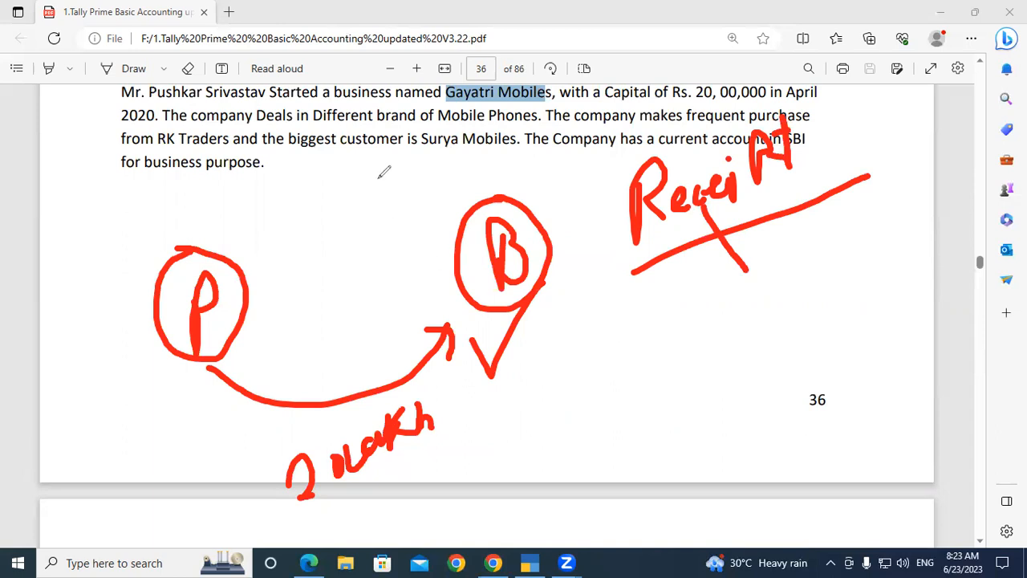
pyautogui.click(628, 263)
pyautogui.click(787, 69)
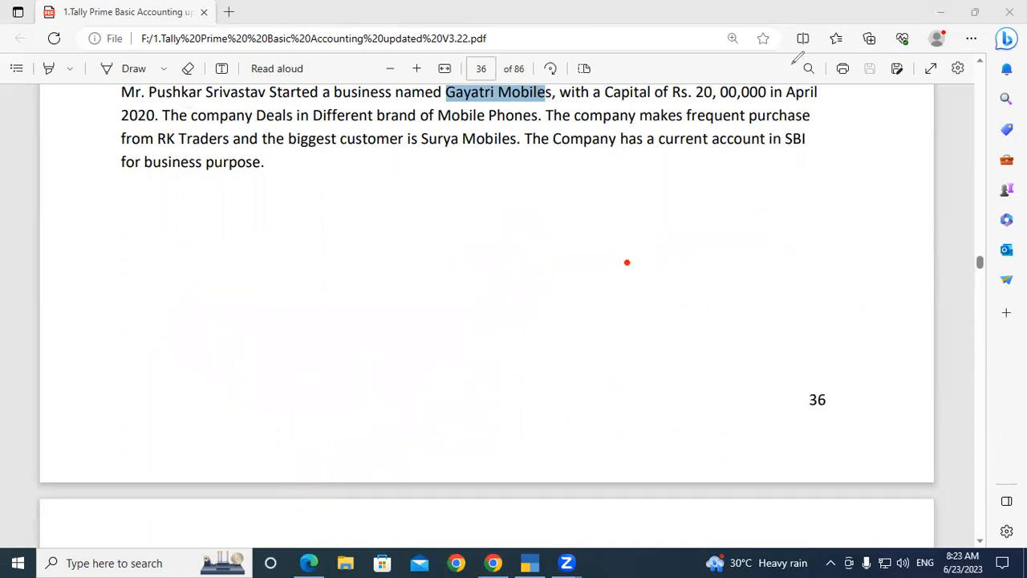
# - Return to the Receipt Voucher section of the PDF, switch to TallyPrime and change the voucher type to Receipt
pyautogui.scroll(-5, 640, 244)
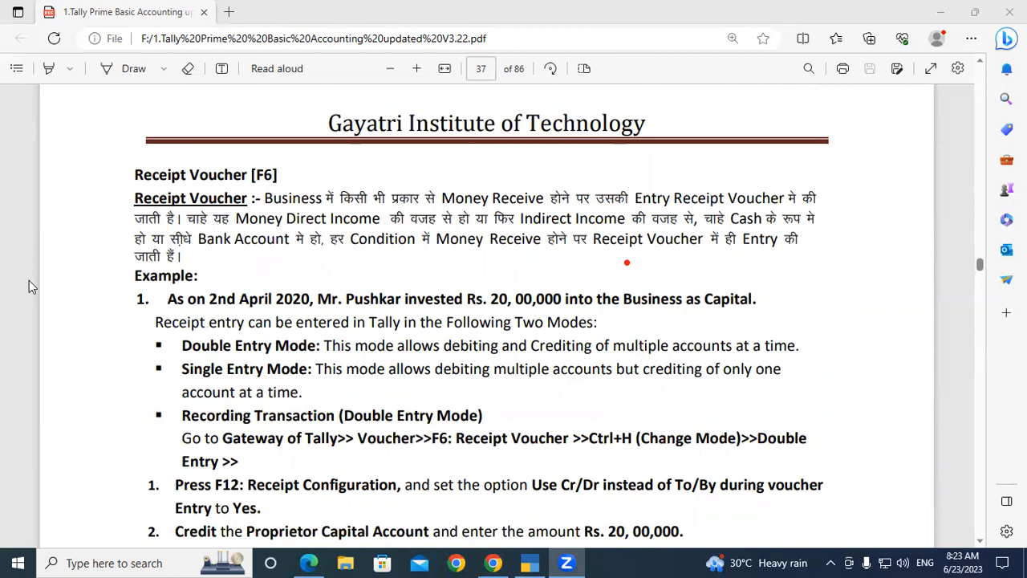
pyautogui.click(530, 563)
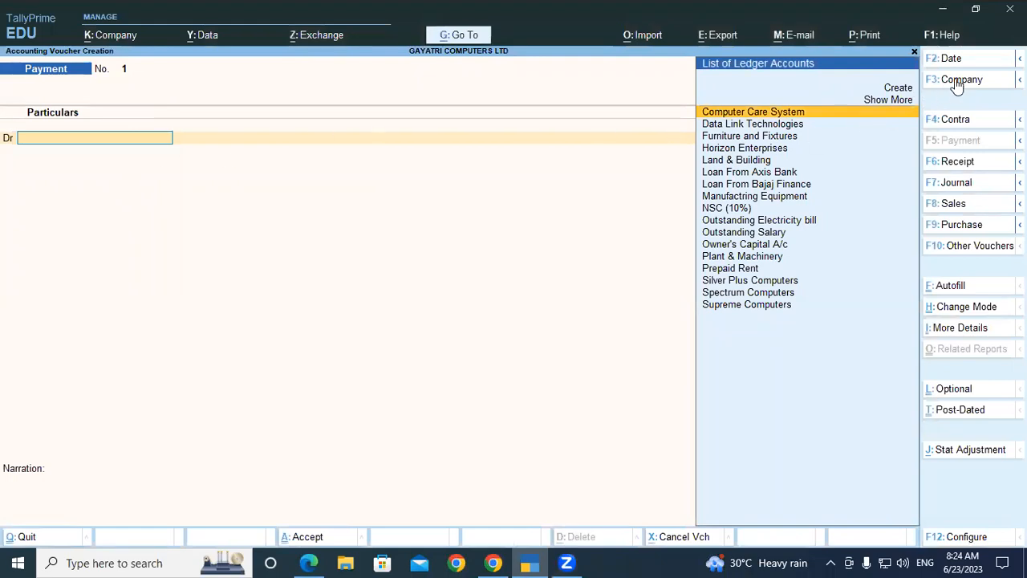
pyautogui.click(955, 163)
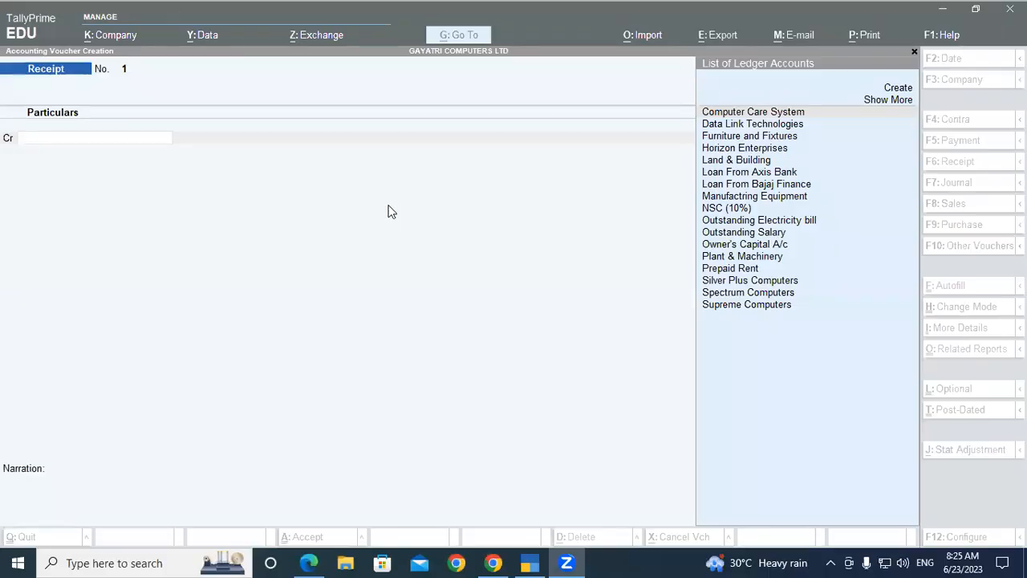
pyautogui.click(383, 209)
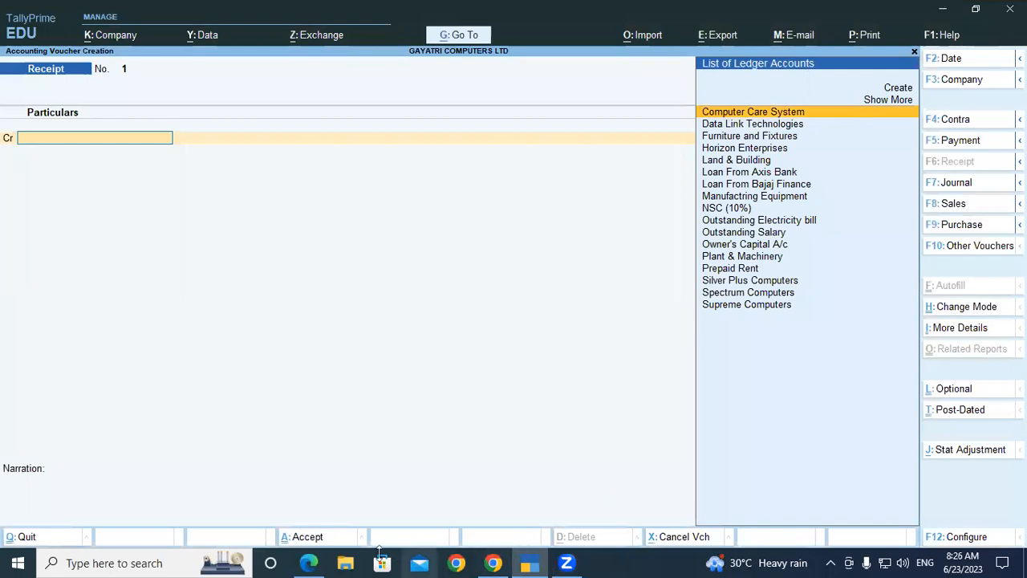
# - Switch to the PDF and review the double entry mode instructions for recording the receipt transaction on page 37
pyautogui.click(310, 563)
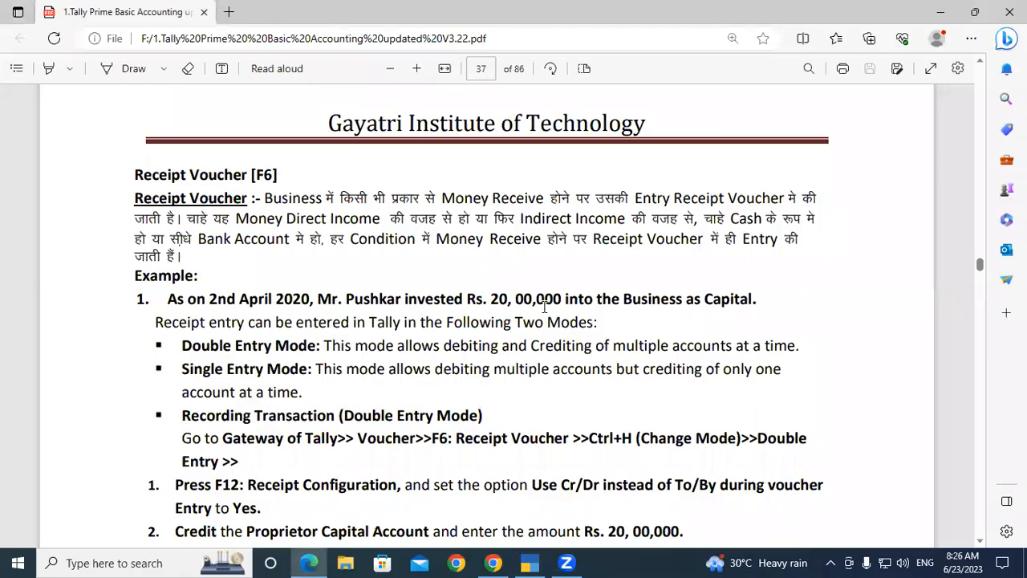
pyautogui.scroll(-2, 647, 435)
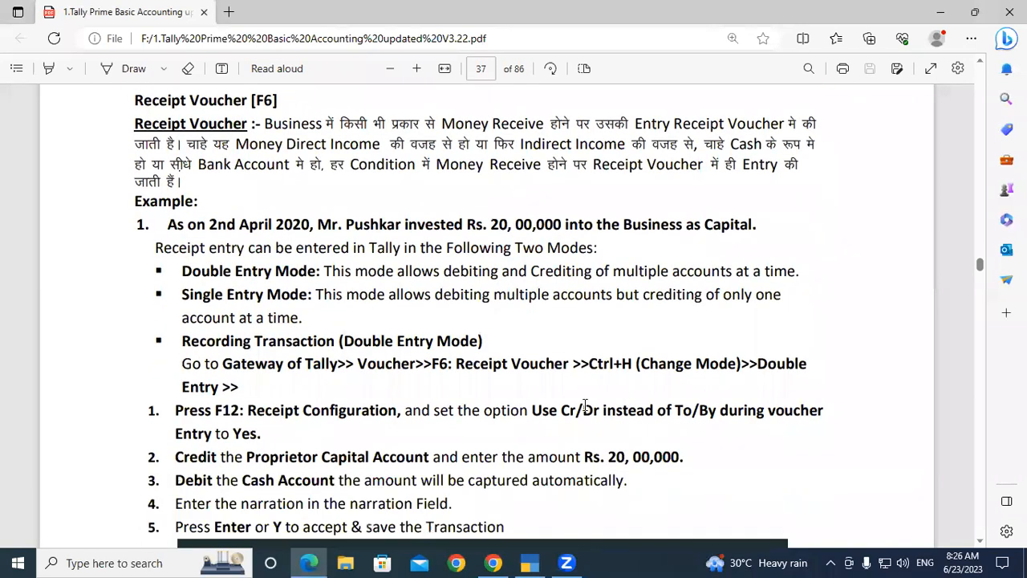
pyautogui.scroll(4, 608, 409)
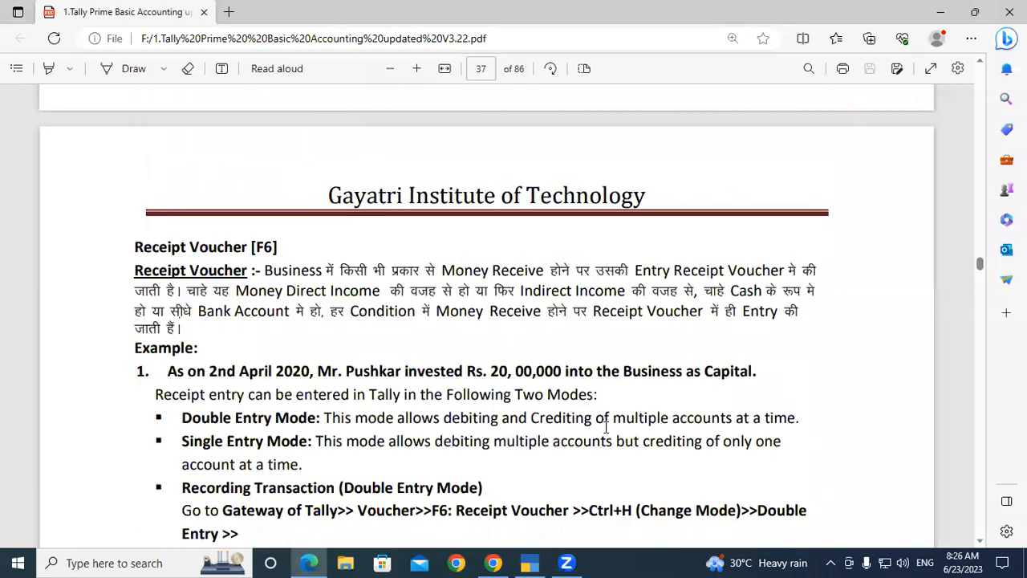
pyautogui.scroll(2, 608, 427)
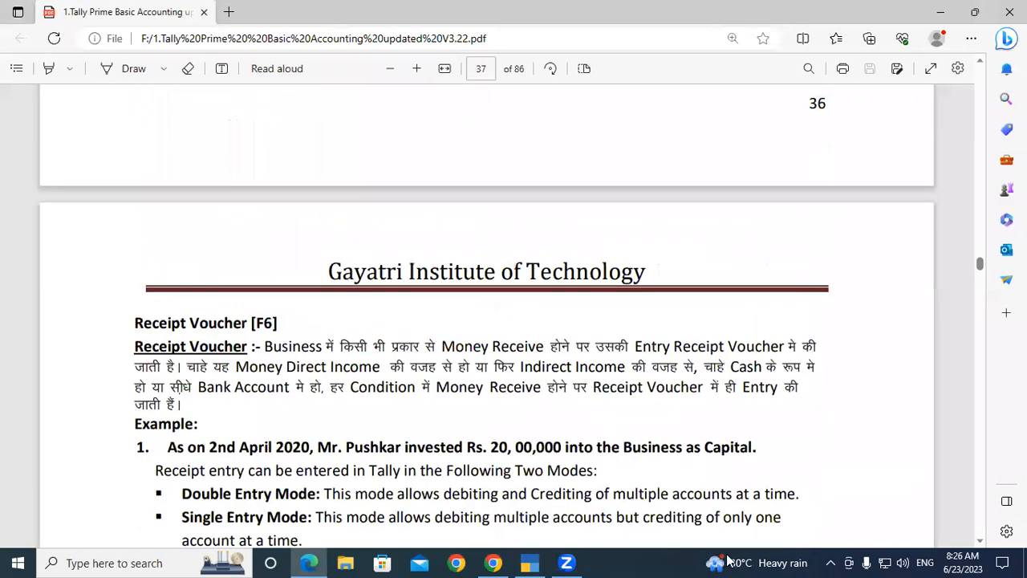
# - Switch to TallyPrime, check that the voucher configuration uses Cr/Dr instead of To/By during voucher entry, and accept it
pyautogui.click(531, 561)
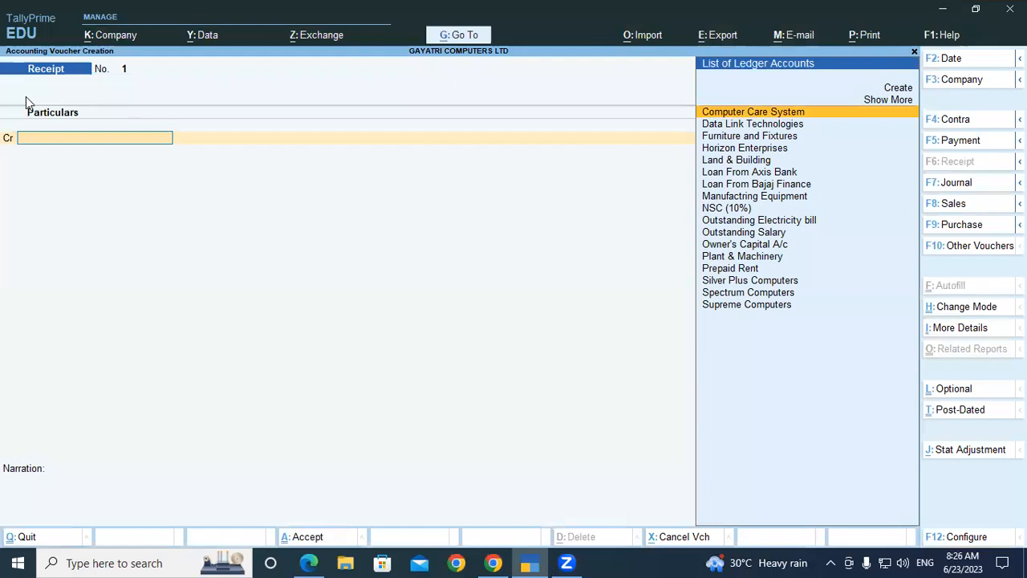
pyautogui.press('F12')
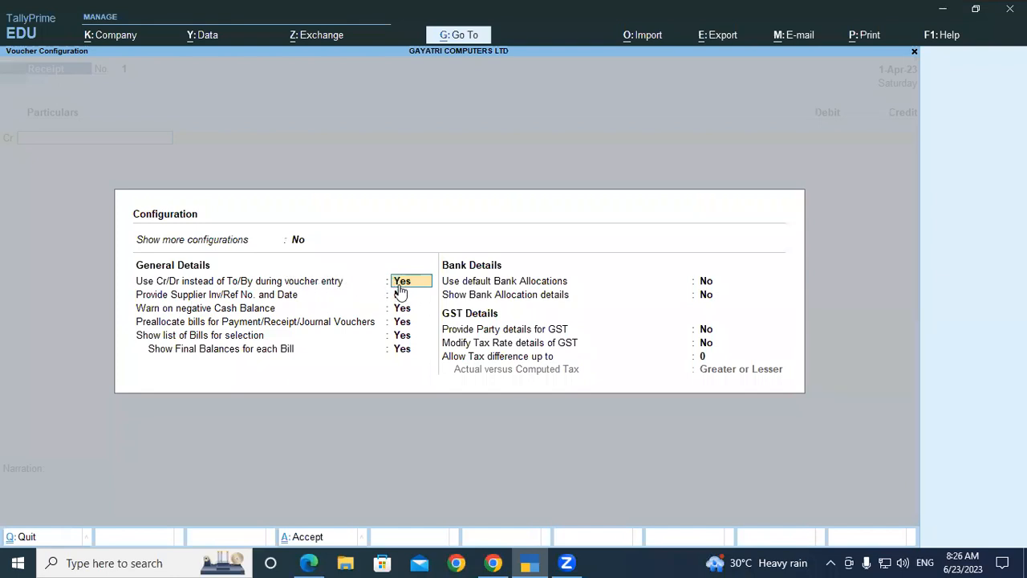
pyautogui.hotkey('ctrl', 'a')
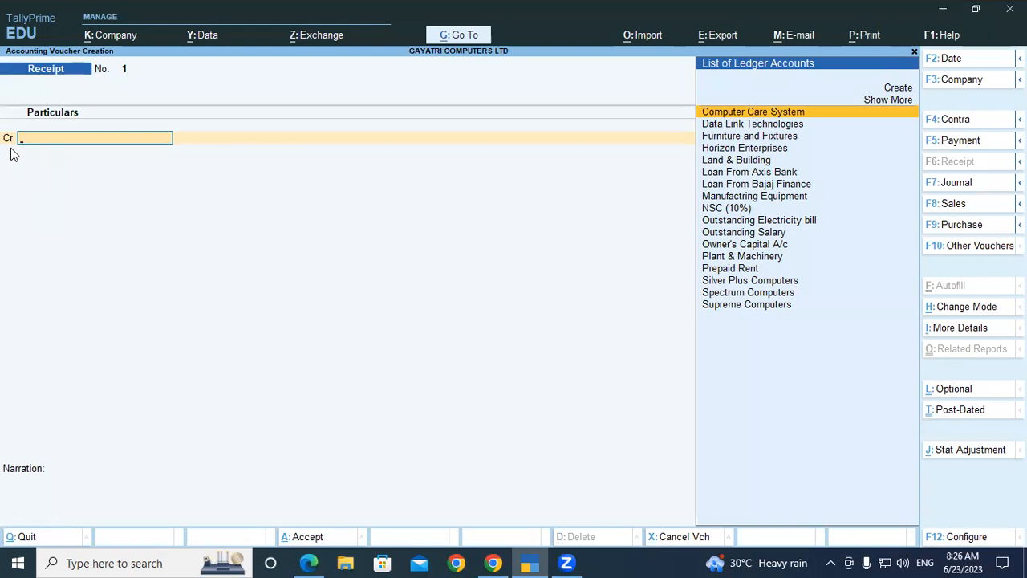
# - Credit Owner's Capital A/c with 20,00,000 in the receipt voucher
pyautogui.write('P')
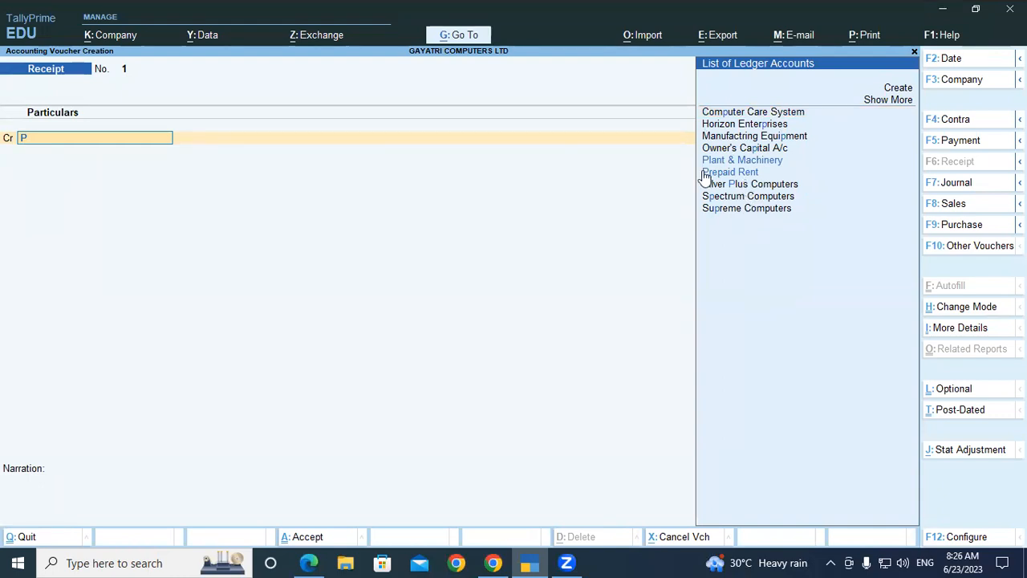
pyautogui.press('BackSpace')
pyautogui.write('O')
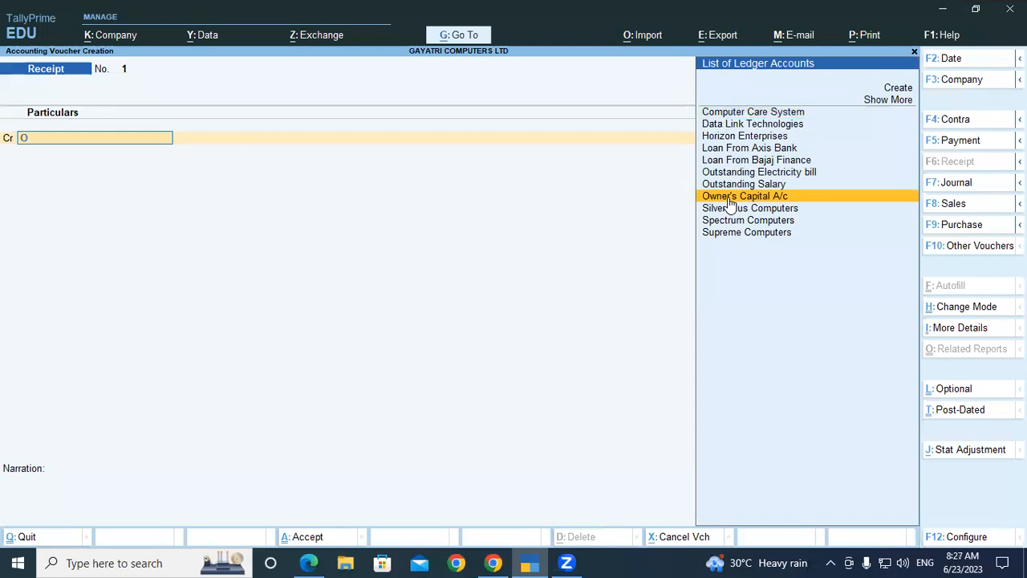
pyautogui.click(726, 199)
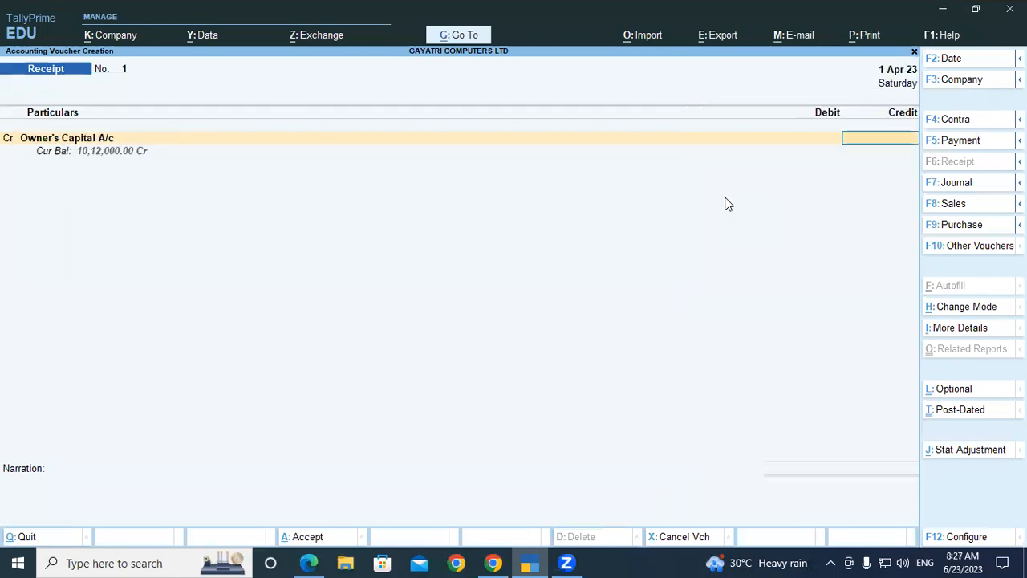
pyautogui.write('2000000')
pyautogui.press('Return')
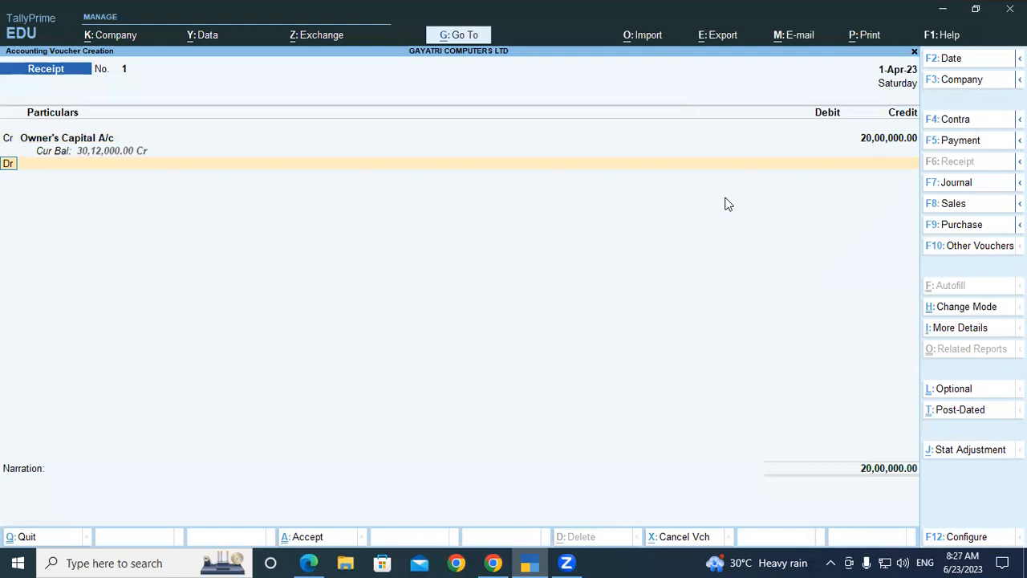
# - Add Cash as the debit ledger of the receipt voucher
pyautogui.press('Return')
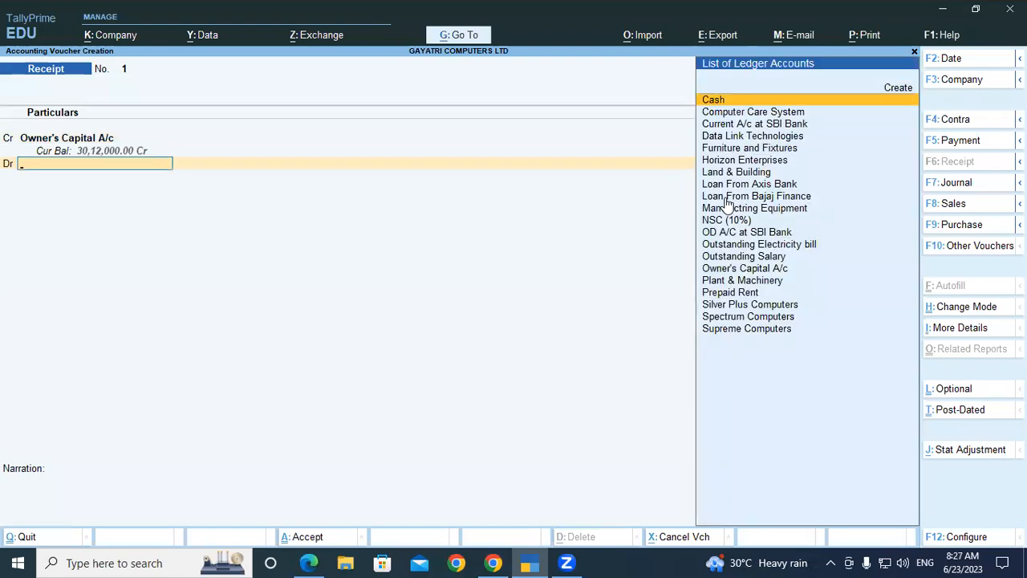
pyautogui.write('Cash')
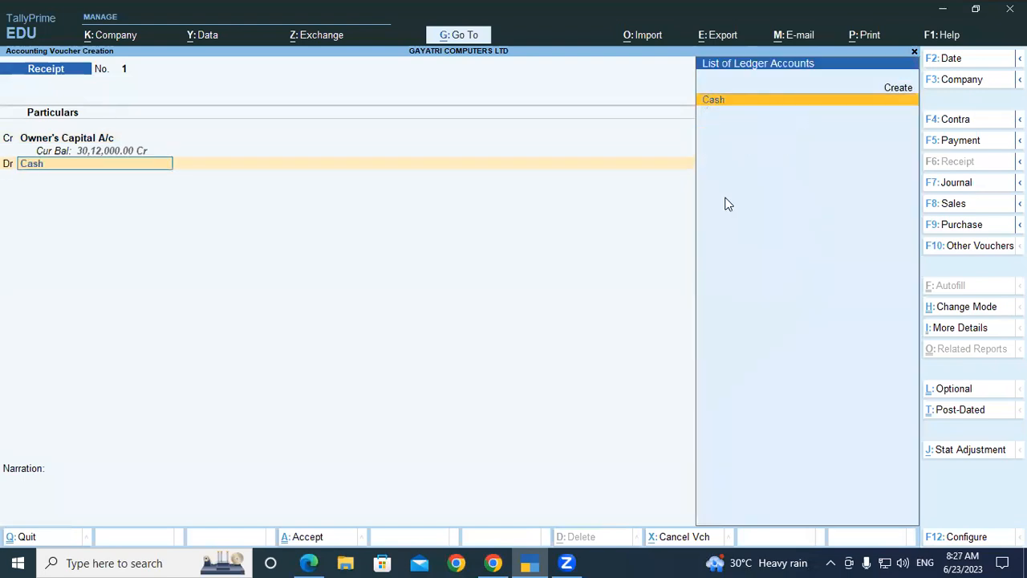
pyautogui.press('Return')
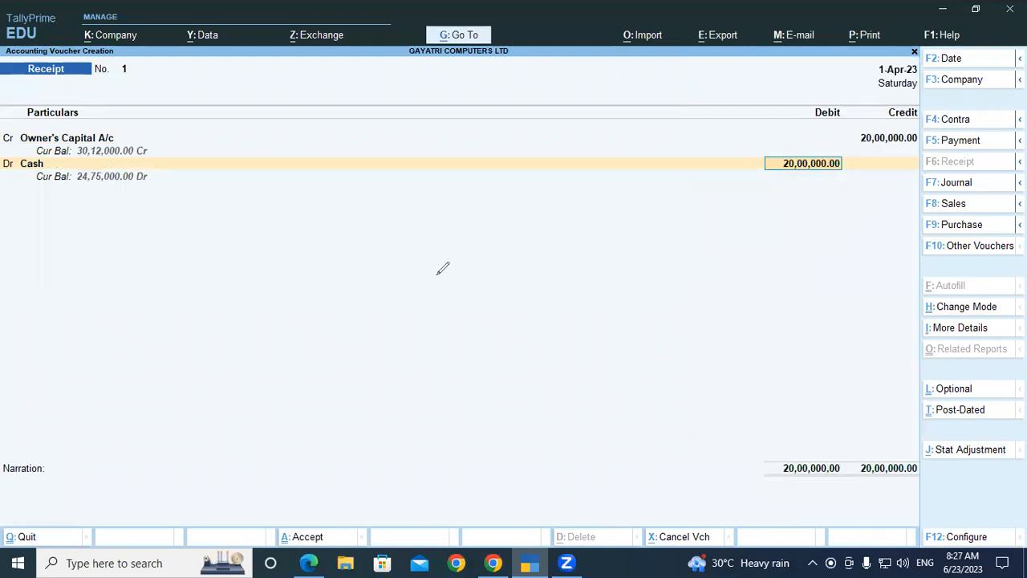
# - Annotate the voucher with handwritten Cash – Dr and Cap – Cr, and tick the Owner's Capital A/c and Cash entries
pyautogui.moveTo(346, 278)
pyautogui.mouseDown()
pyautogui.moveTo(344, 316)
pyautogui.moveTo(366, 306)
pyautogui.mouseUp()
pyautogui.moveTo(368, 278)
pyautogui.mouseDown()
pyautogui.moveTo(430, 288)
pyautogui.moveTo(450, 267)
pyautogui.moveTo(364, 369)
pyautogui.moveTo(431, 332)
pyautogui.moveTo(439, 353)
pyautogui.mouseUp()
pyautogui.moveTo(85, 136); pyautogui.dragTo(157, 124)
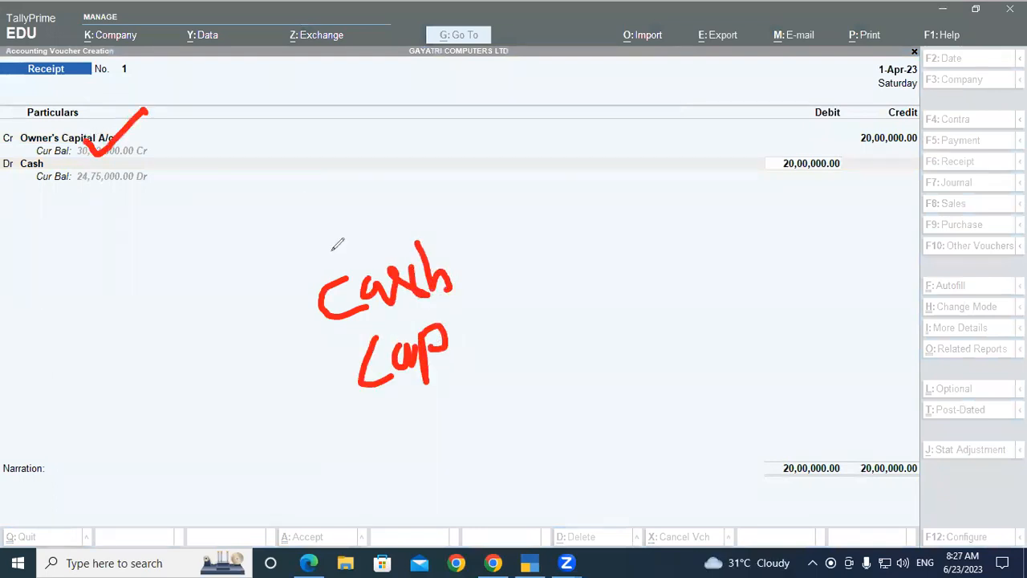
pyautogui.moveTo(472, 333)
pyautogui.mouseDown()
pyautogui.moveTo(512, 314)
pyautogui.moveTo(568, 265)
pyautogui.mouseUp()
pyautogui.moveTo(488, 263); pyautogui.dragTo(562, 240)
pyautogui.moveTo(8, 183); pyautogui.dragTo(35, 179)
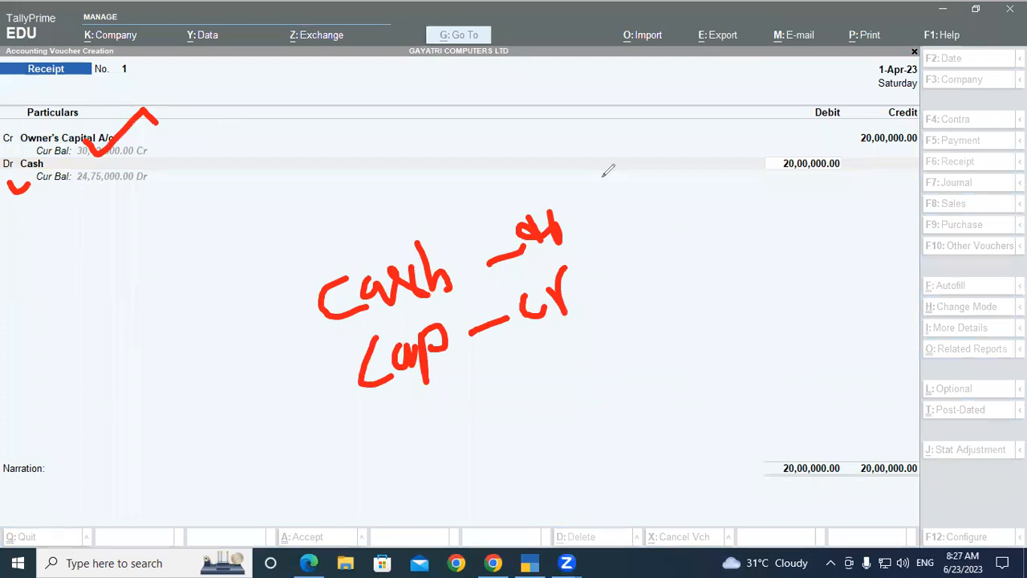
# - Clear the annotations, leave the narration blank and accept the receipt voucher with the 20,00,000 cash debit
pyautogui.press('e')
pyautogui.press('Escape')
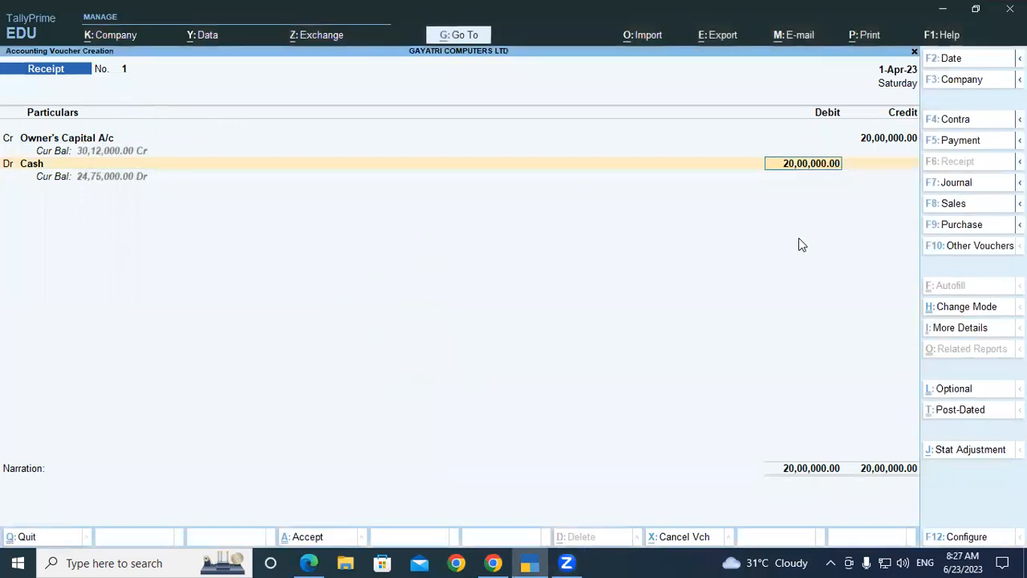
pyautogui.press('Return')
pyautogui.press('Return')
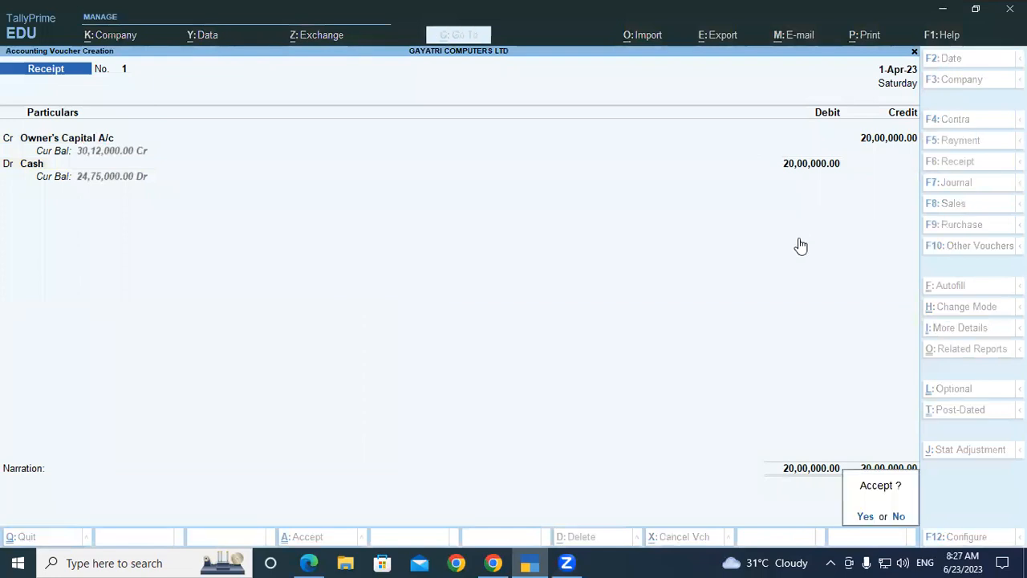
pyautogui.press('Return')
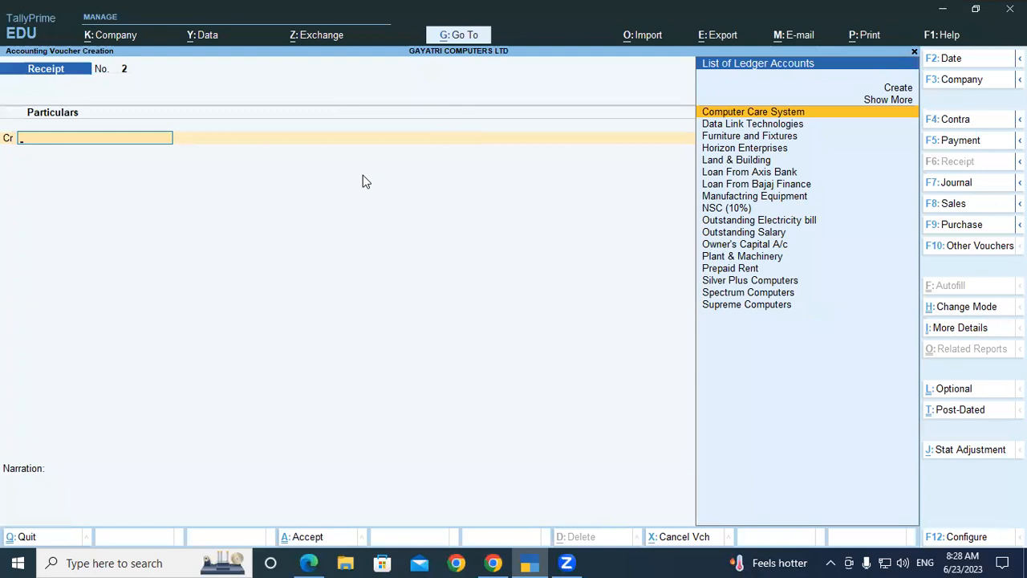
# - Leave voucher entry and check the company's balance sheet after the capital receipt
pyautogui.press('Escape')
pyautogui.press('y')
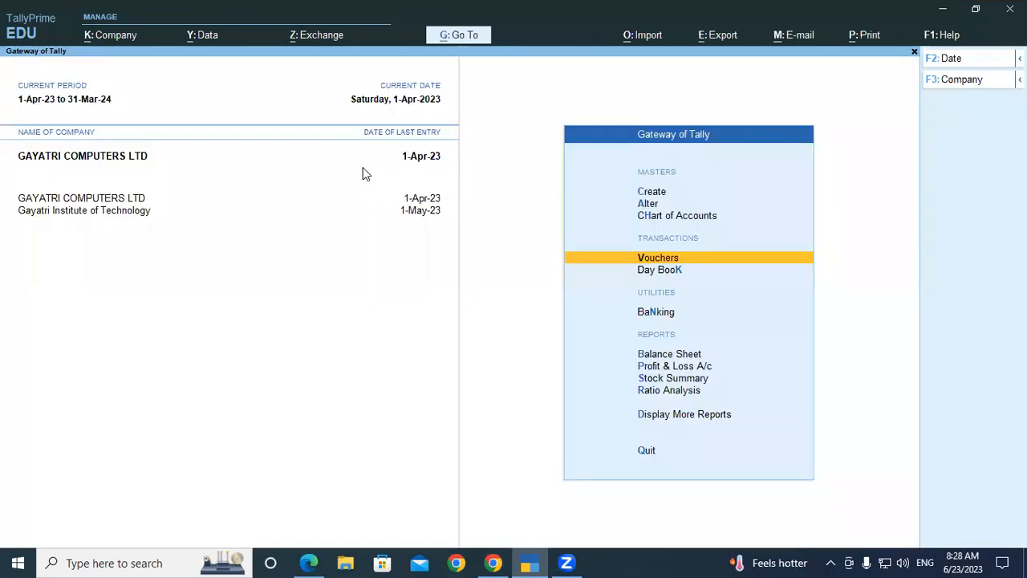
pyautogui.press('b')
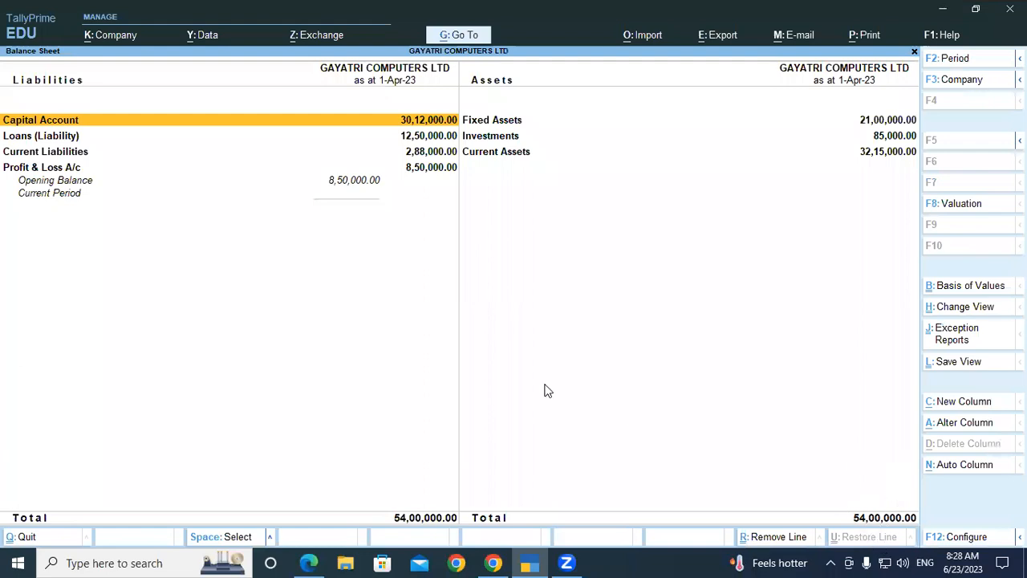
pyautogui.press('Escape')
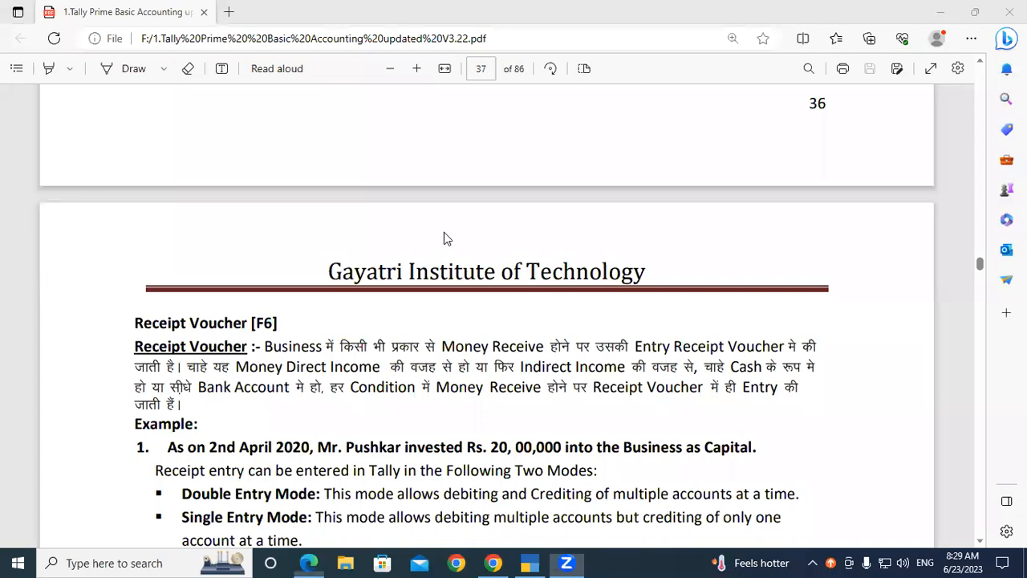
# - Switch to the course PDF and review the double-entry receipt voucher instructions on page 37
pyautogui.scroll(-2, 387, 413)
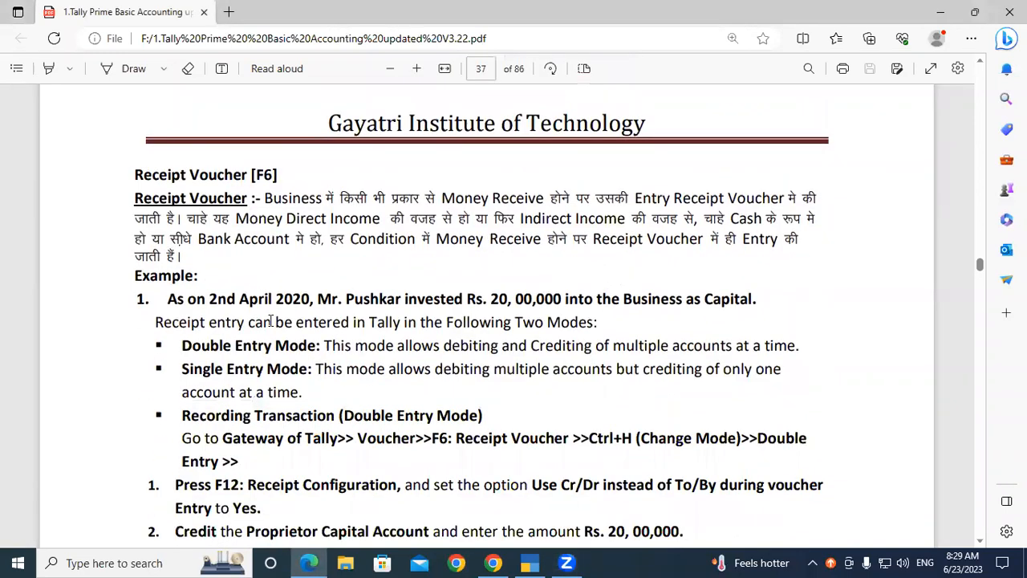
pyautogui.scroll(-2, 265, 321)
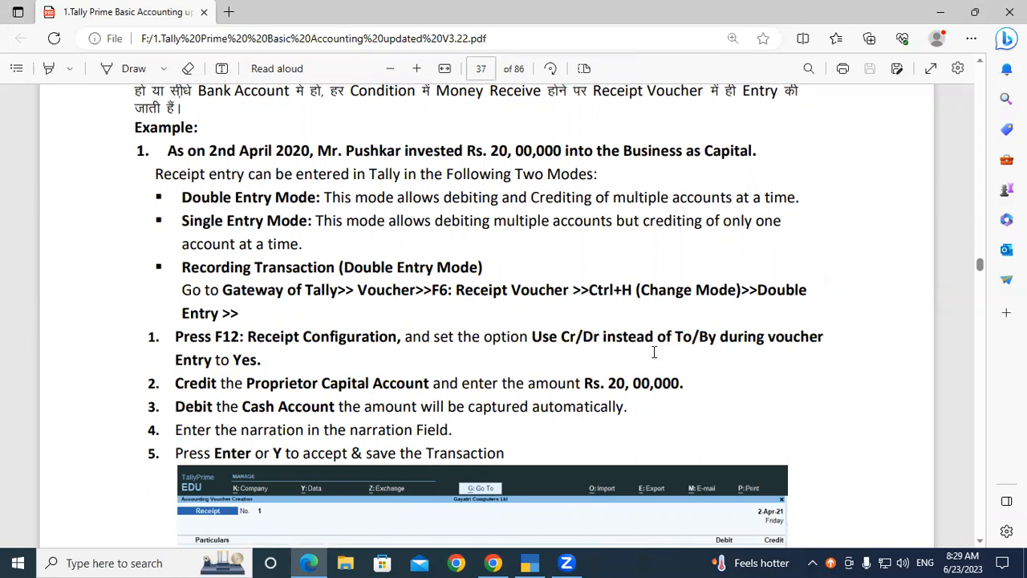
pyautogui.scroll(-3, 542, 372)
pyautogui.scroll(1, 541, 371)
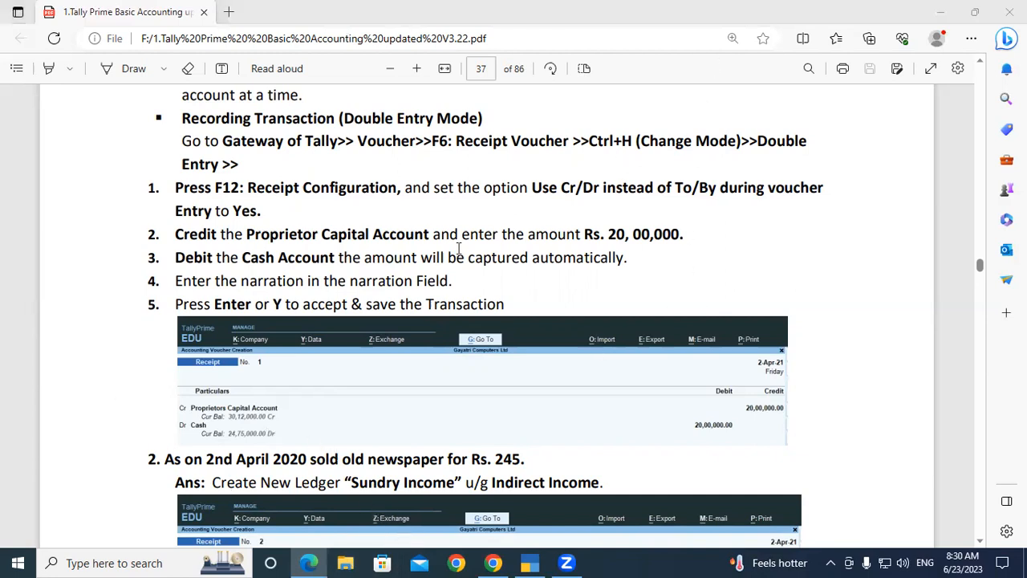
# - Handwrite Sundry Inc over the PDF page as an annotation and clear it
pyautogui.moveTo(415, 256)
pyautogui.mouseDown()
pyautogui.moveTo(394, 305)
pyautogui.moveTo(469, 283)
pyautogui.moveTo(486, 292)
pyautogui.moveTo(531, 255)
pyautogui.moveTo(546, 323)
pyautogui.moveTo(552, 259)
pyautogui.mouseUp()
pyautogui.moveTo(558, 218)
pyautogui.mouseDown()
pyautogui.moveTo(571, 261)
pyautogui.moveTo(616, 217)
pyautogui.moveTo(603, 240)
pyautogui.moveTo(614, 255)
pyautogui.moveTo(650, 223)
pyautogui.moveTo(640, 253)
pyautogui.moveTo(672, 244)
pyautogui.mouseUp()
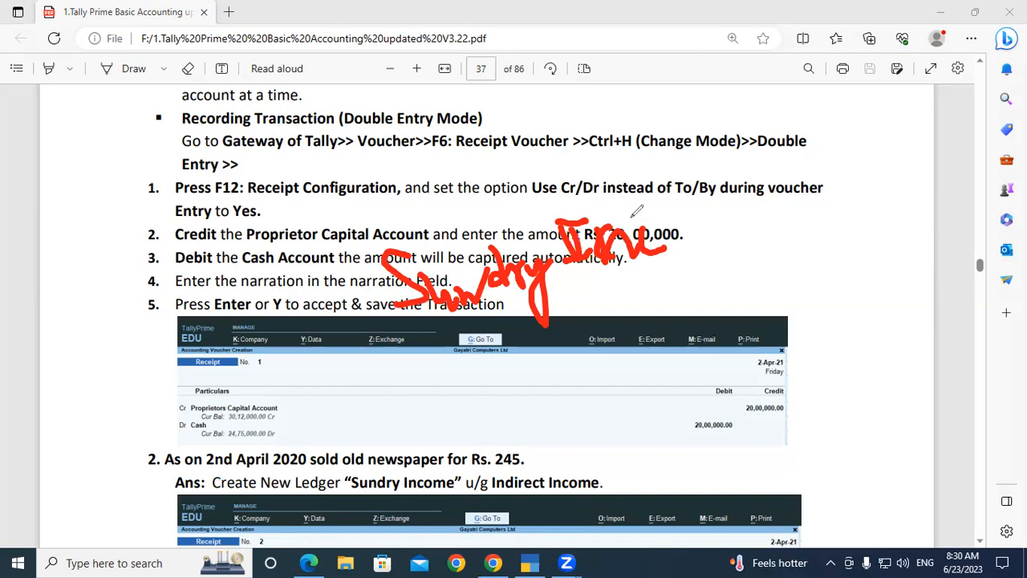
pyautogui.click(811, 62)
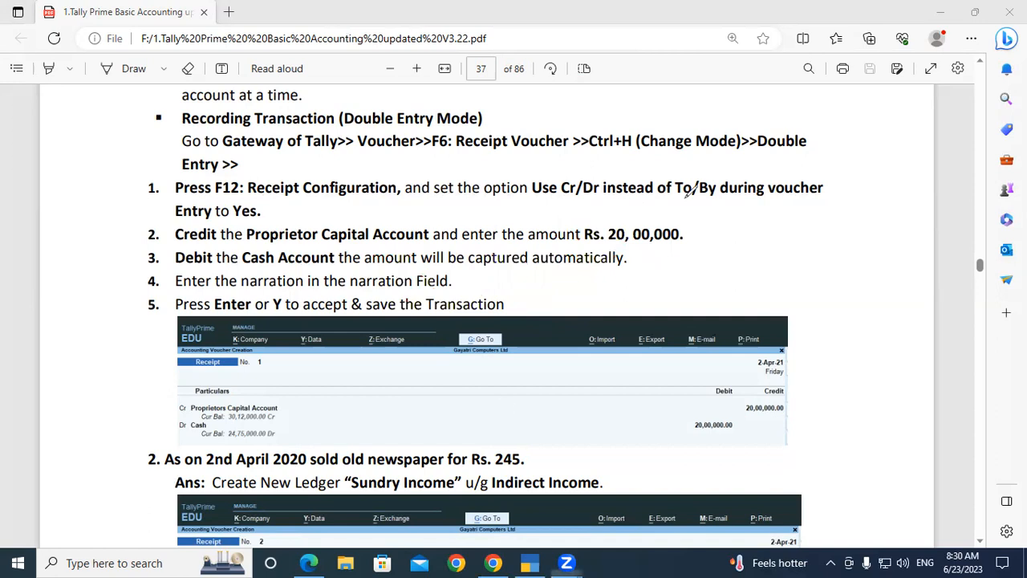
# - Read the Rs. 245 old newspaper sale example in the PDF, switch to TallyPrime and open voucher entry
pyautogui.scroll(-4, 504, 399)
pyautogui.scroll(2, 504, 399)
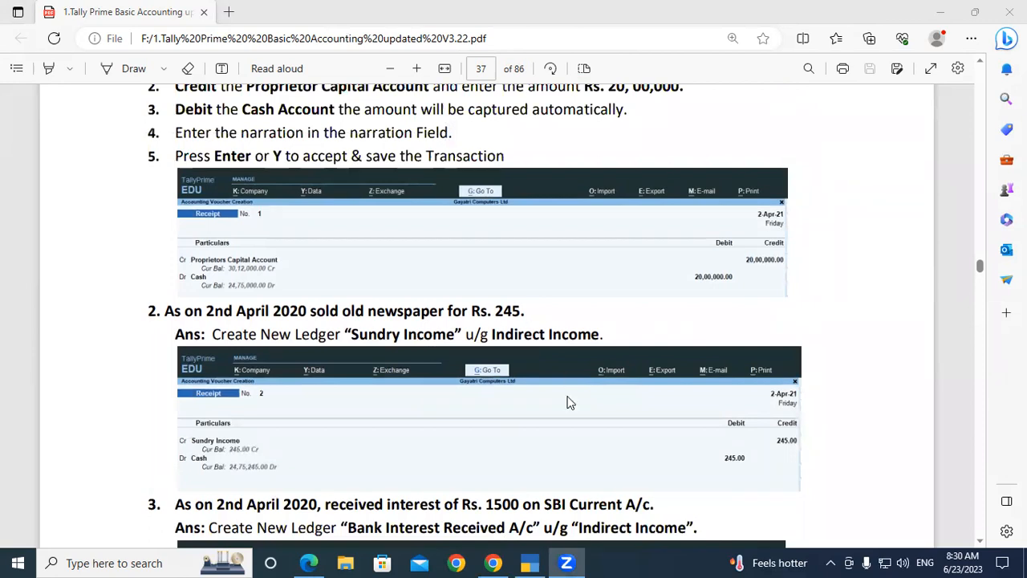
pyautogui.click(530, 562)
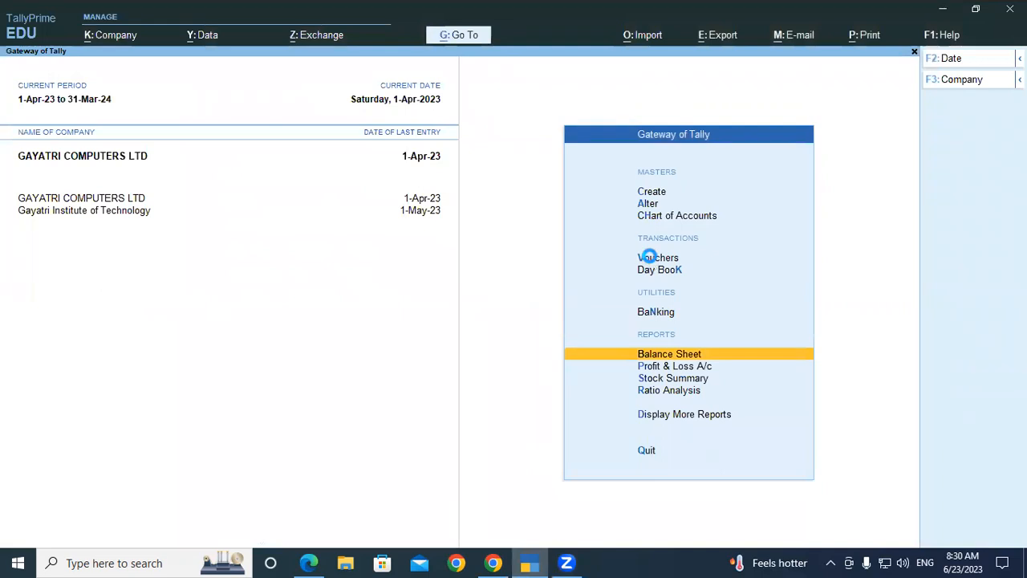
pyautogui.click(650, 257)
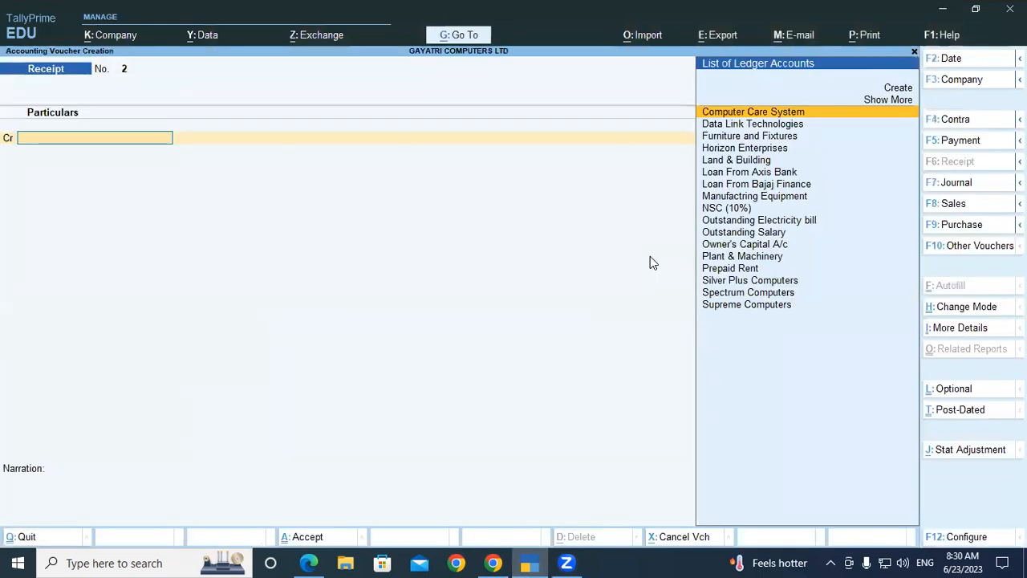
# - Annotate the blank receipt voucher with handwritten Sun In – Cr and Cash – Dr, and clear the annotations
pyautogui.click(960, 2)
pyautogui.moveTo(361, 233); pyautogui.dragTo(349, 279)
pyautogui.moveTo(379, 241)
pyautogui.mouseDown()
pyautogui.moveTo(410, 253)
pyautogui.moveTo(419, 233)
pyautogui.moveTo(448, 255)
pyautogui.mouseUp()
pyautogui.moveTo(505, 191)
pyautogui.mouseDown()
pyautogui.moveTo(501, 234)
pyautogui.moveTo(530, 189)
pyautogui.mouseUp()
pyautogui.moveTo(496, 235); pyautogui.dragTo(529, 229)
pyautogui.moveTo(557, 192)
pyautogui.mouseDown()
pyautogui.moveTo(571, 206)
pyautogui.moveTo(638, 195)
pyautogui.moveTo(729, 151)
pyautogui.mouseUp()
pyautogui.moveTo(399, 310)
pyautogui.mouseDown()
pyautogui.moveTo(375, 341)
pyautogui.moveTo(418, 353)
pyautogui.mouseUp()
pyautogui.moveTo(440, 314)
pyautogui.mouseDown()
pyautogui.moveTo(443, 337)
pyautogui.moveTo(461, 331)
pyautogui.mouseUp()
pyautogui.moveTo(460, 329)
pyautogui.mouseDown()
pyautogui.moveTo(475, 296)
pyautogui.moveTo(462, 324)
pyautogui.mouseUp()
pyautogui.moveTo(486, 273)
pyautogui.mouseDown()
pyautogui.moveTo(486, 325)
pyautogui.moveTo(583, 287)
pyautogui.mouseUp()
pyautogui.moveTo(613, 255); pyautogui.dragTo(632, 318)
pyautogui.moveTo(609, 294)
pyautogui.mouseDown()
pyautogui.moveTo(630, 316)
pyautogui.moveTo(664, 286)
pyautogui.mouseUp()
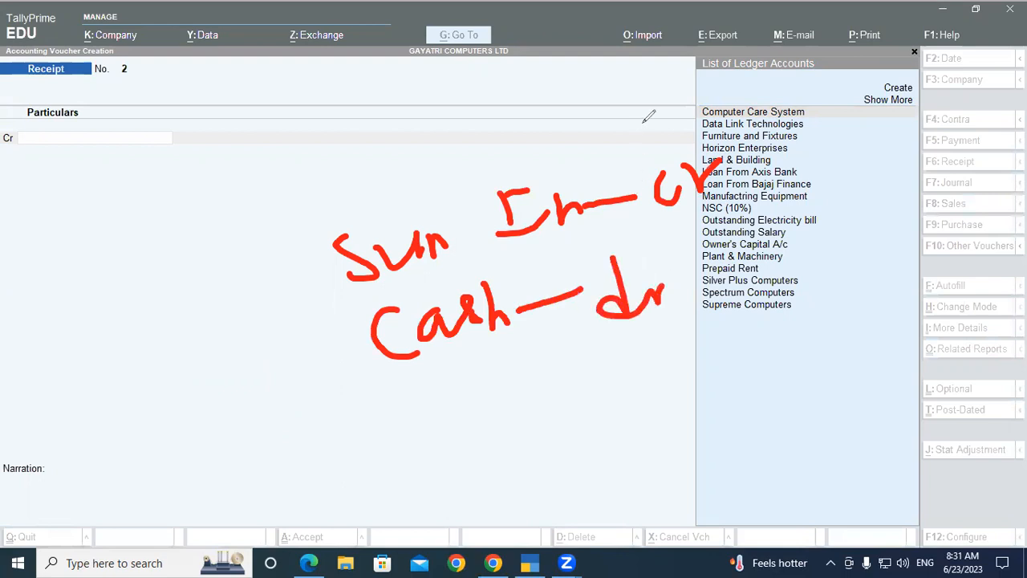
pyautogui.press('Escape')
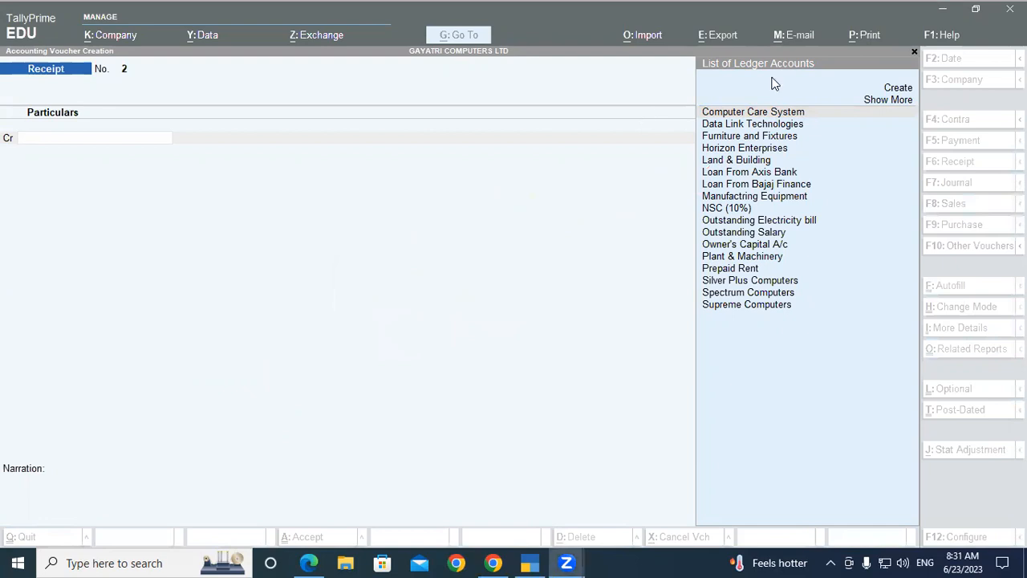
# - Start a new ledger from the receipt voucher's credit line and name it Sundry Income, without an alias
pyautogui.click(50, 138)
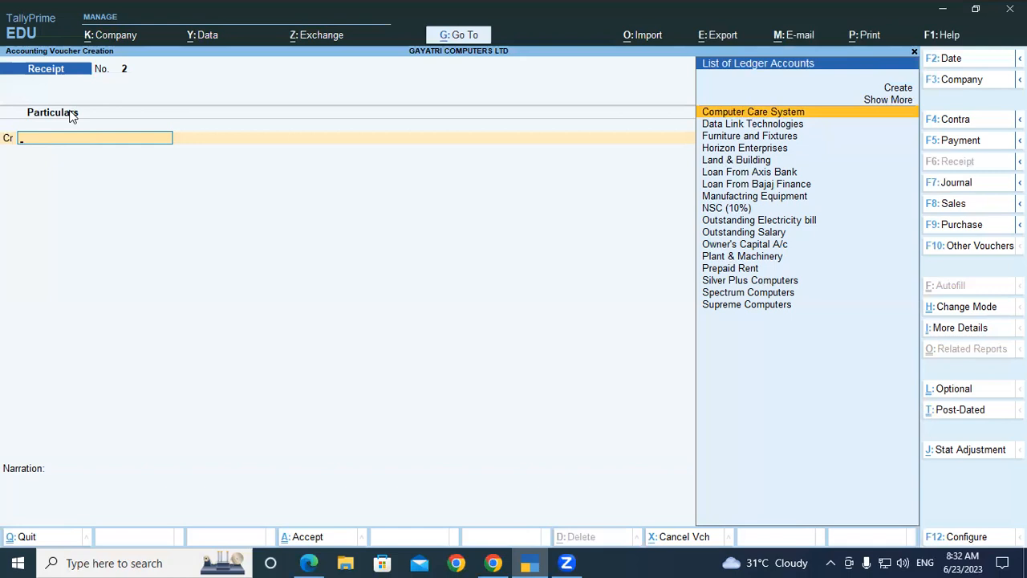
pyautogui.press('alt')
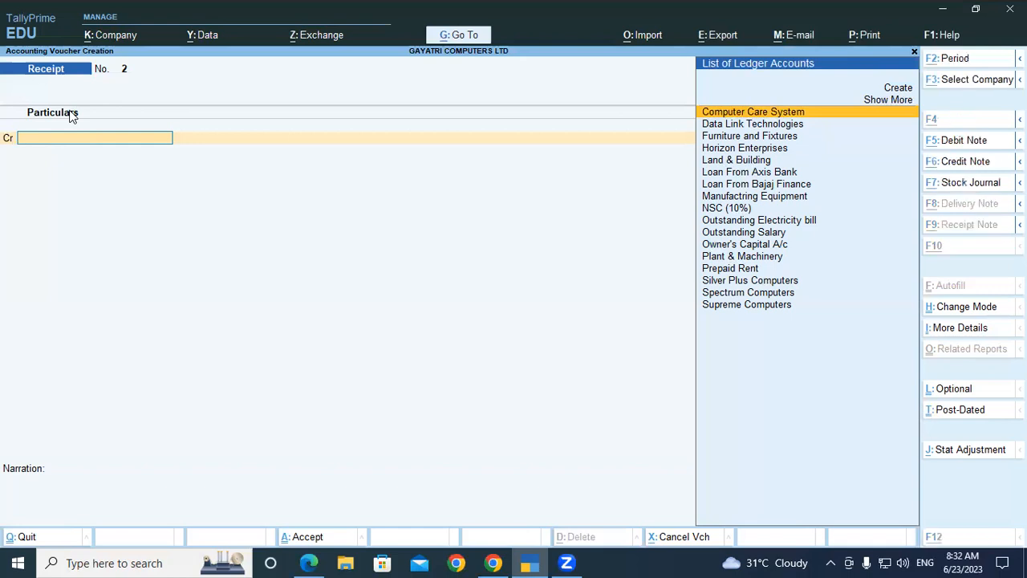
pyautogui.hotkey('alt', 'c')
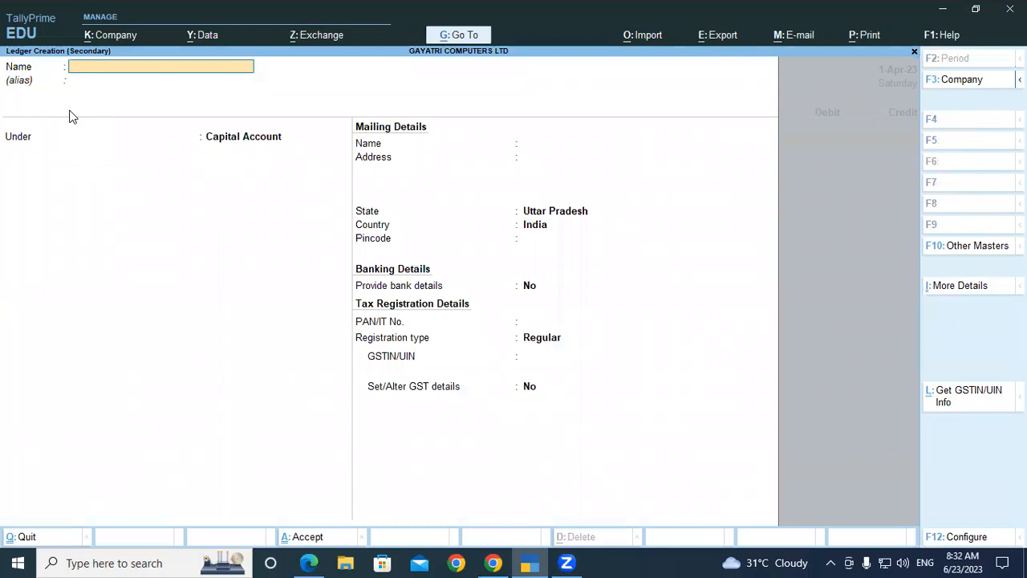
pyautogui.write('Sundry')
pyautogui.write('income')
pyautogui.press('Return')
pyautogui.press('Return')
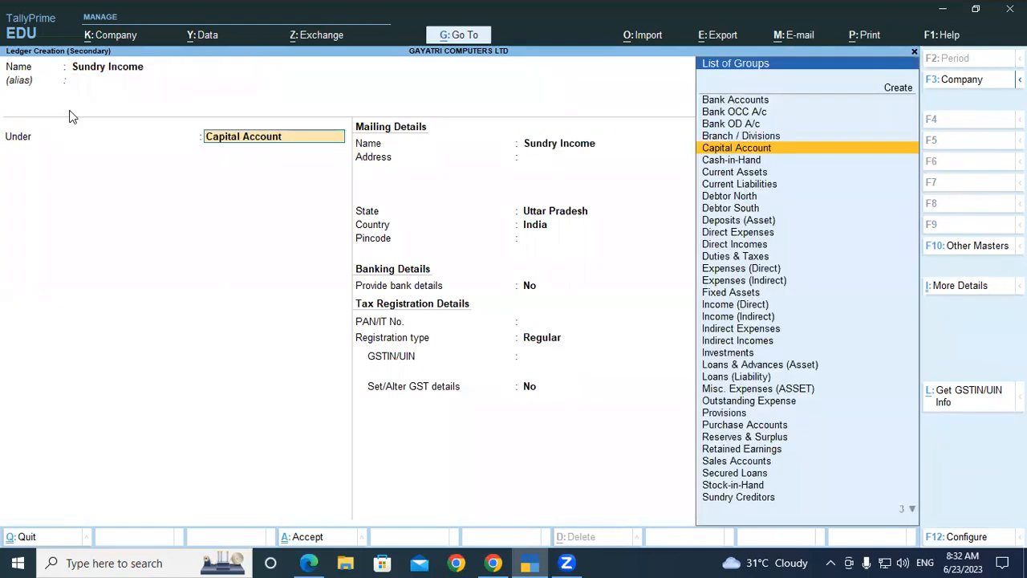
# - Place the Sundry Income ledger under Indirect Incomes, keeping the ledger type Not Applicable and GST Applicable
pyautogui.write('In')
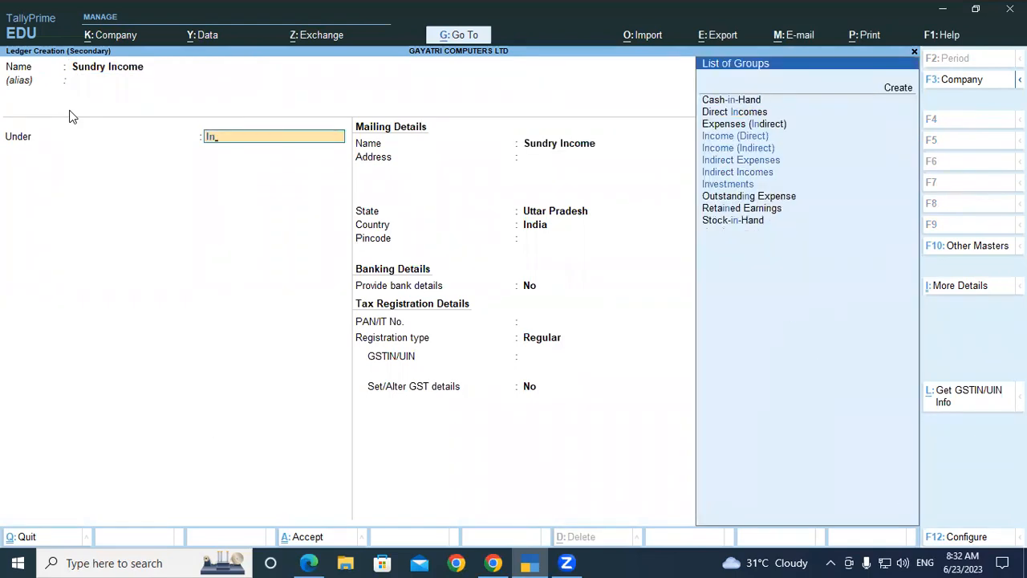
pyautogui.press('Up')
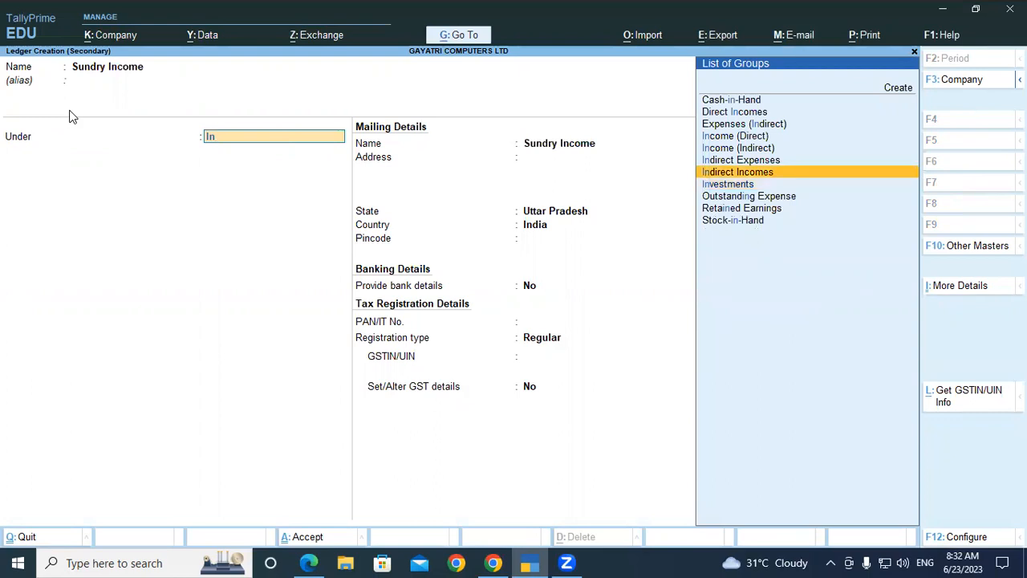
pyautogui.press('Return')
pyautogui.press('Return')
pyautogui.press('Return')
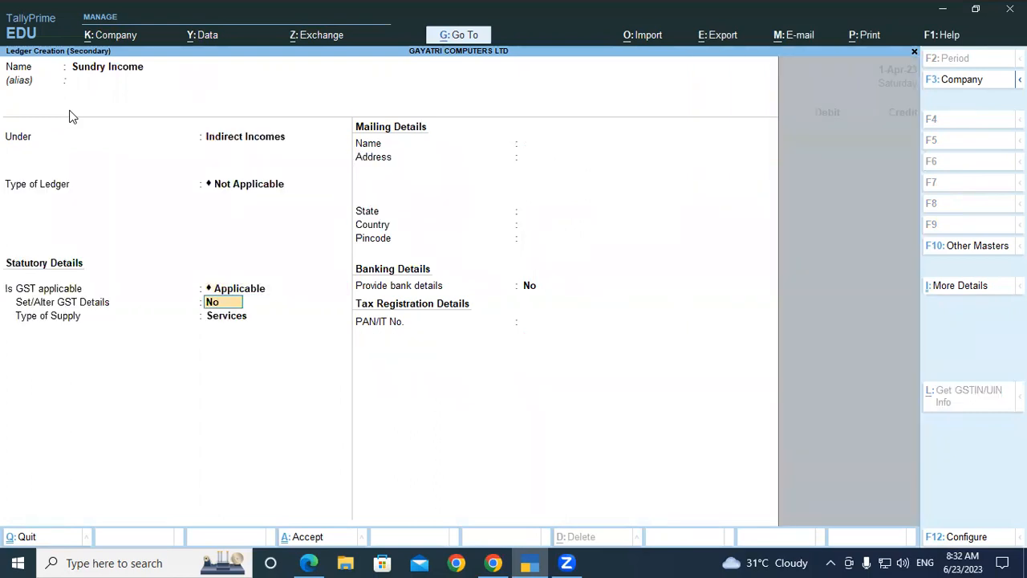
# - Keep GST details at No, set the type of supply to Goods and accept the new ledger
pyautogui.press('Return')
pyautogui.press('Up')
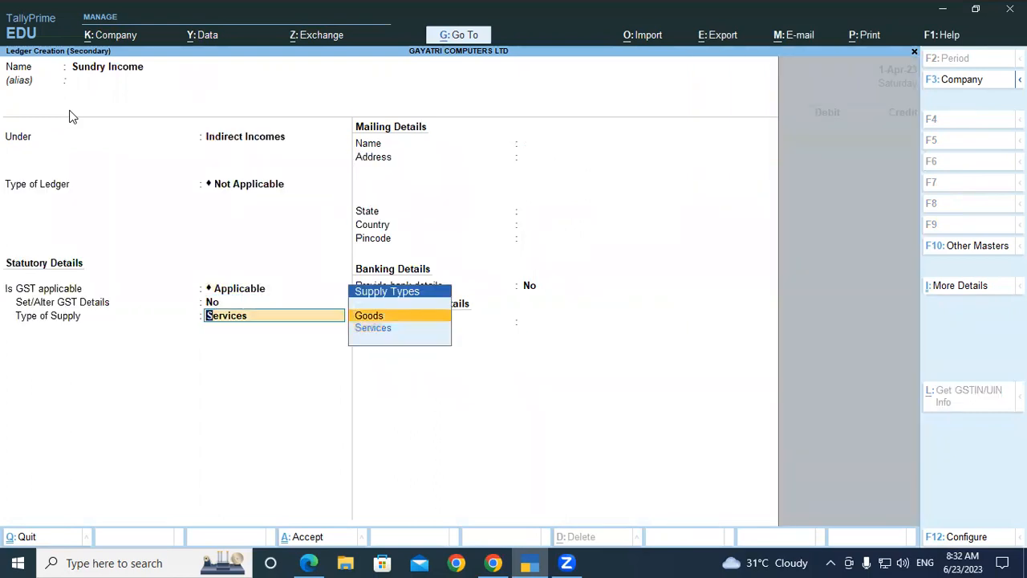
pyautogui.press('Return')
pyautogui.press('Return')
pyautogui.press('Return')
pyautogui.press('Return')
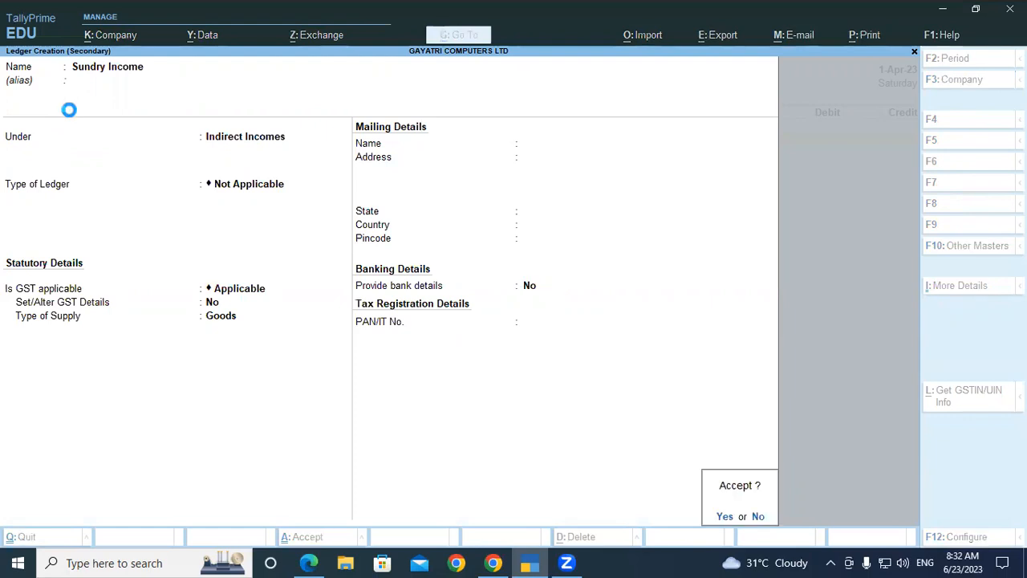
pyautogui.press('Return')
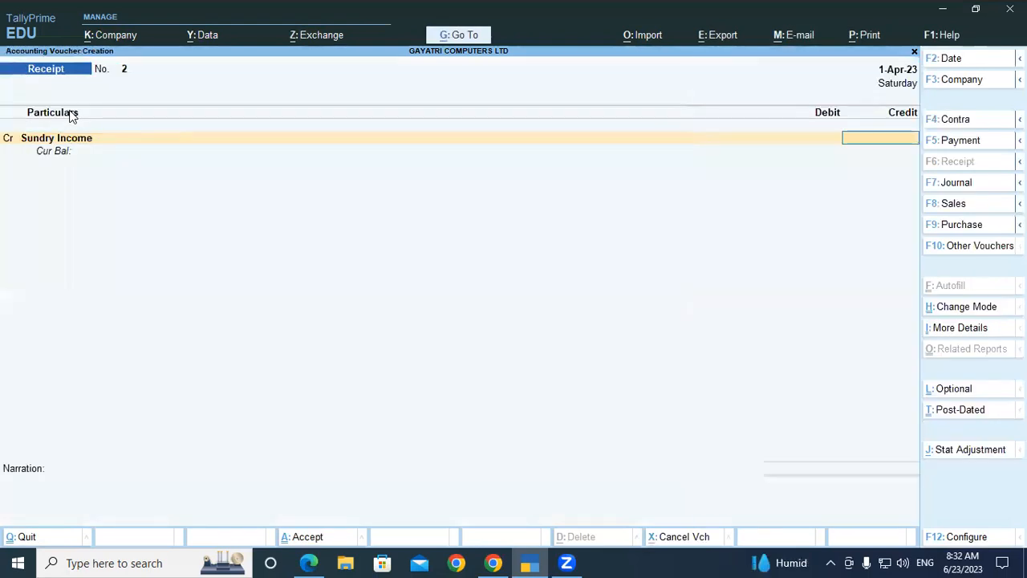
# - Credit Sundry Income with 245 and add Cash as the debit ledger
pyautogui.write('245')
pyautogui.press('Return')
pyautogui.press('Return')
pyautogui.write('Cas')
pyautogui.press('Return')
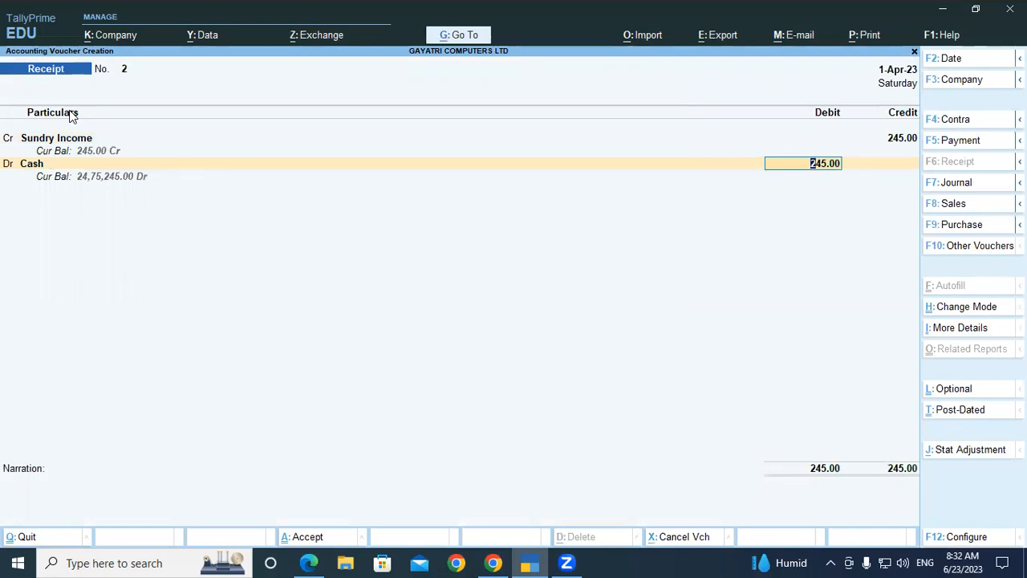
# - Accept the 245 cash debit, leave the narration blank and save the receipt voucher
pyautogui.press('Return')
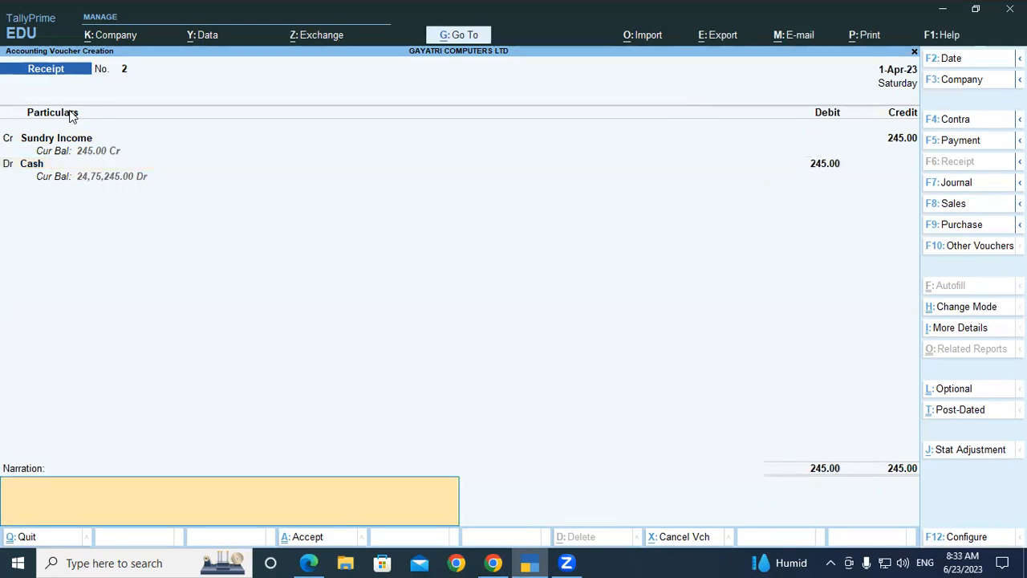
pyautogui.press('Return')
pyautogui.press('Return')
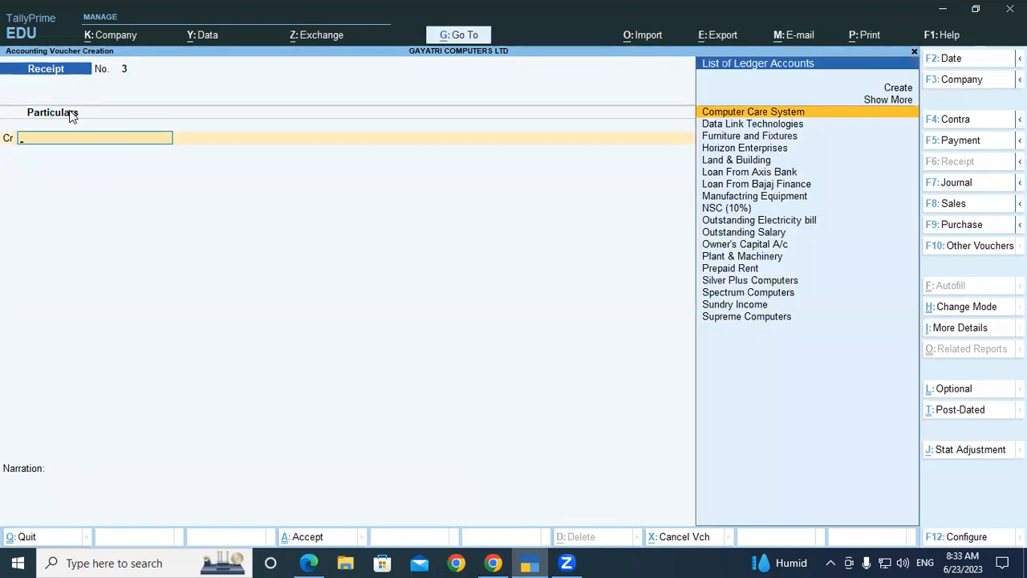
# - Quit voucher entry and view the balance sheet for the effect of the sundry income receipt
pyautogui.press('Escape')
pyautogui.press('Return')
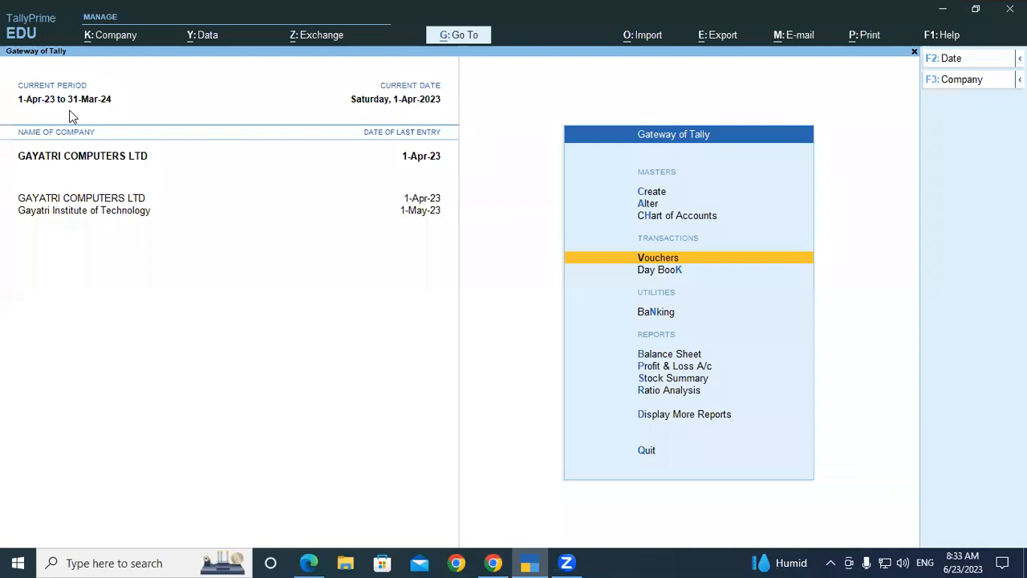
pyautogui.press('b')
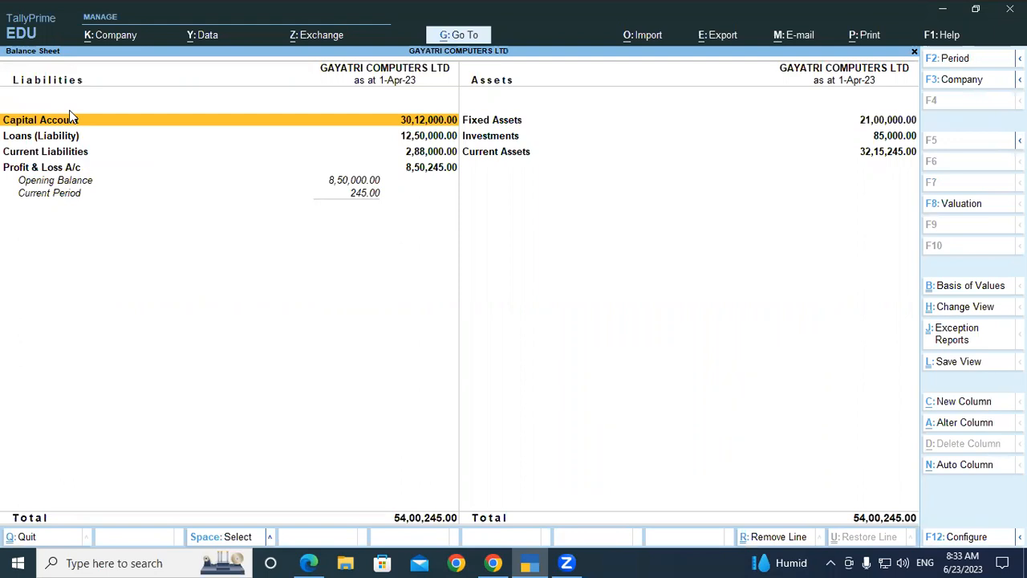
pyautogui.press('Escape')
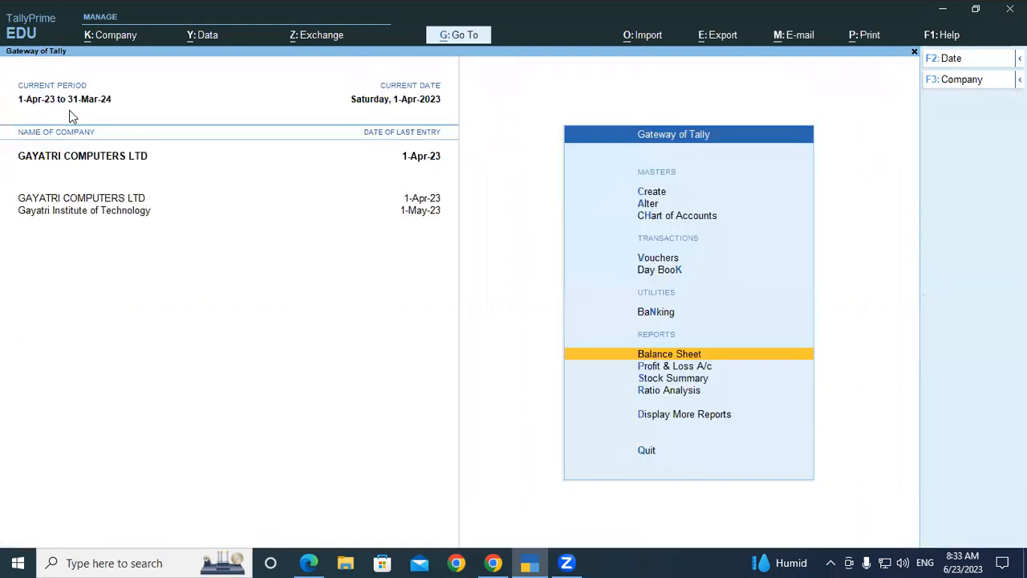
# - Switch to the course PDF, enlarge it to 300% and examine the old newspaper sale voucher example
pyautogui.click(308, 562)
pyautogui.scroll(-2, 321, 420)
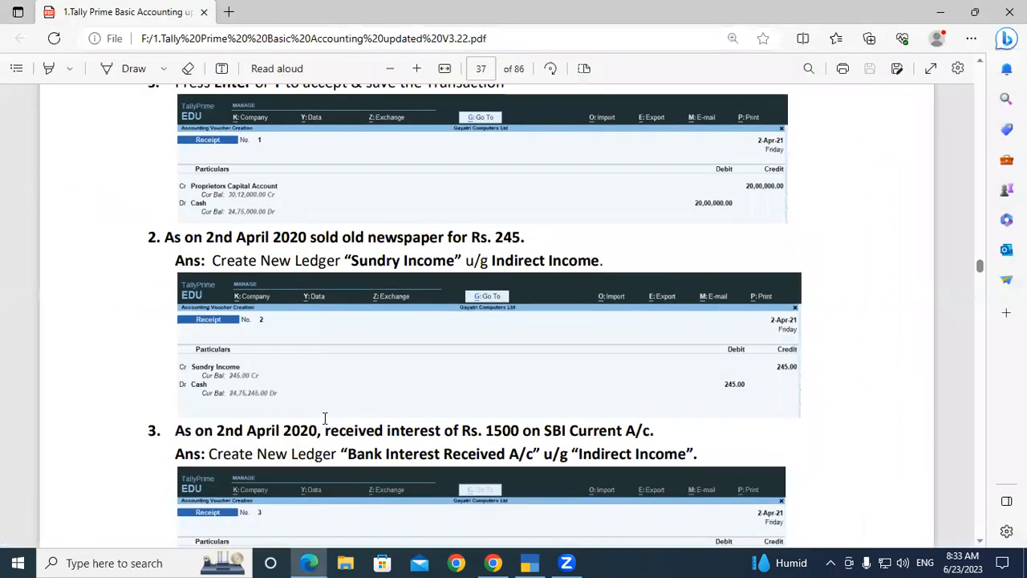
pyautogui.scroll(3, 345, 456)
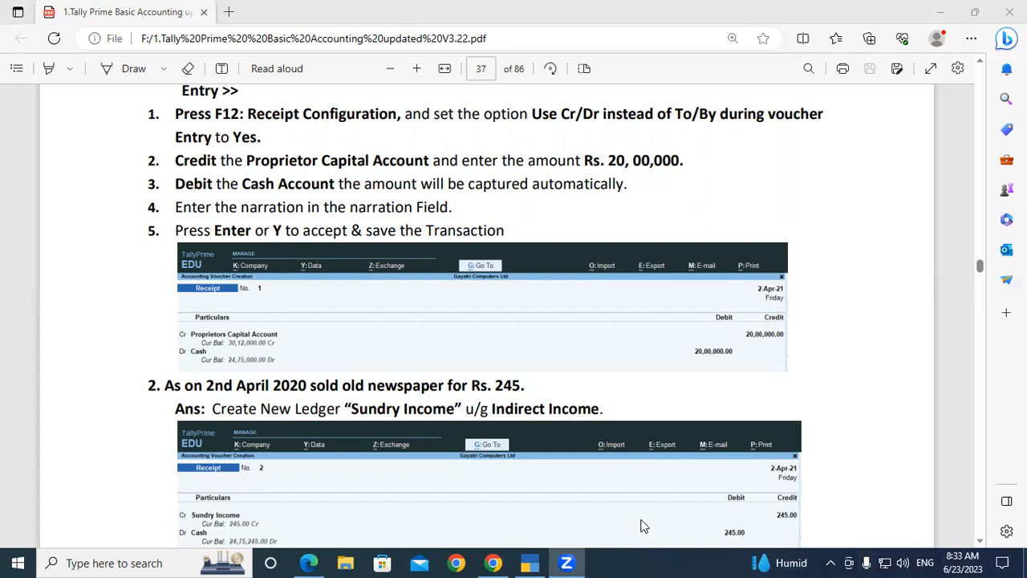
pyautogui.click(971, 38)
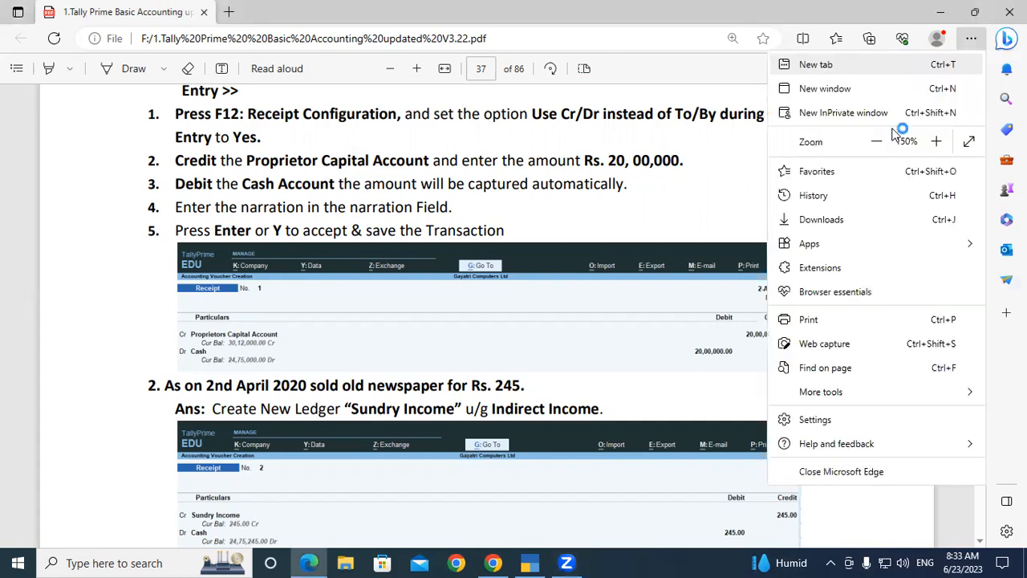
pyautogui.click(934, 145)
pyautogui.click(934, 145)
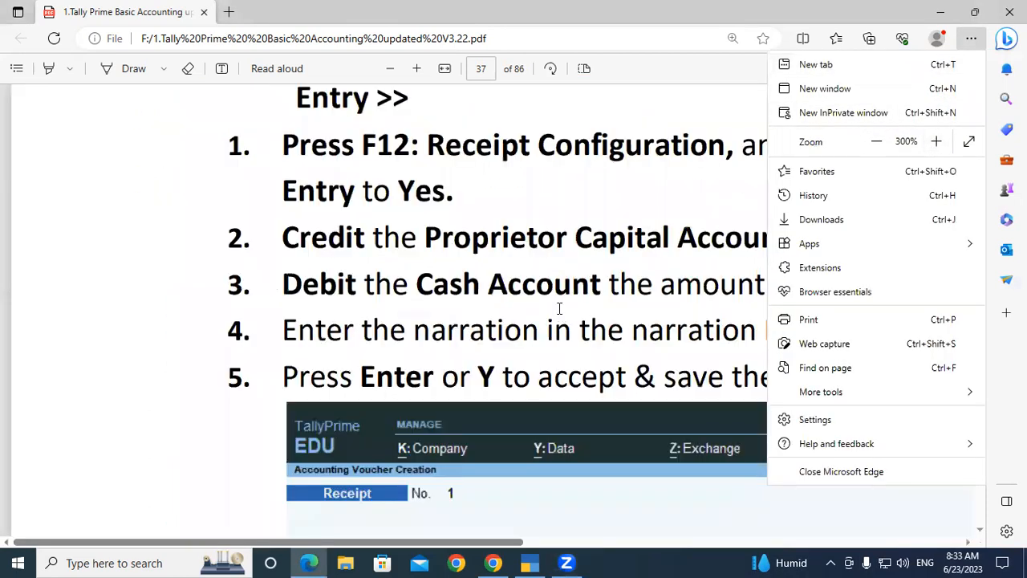
pyautogui.click(436, 393)
pyautogui.scroll(-4, 436, 393)
pyautogui.scroll(-4, 437, 393)
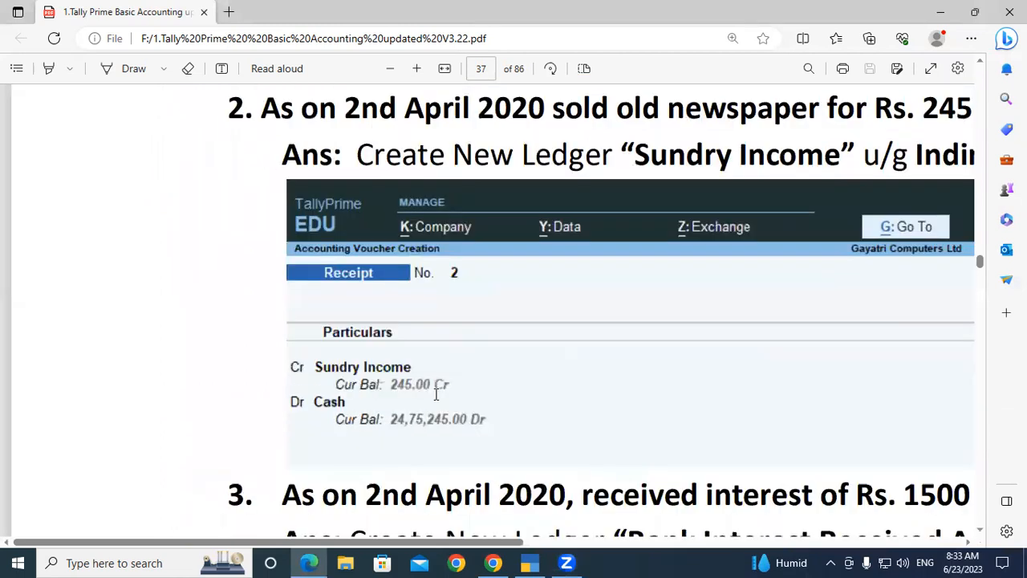
pyautogui.moveTo(484, 543); pyautogui.dragTo(606, 539)
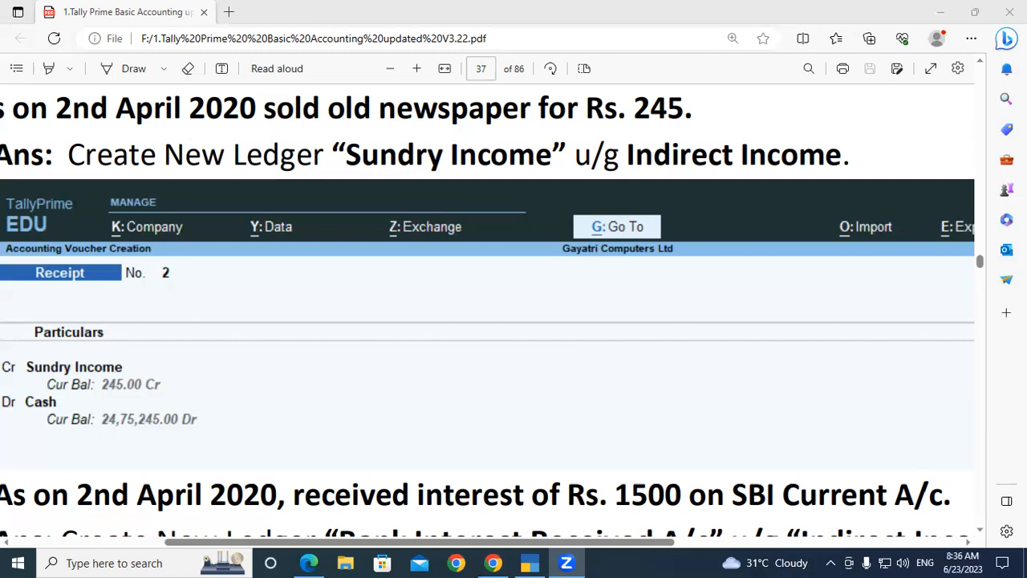
# - Switch to TallyPrime, start a new receipt voucher and create a credit ledger named Interest Received
pyautogui.click(529, 561)
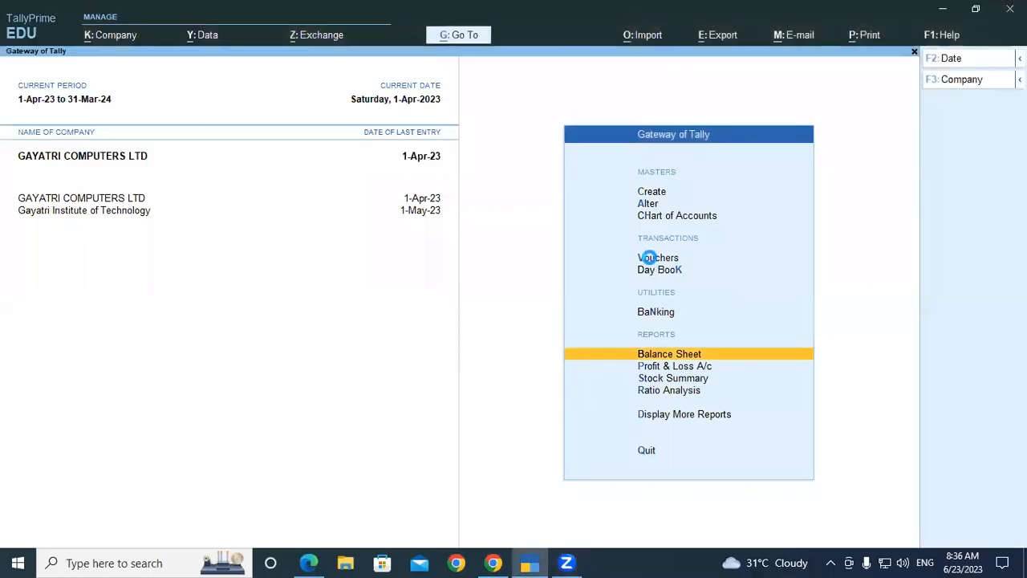
pyautogui.click(648, 258)
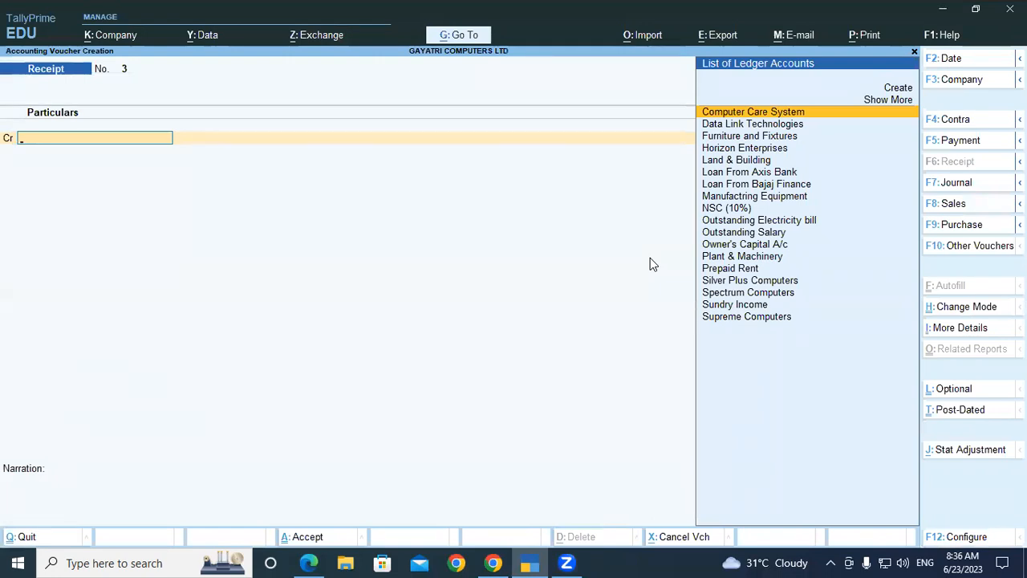
pyautogui.hotkey('alt', 'c')
pyautogui.write('Intre')
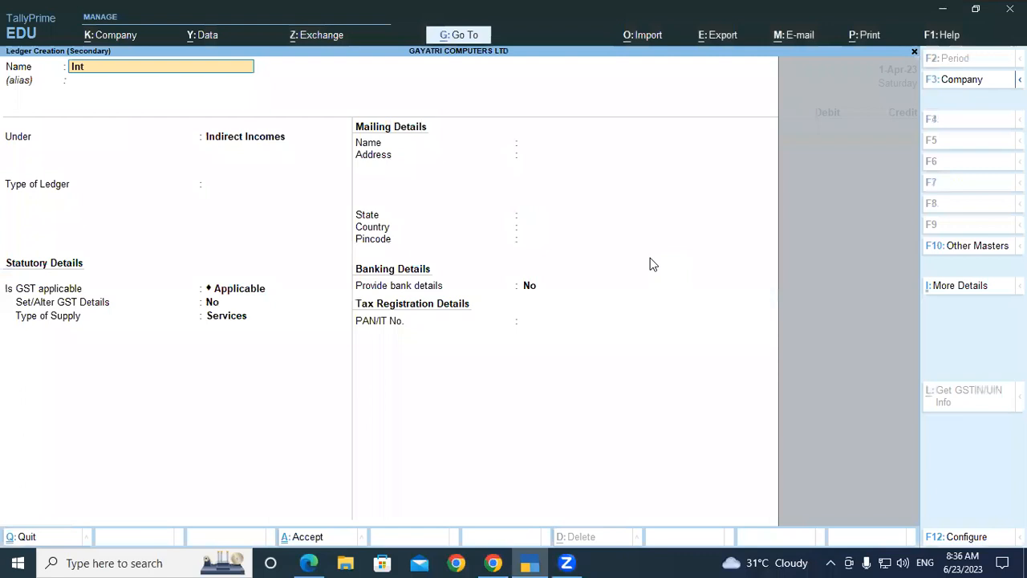
pyautogui.press('BackSpace')
pyautogui.press('BackSpace')
pyautogui.write('erest Rec')
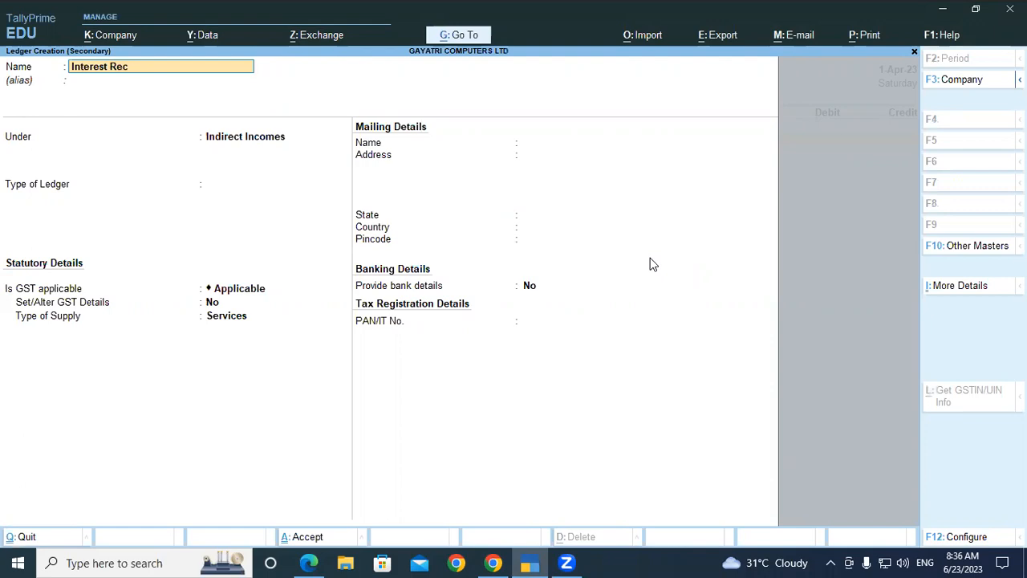
pyautogui.write('eived')
# - Keep the Interest Received ledger under Indirect Incomes, set its type of supply to Goods and save it
pyautogui.press('Return')
pyautogui.press('Return')
pyautogui.press('Return')
pyautogui.press('Return')
pyautogui.press('Return')
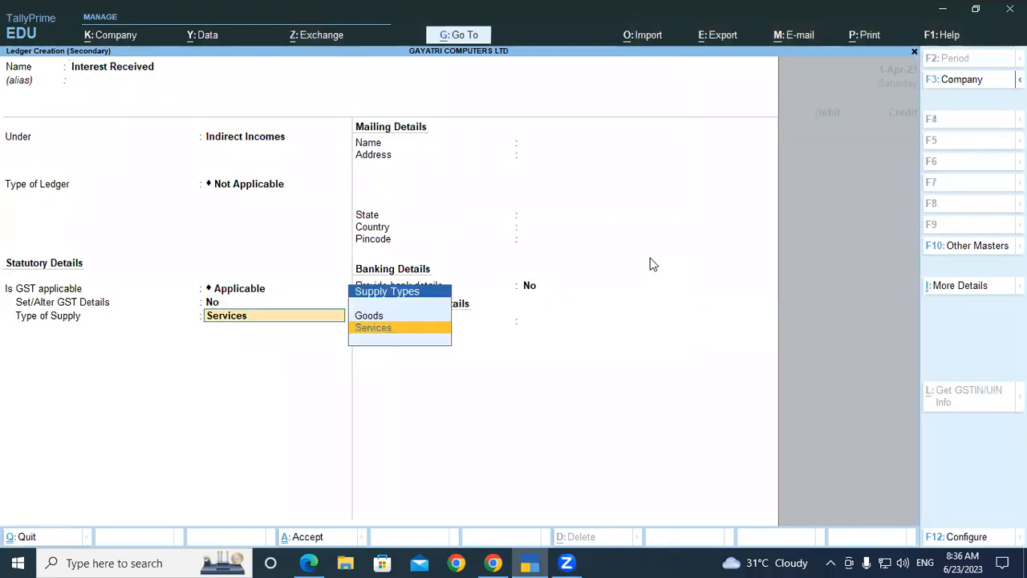
pyautogui.press('Up')
pyautogui.press('Return')
pyautogui.press('Return')
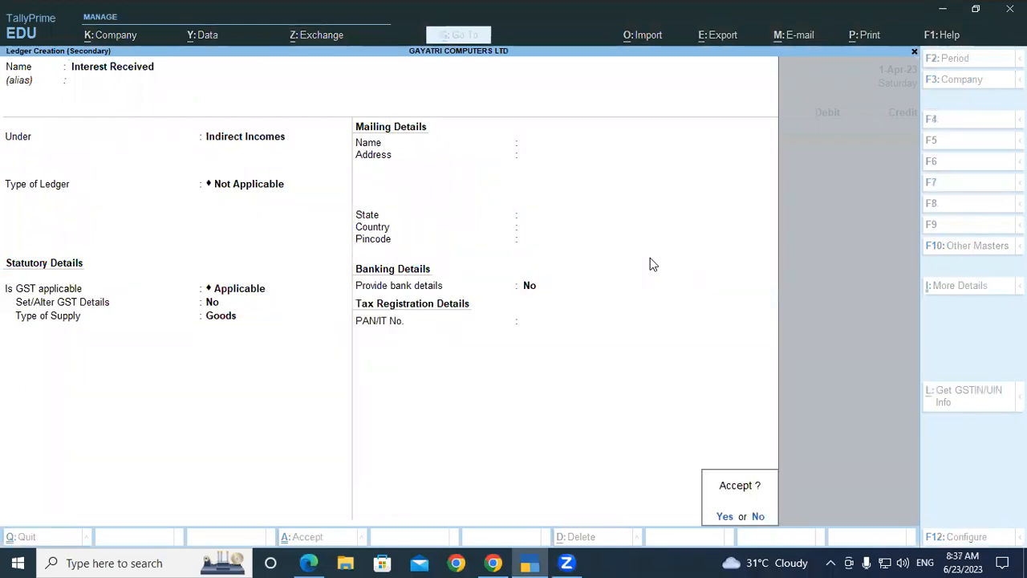
pyautogui.press('Return')
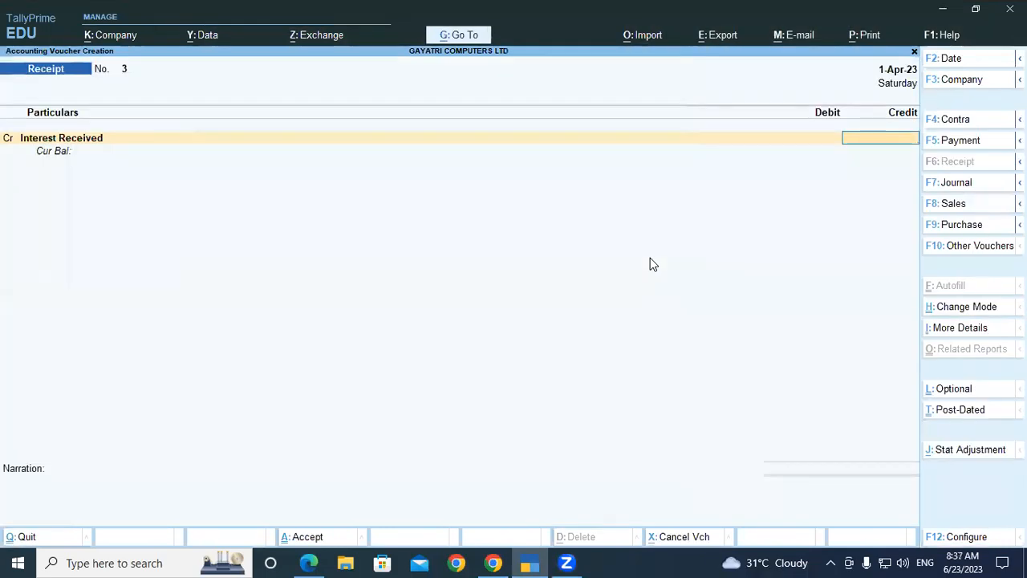
# - Credit Interest Received with 1500 and choose Current A/c at SBI Bank as the debit ledger
pyautogui.write('1500')
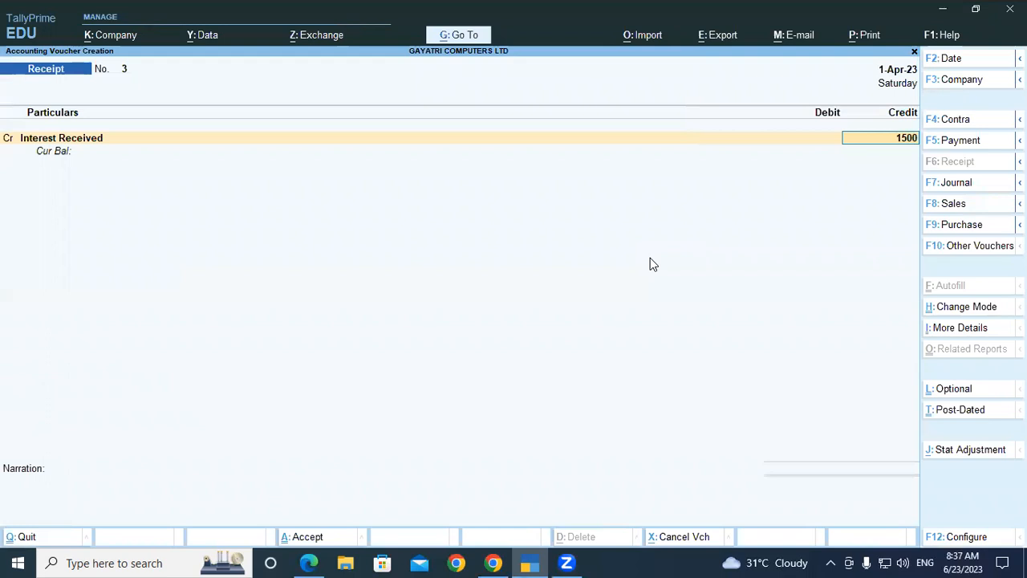
pyautogui.press('Return')
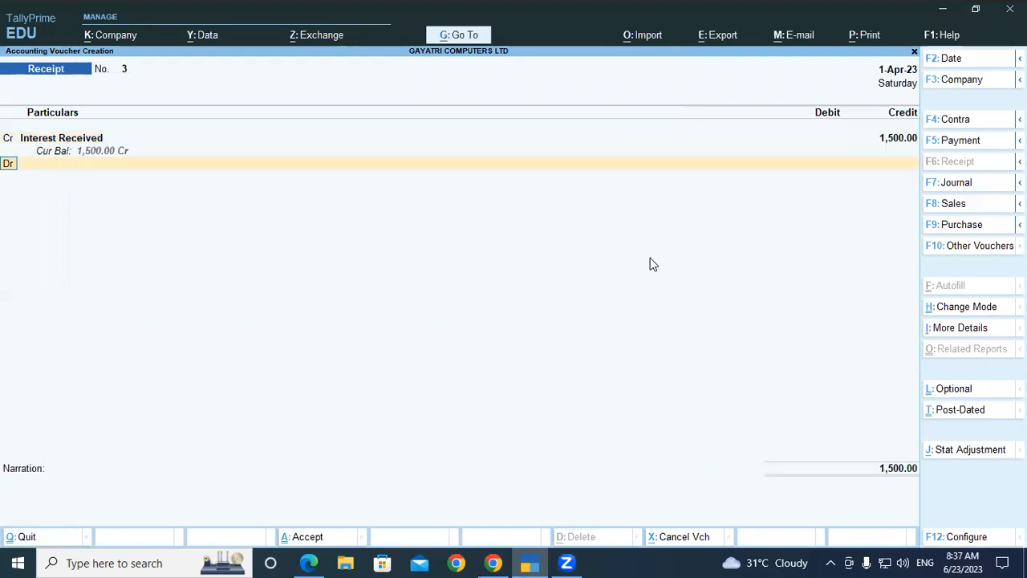
pyautogui.press('Return')
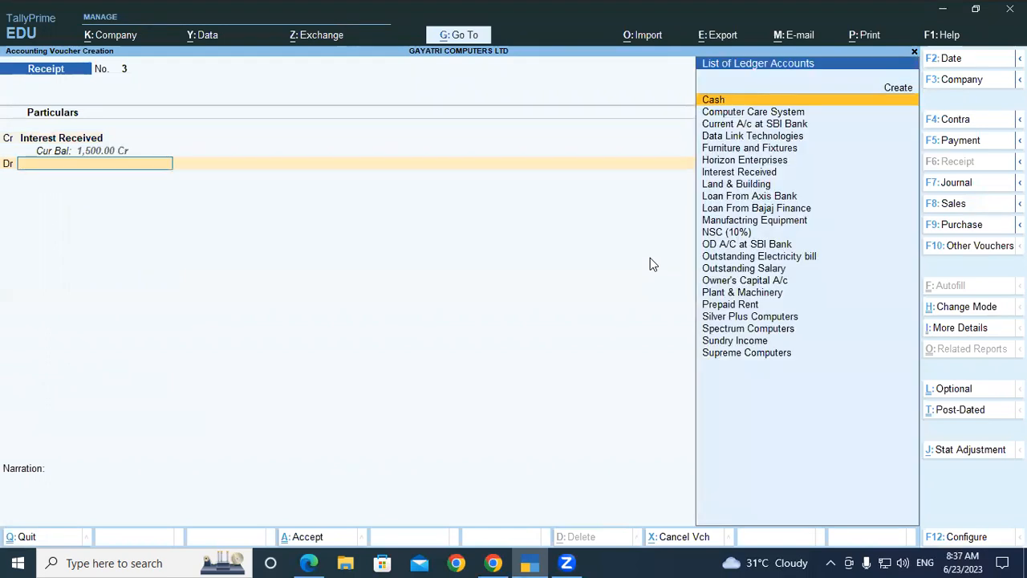
pyautogui.write('Sbi')
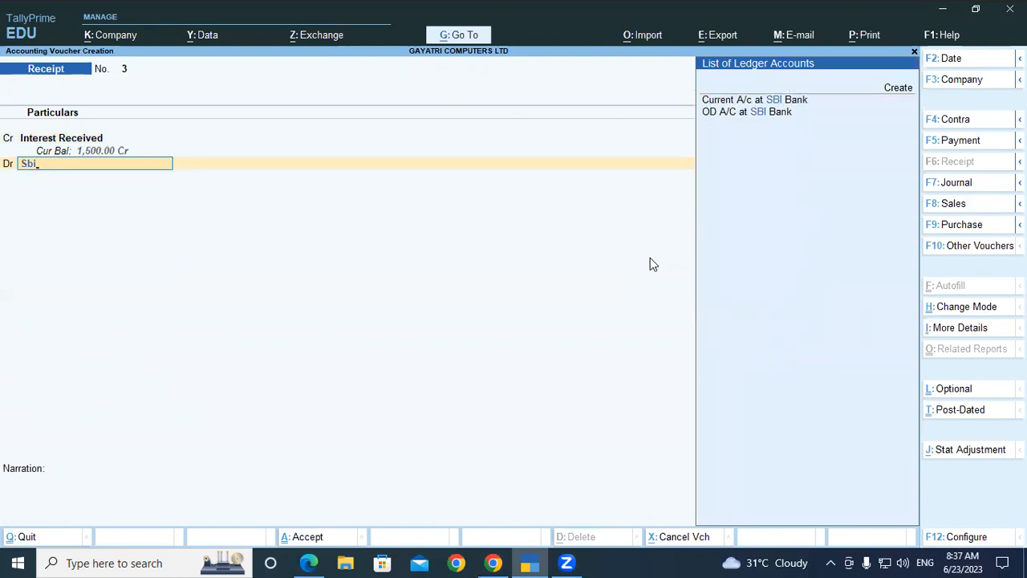
pyautogui.press('Down')
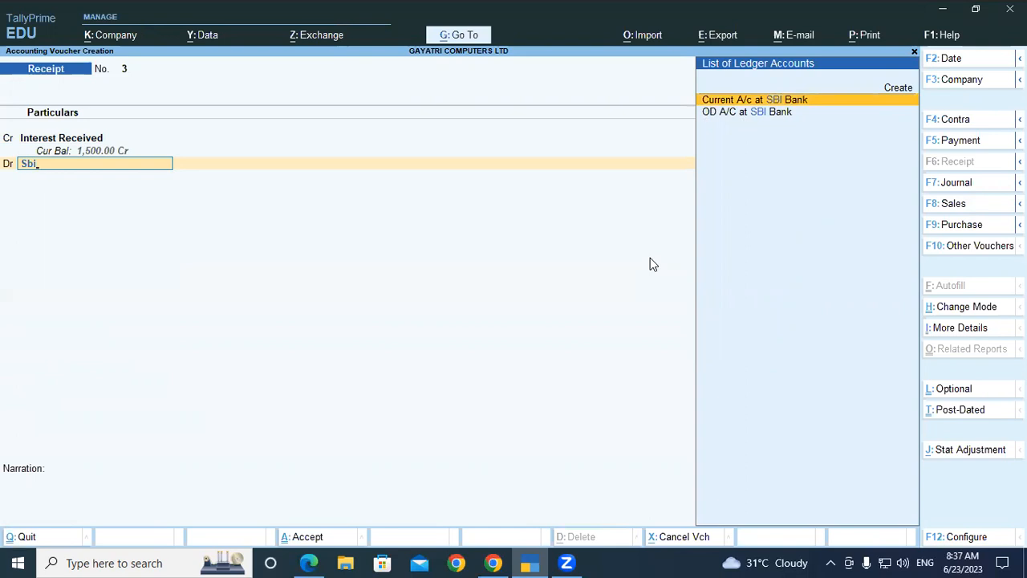
pyautogui.press('Return')
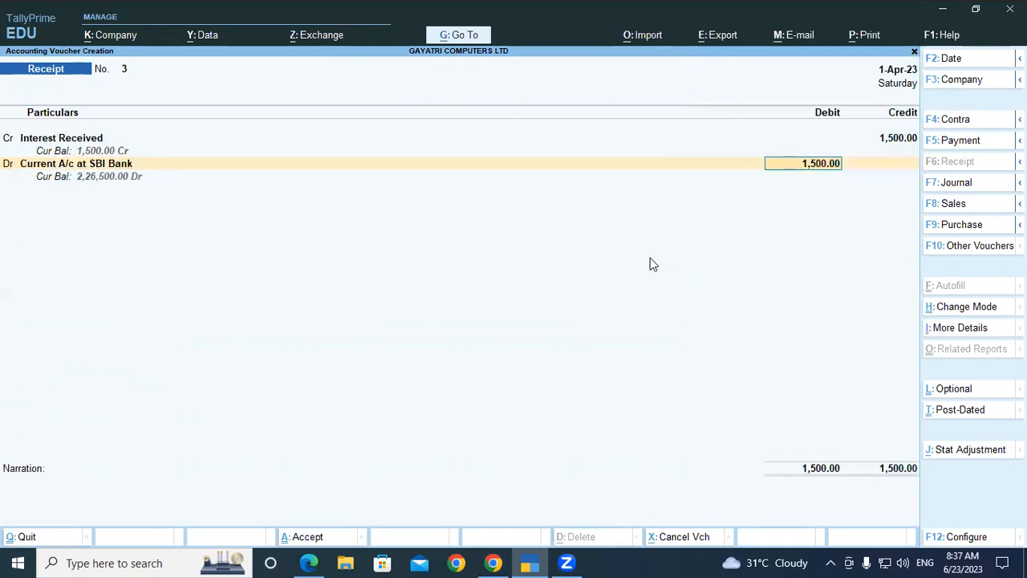
# - Accept the 1,500 debit and allocate the full amount to the Cheque/DD transaction type
pyautogui.press('Return')
pyautogui.press('Return')
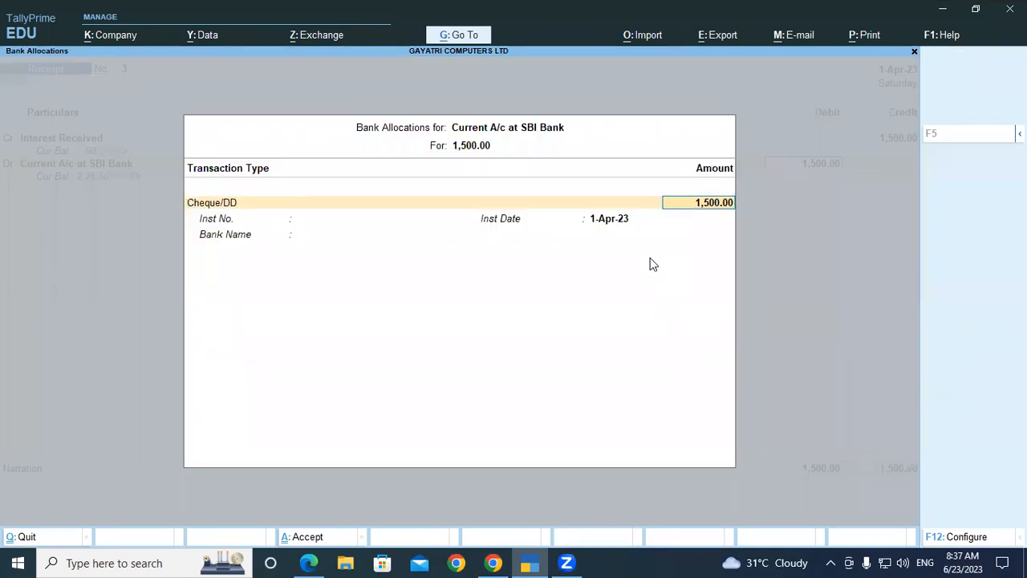
pyautogui.press('Return')
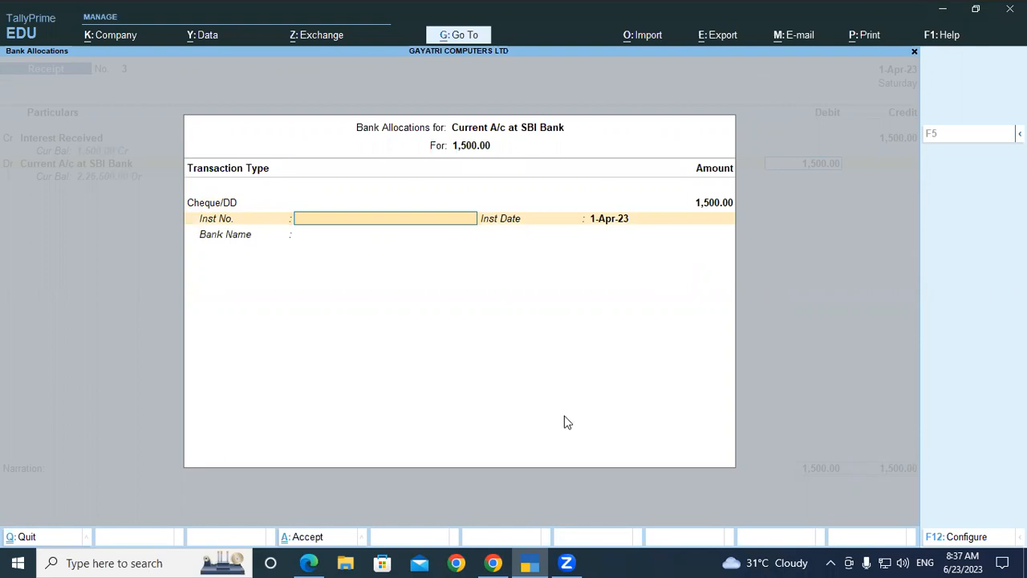
# - Switch to the course PDF, reduce it to 150% and examine the SBI current account interest voucher example
pyautogui.click(309, 563)
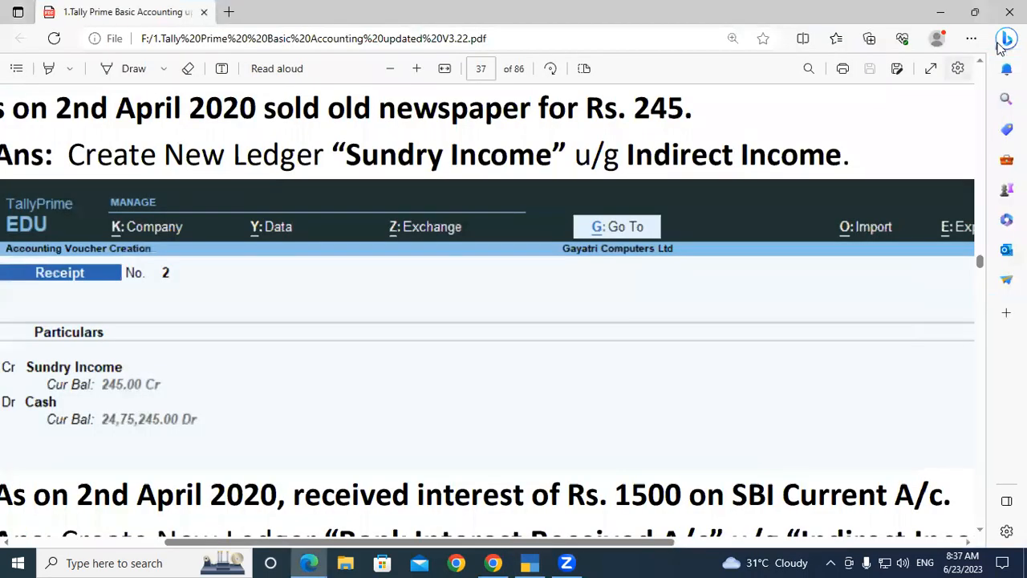
pyautogui.click(971, 38)
pyautogui.click(877, 141)
pyautogui.click(877, 142)
pyautogui.click(876, 141)
pyautogui.click(876, 141)
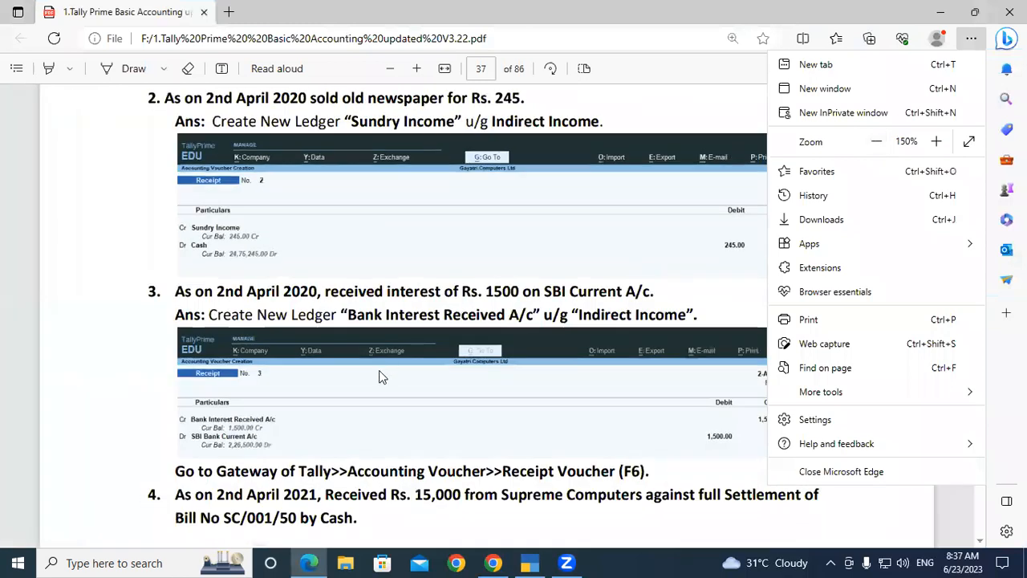
pyautogui.click(356, 371)
pyautogui.scroll(-1, 355, 370)
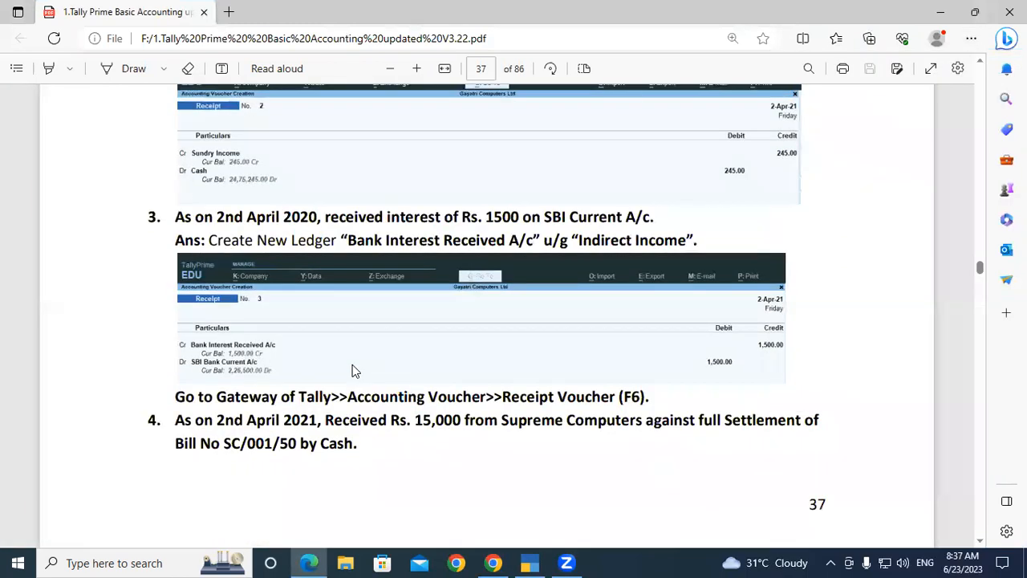
# - Return to TallyPrime and finish the bank allocation with Inst No. blank and Bank Name Not Applicable, leaving the narration blank
pyautogui.click(543, 562)
pyautogui.press('Return')
pyautogui.press('Return')
pyautogui.press('Return')
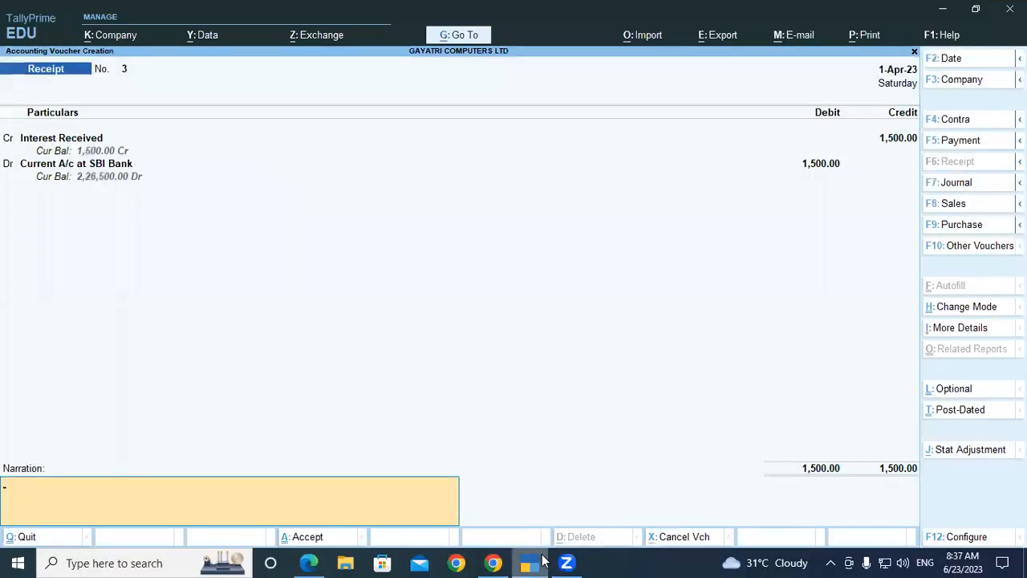
pyautogui.press('Return')
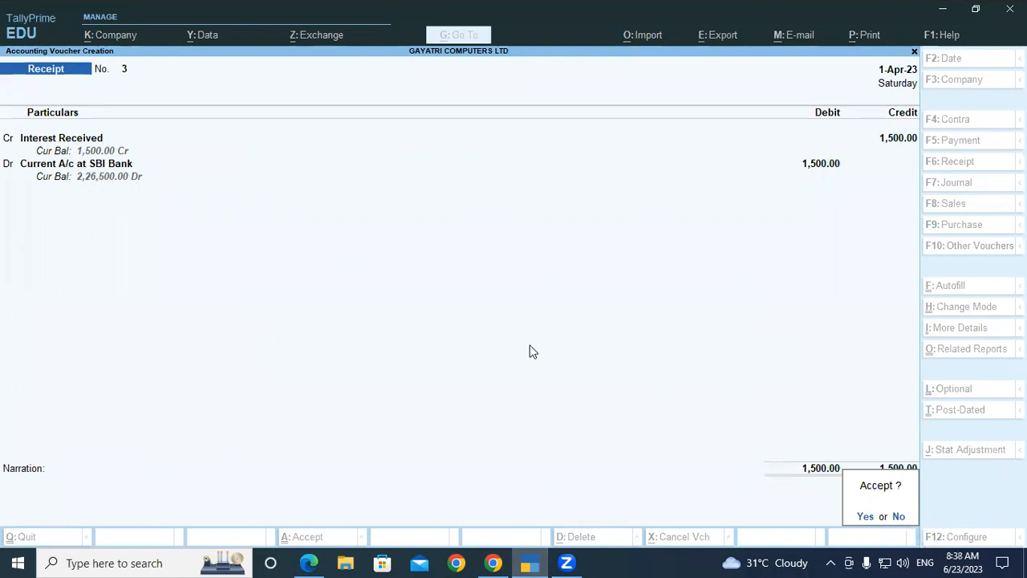
# - Decline saving, reopen the SBI current account's bank allocation, try the Specify Bank Name option and quit the allocation
pyautogui.press('n')
pyautogui.click(105, 167)
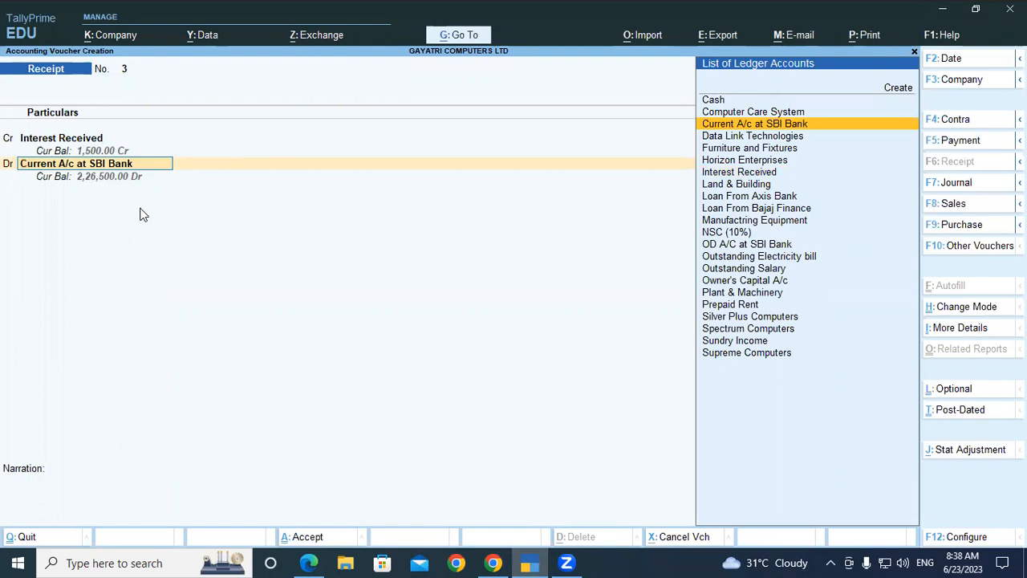
pyautogui.press('Return')
pyautogui.press('Return')
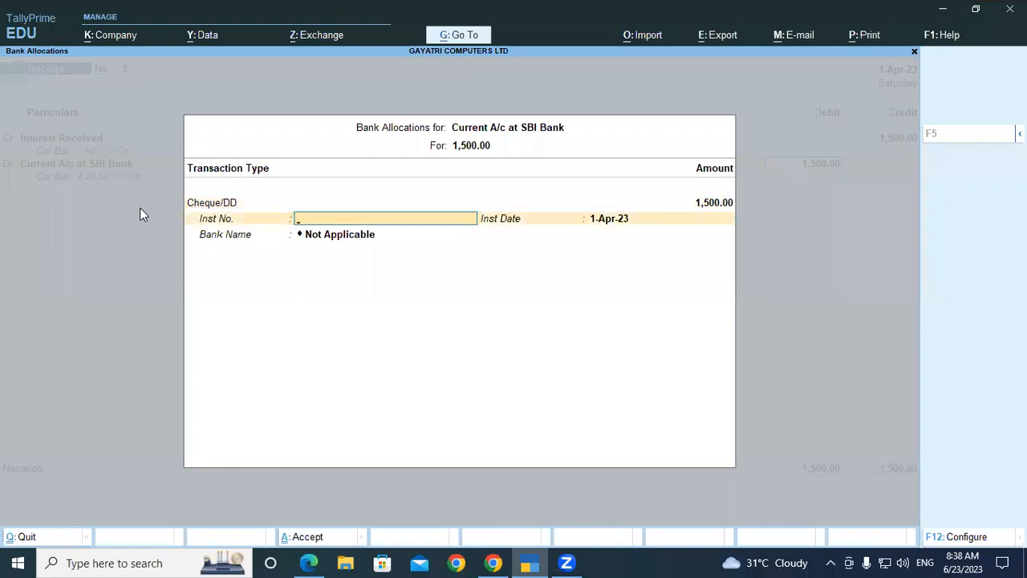
pyautogui.press('Return')
pyautogui.press('Return')
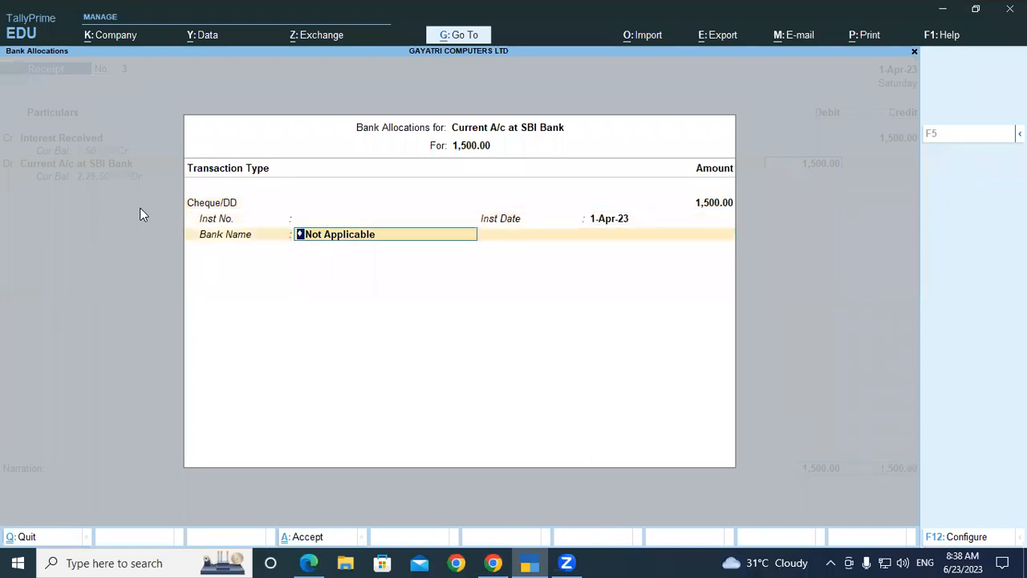
pyautogui.press('BackSpace')
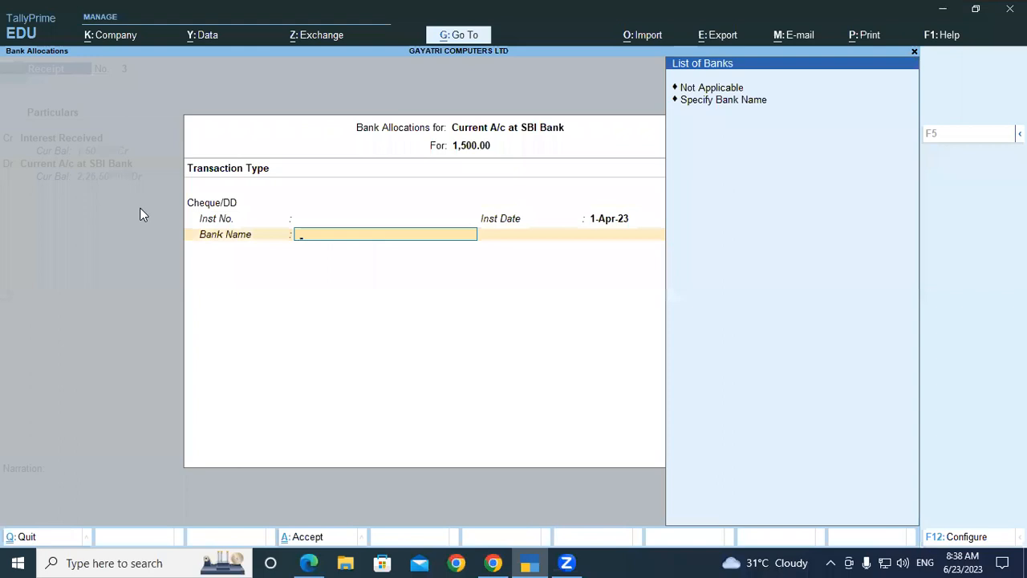
pyautogui.press('Down')
pyautogui.press('Down')
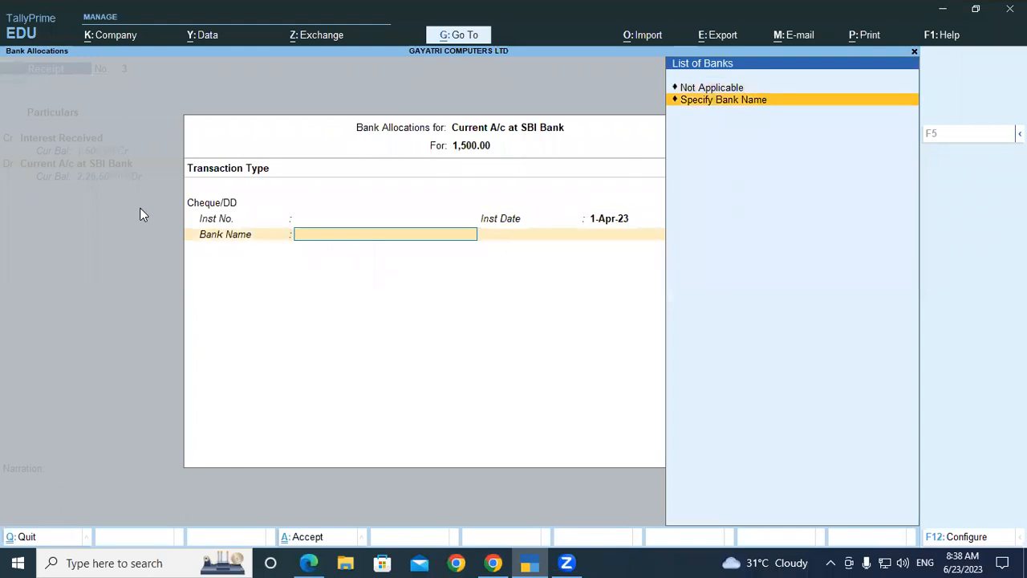
pyautogui.press('Return')
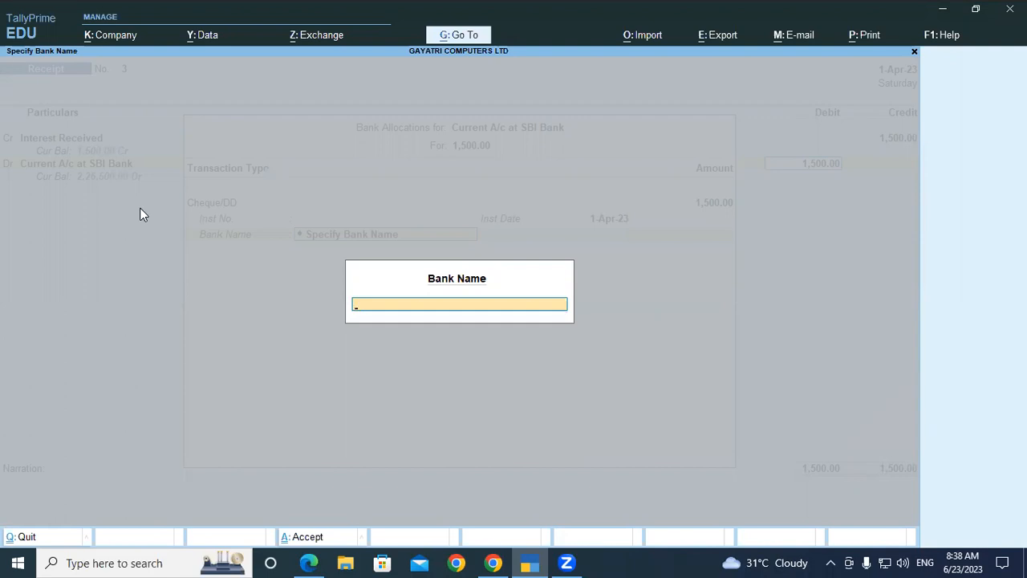
pyautogui.press('Escape')
pyautogui.press('Escape')
pyautogui.press('y')
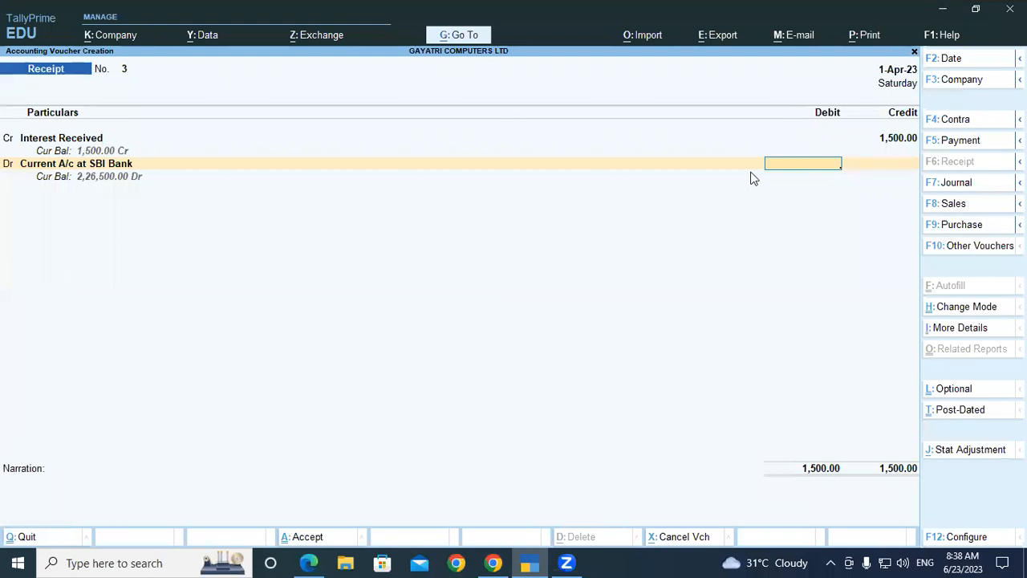
pyautogui.press('BackSpace')
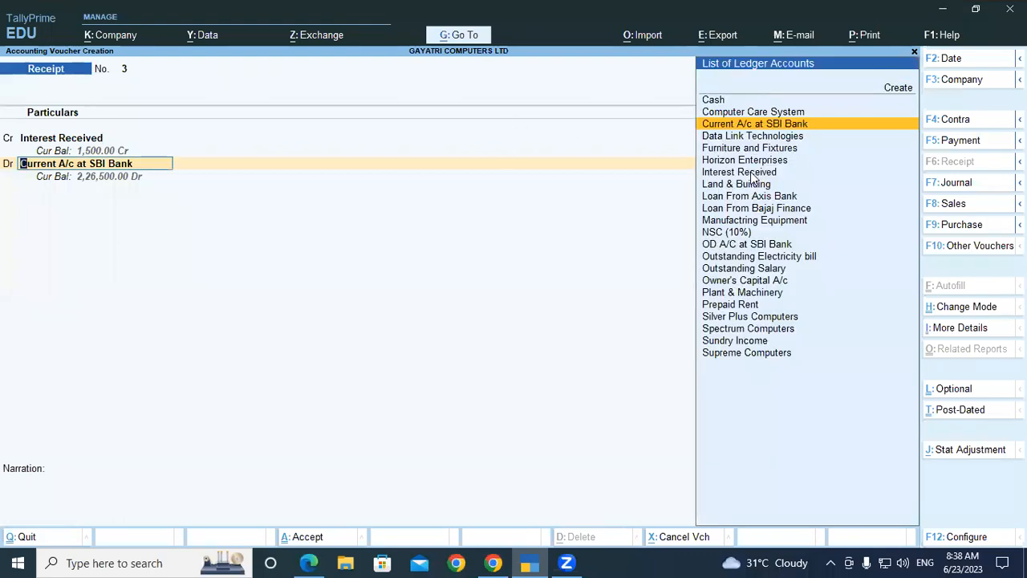
# - Keep Current A/c at SBI Bank as the debit ledger, accept its bank allocation and save the receipt voucher
pyautogui.press('Return')
pyautogui.press('Return')
pyautogui.press('Return')
pyautogui.press('Return')
pyautogui.press('Return')
pyautogui.press('Return')
pyautogui.press('Return')
pyautogui.press('Return')
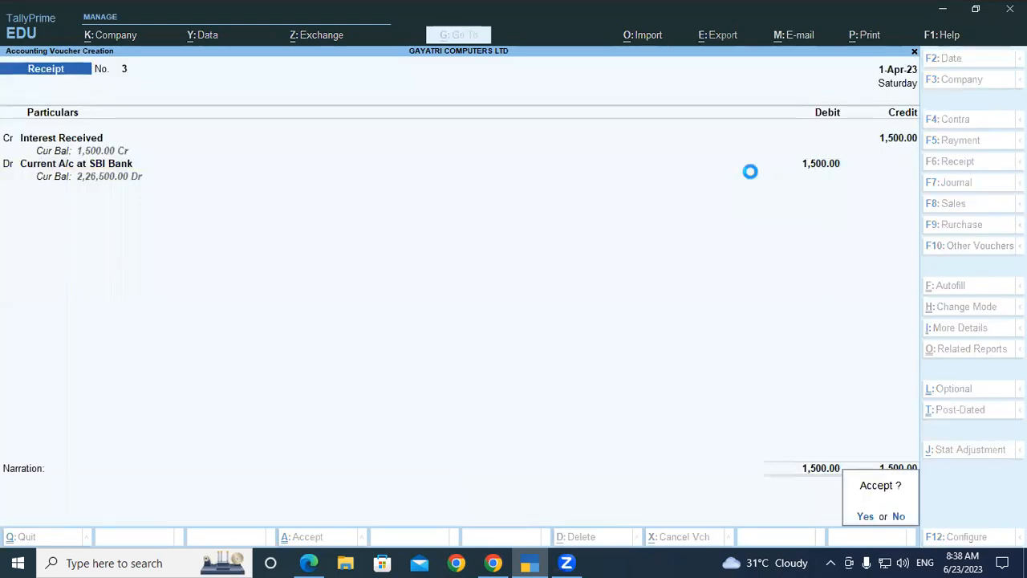
pyautogui.press('Return')
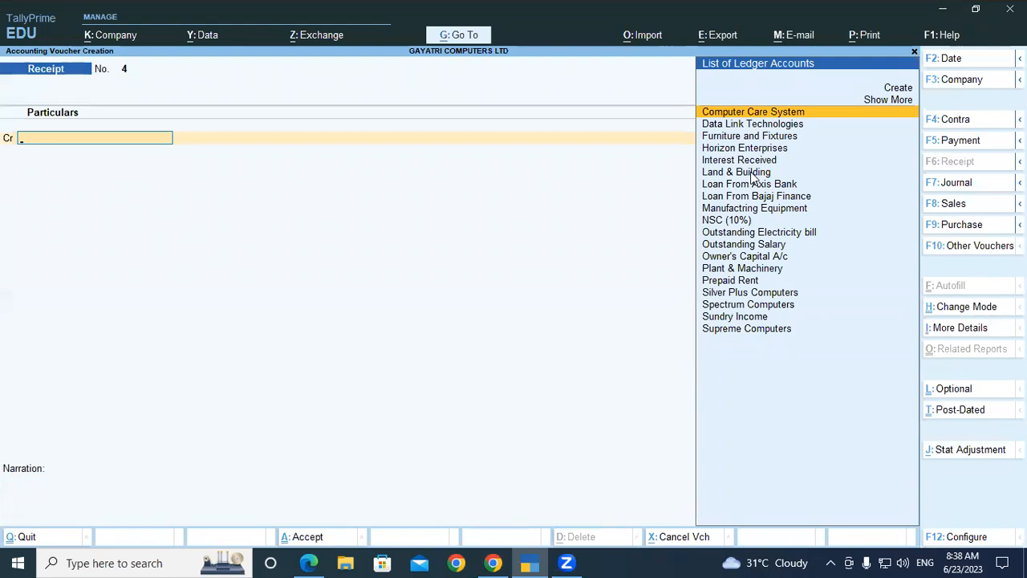
# - Quit voucher entry and view the balance sheet for the effect of the interest receipt
pyautogui.press('Escape')
pyautogui.press('Return')
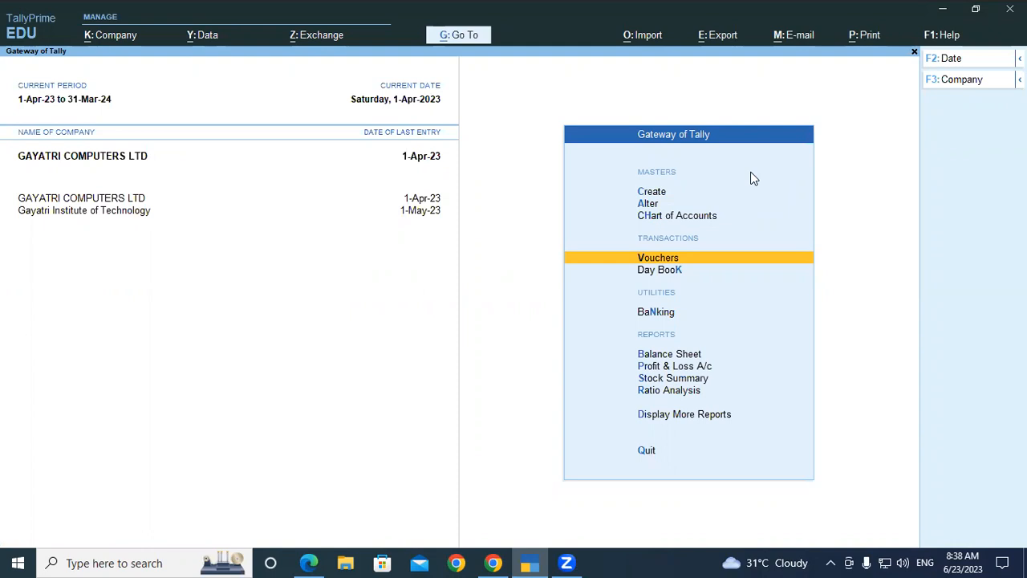
pyautogui.press('b')
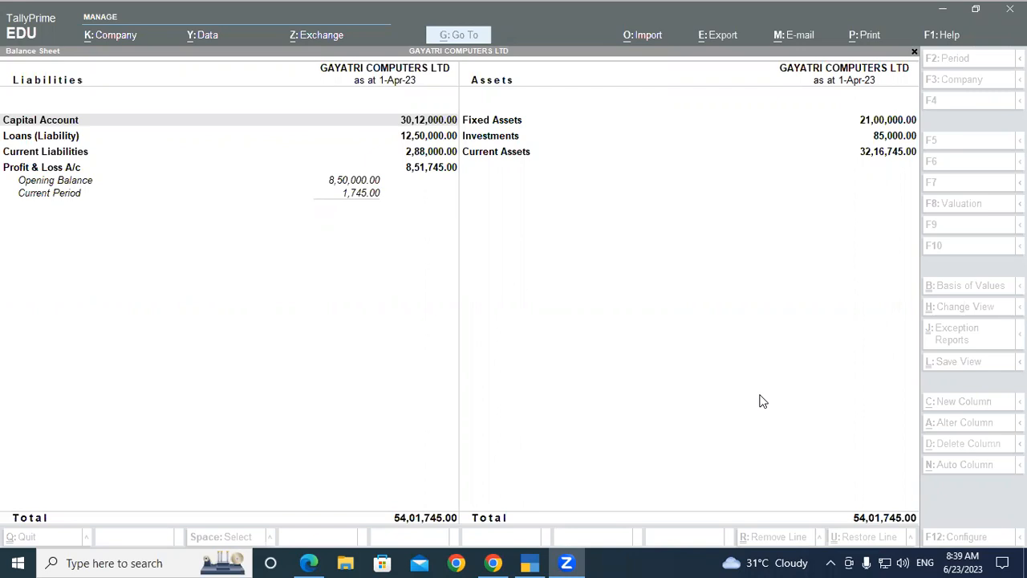
# - Read the Supreme Computers bill settlement example in the course PDF and return to TallyPrime
pyautogui.click(309, 563)
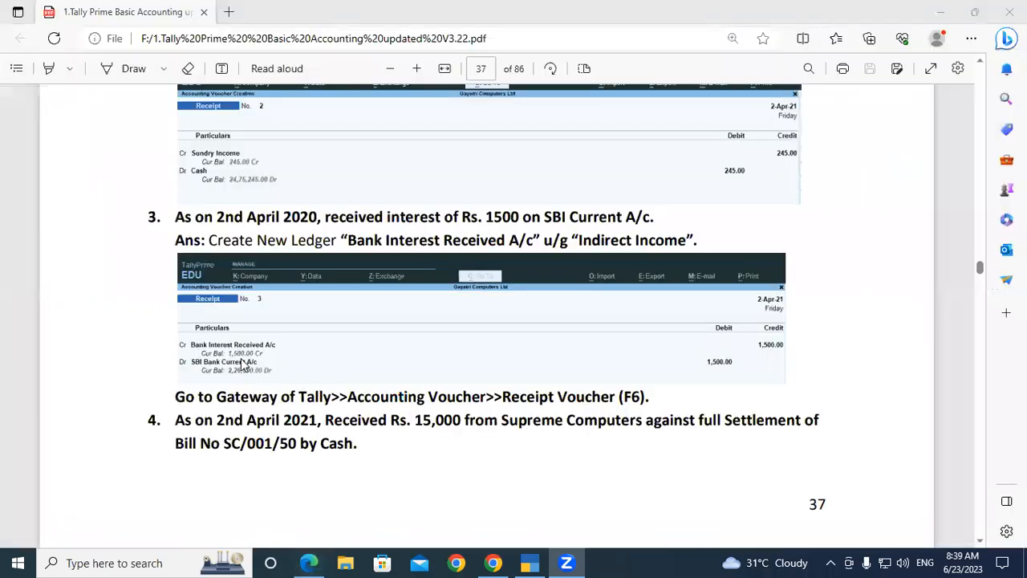
pyautogui.scroll(-1, 255, 382)
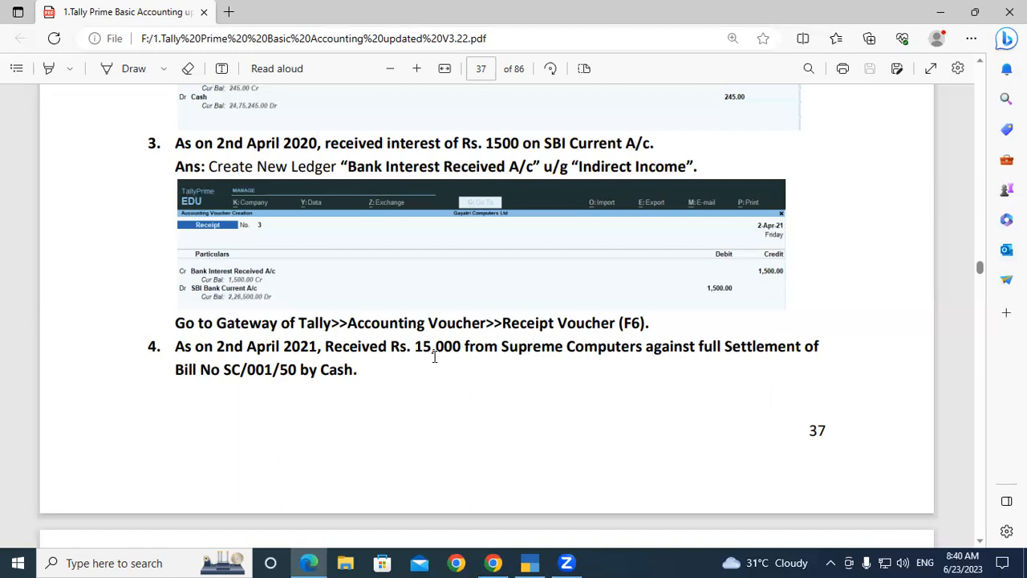
pyautogui.click(523, 562)
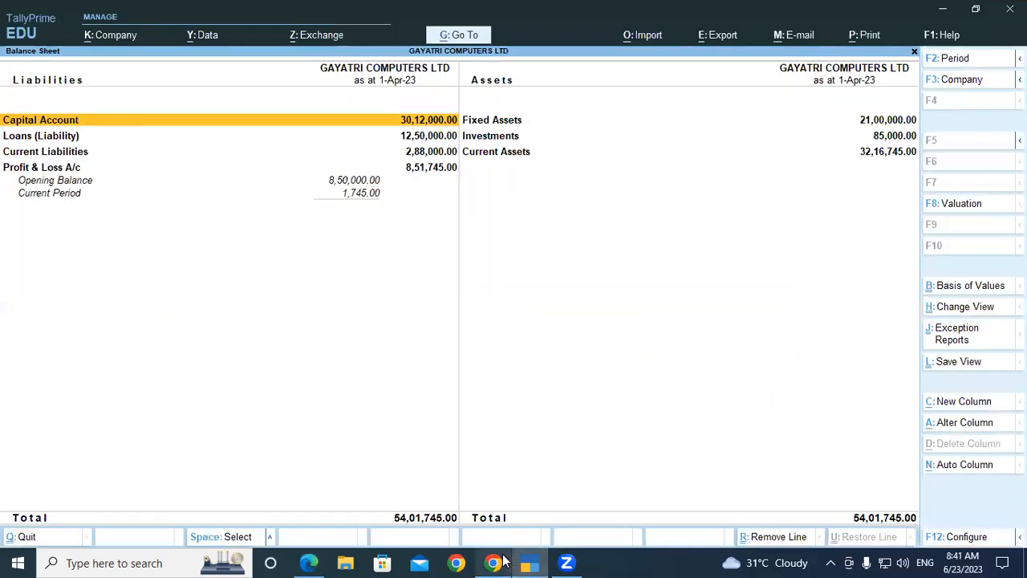
# - Leave the balance sheet, start a new receipt voucher and choose Supreme Computers as the credit ledger
pyautogui.press('Escape')
pyautogui.press('Escape')
pyautogui.press('n')
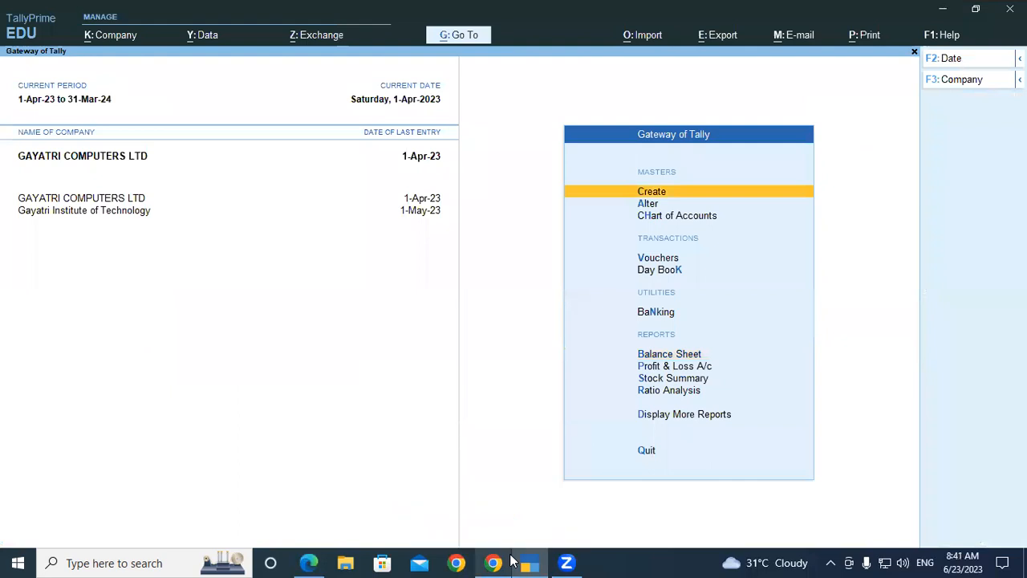
pyautogui.press('v')
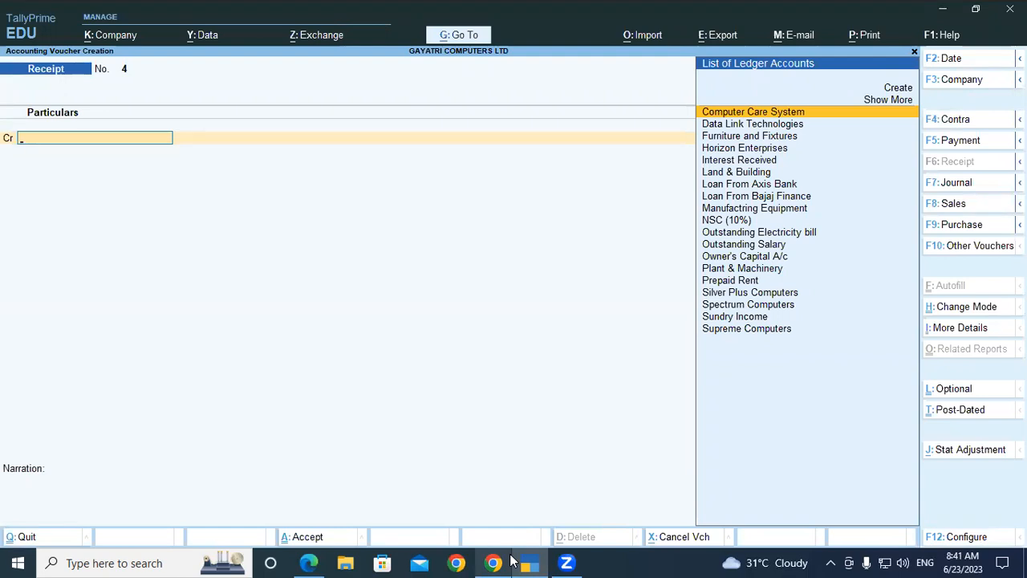
pyautogui.write('Sup')
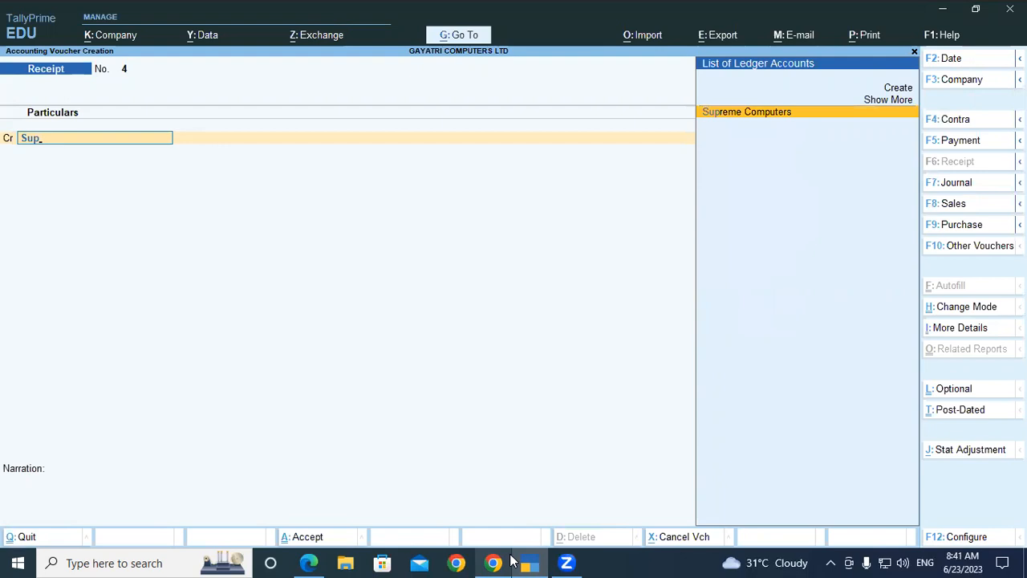
pyautogui.press('Return')
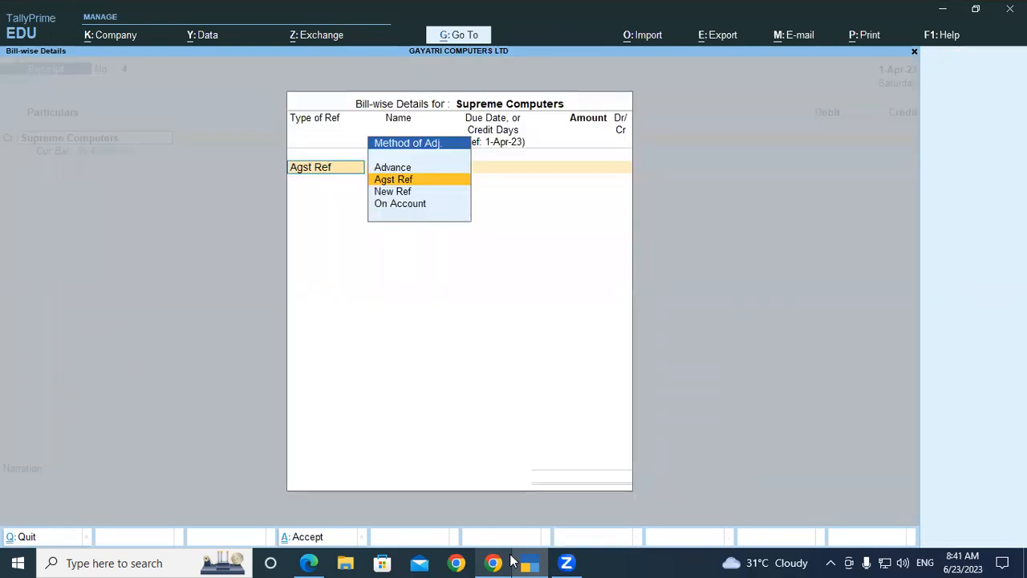
# - Check the pending bills of Supreme Computers under Agst Ref, quit the bill-wise details and review the voucher configuration
pyautogui.press('Return')
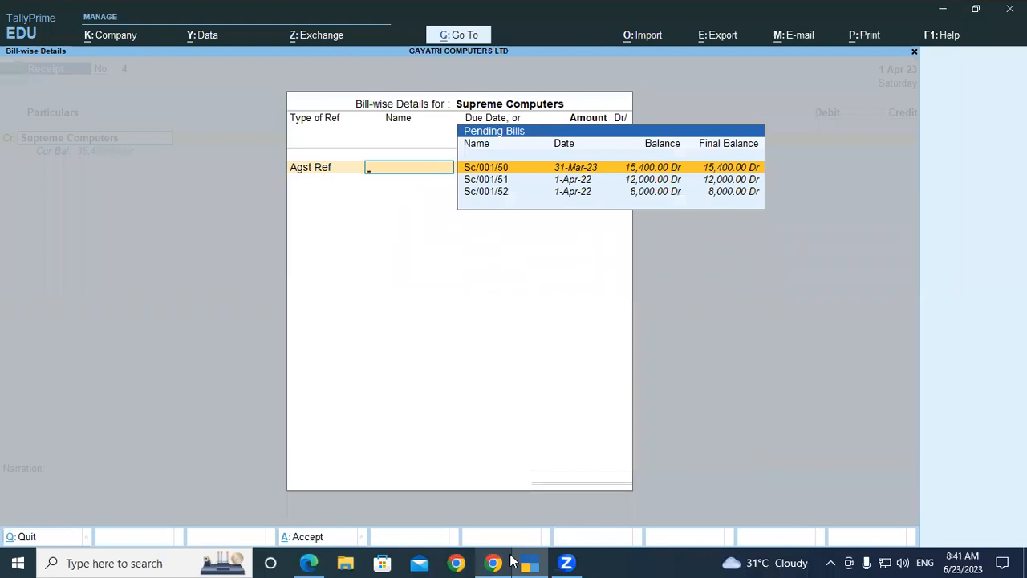
pyautogui.press('Escape')
pyautogui.press('y')
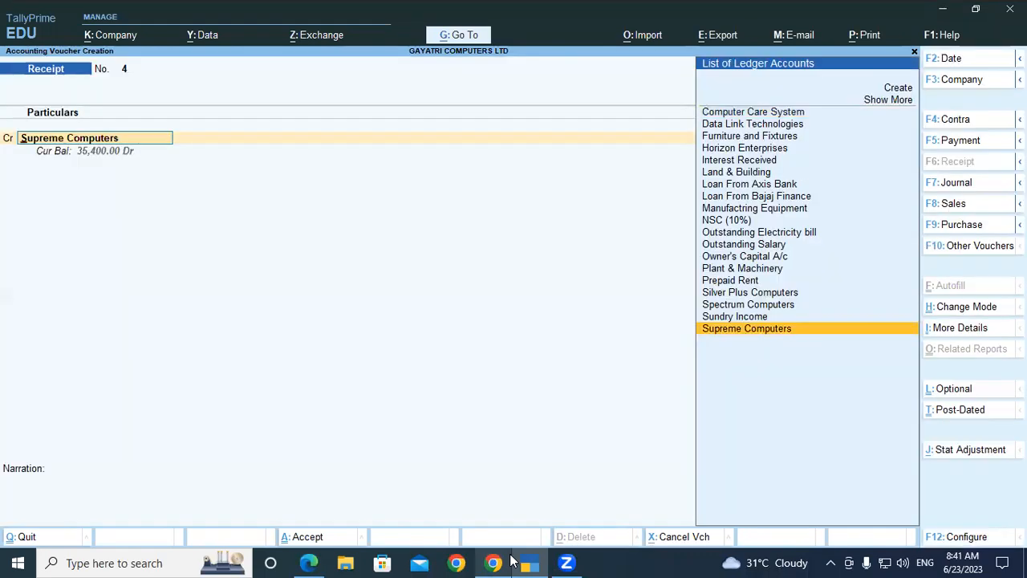
pyautogui.press('F12')
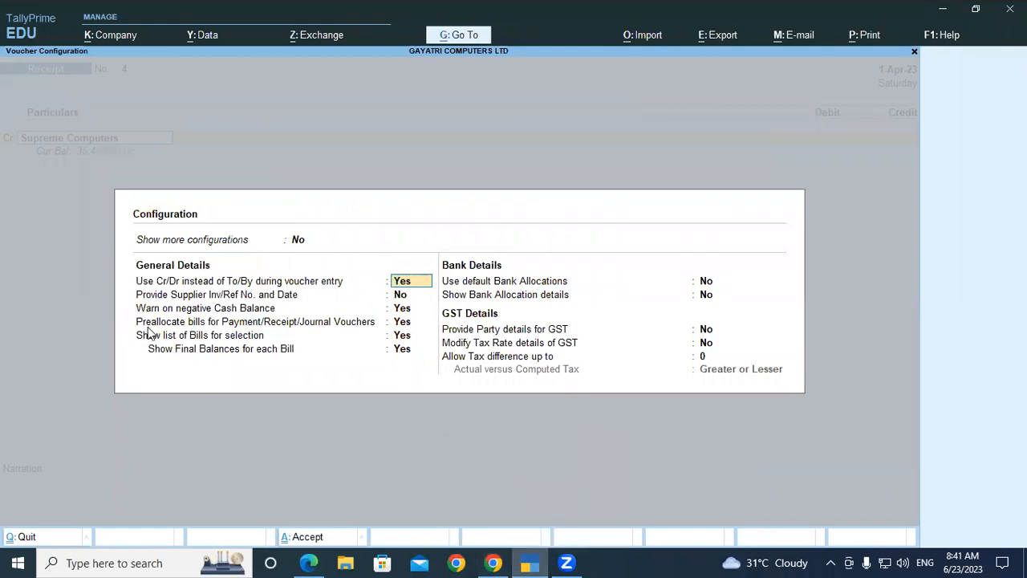
pyautogui.hotkey('ctrl', 'a')
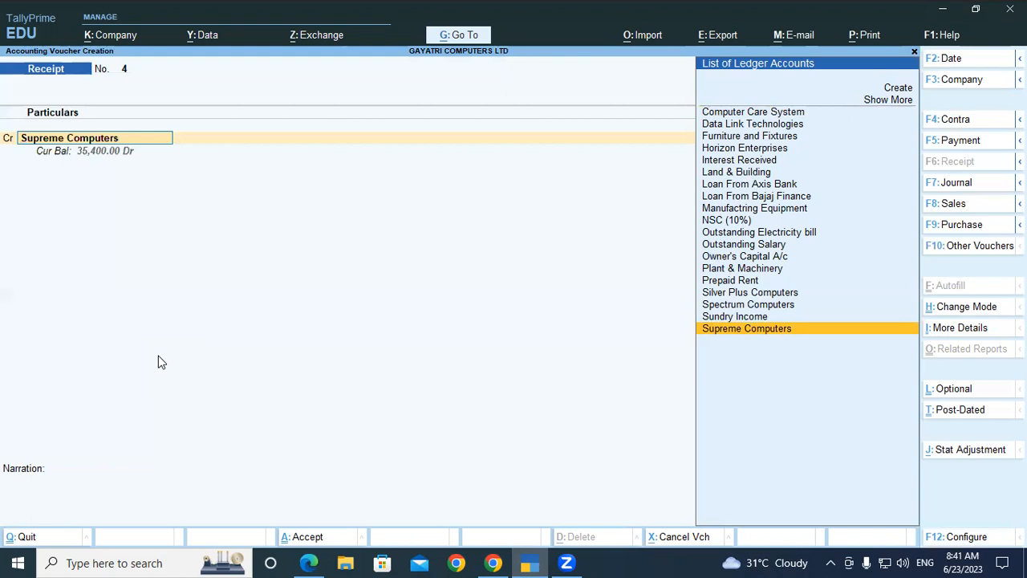
# - Set Preallocate bills for Payment/Receipt/Journal Vouchers to No and accept Supreme Computers again as the credit ledger
pyautogui.press('F12')
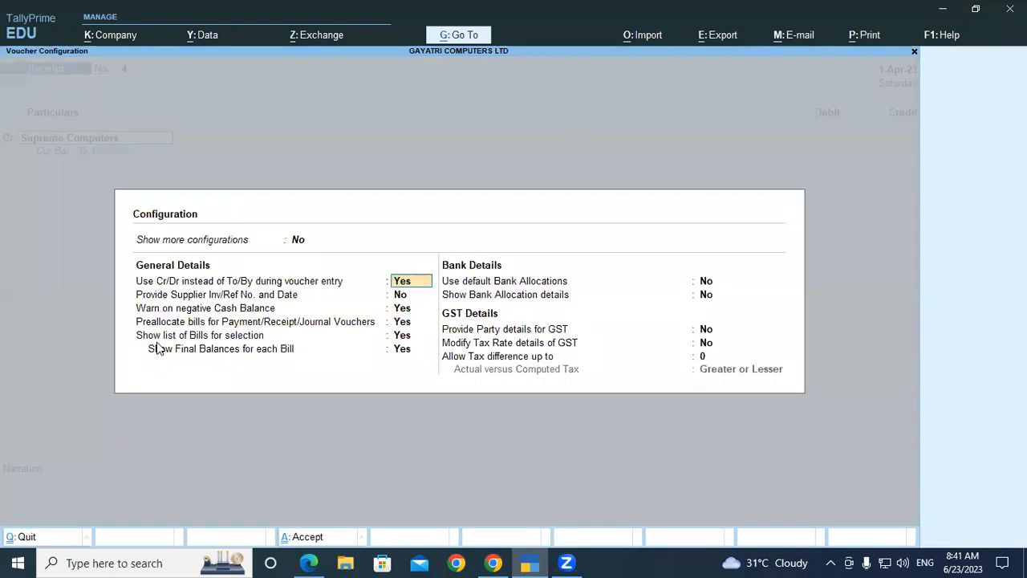
pyautogui.click(411, 324)
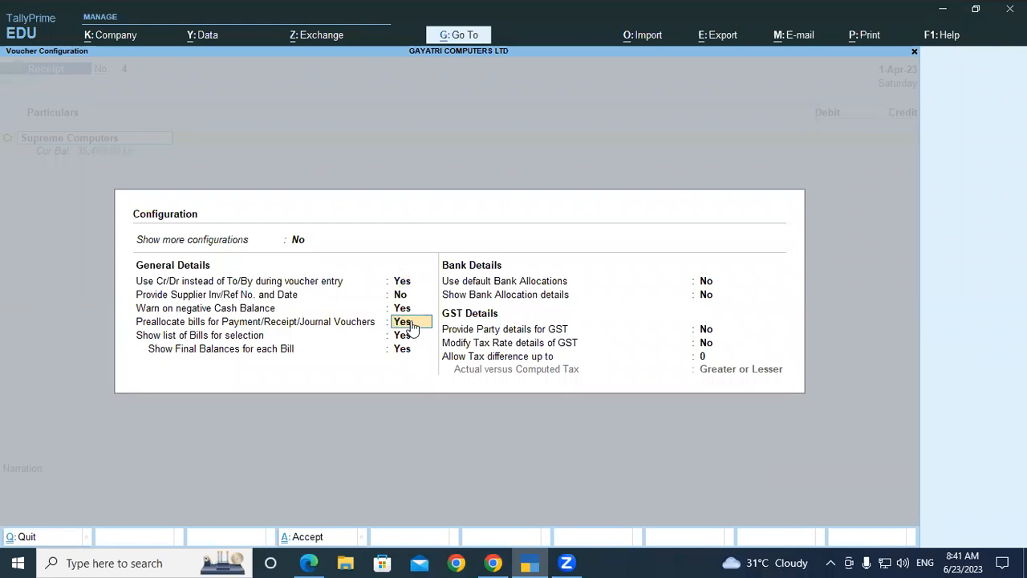
pyautogui.write('n')
pyautogui.press('Return')
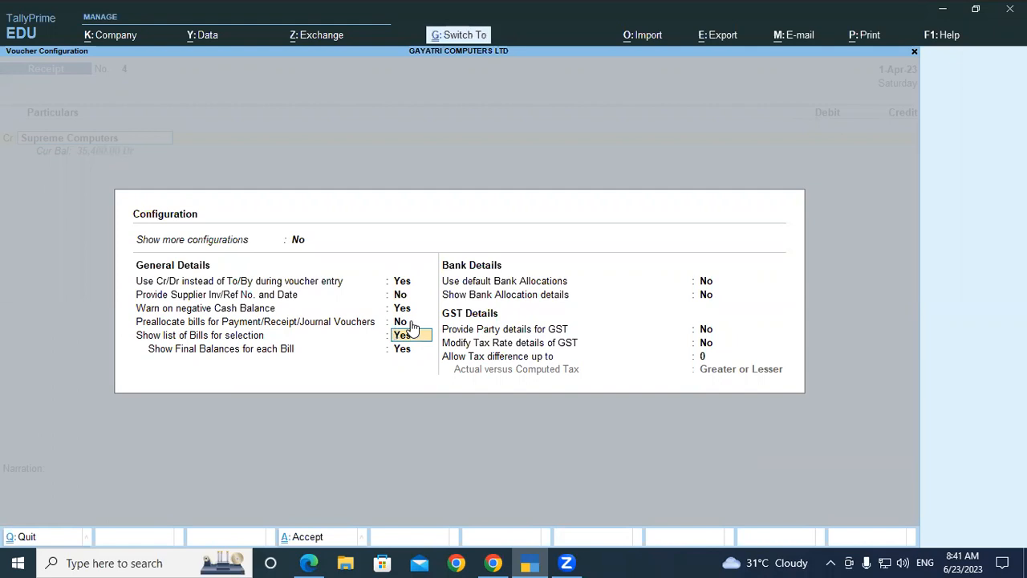
pyautogui.hotkey('ctrl', 'a')
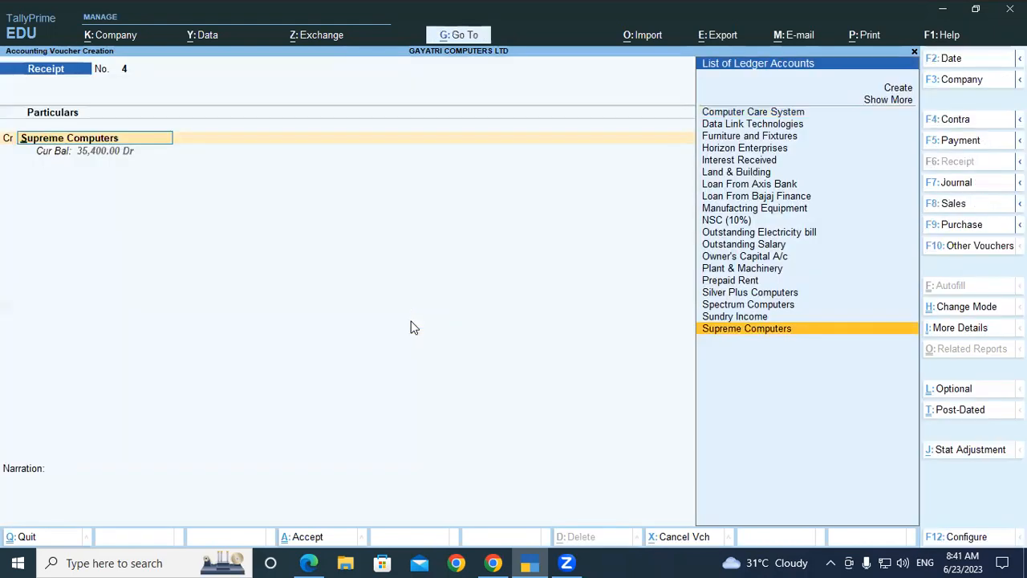
pyautogui.press('Return')
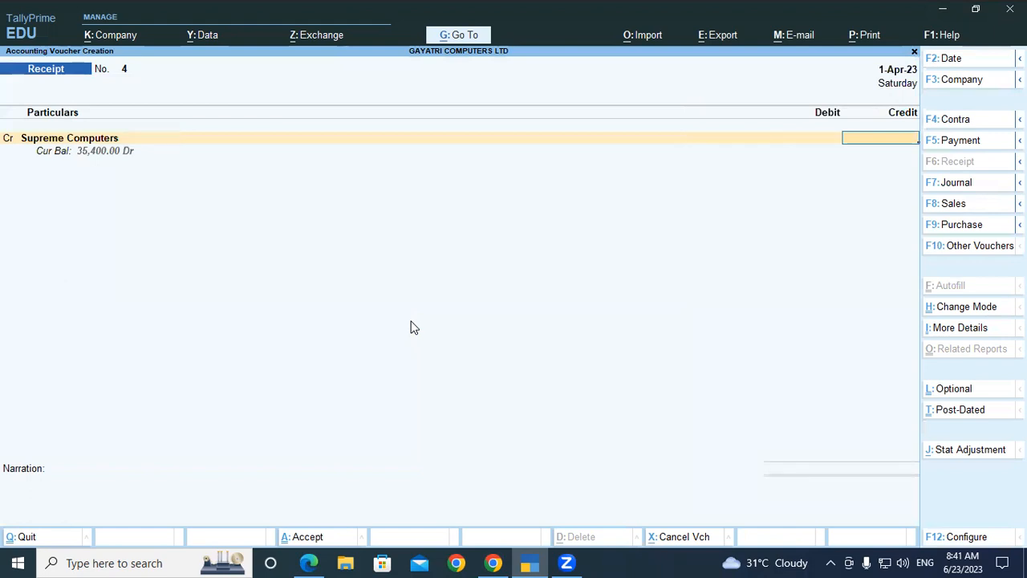
# - Set Preallocate bills for Payment/Receipt/Journal Vouchers back to Yes in the voucher configuration
pyautogui.press('F12')
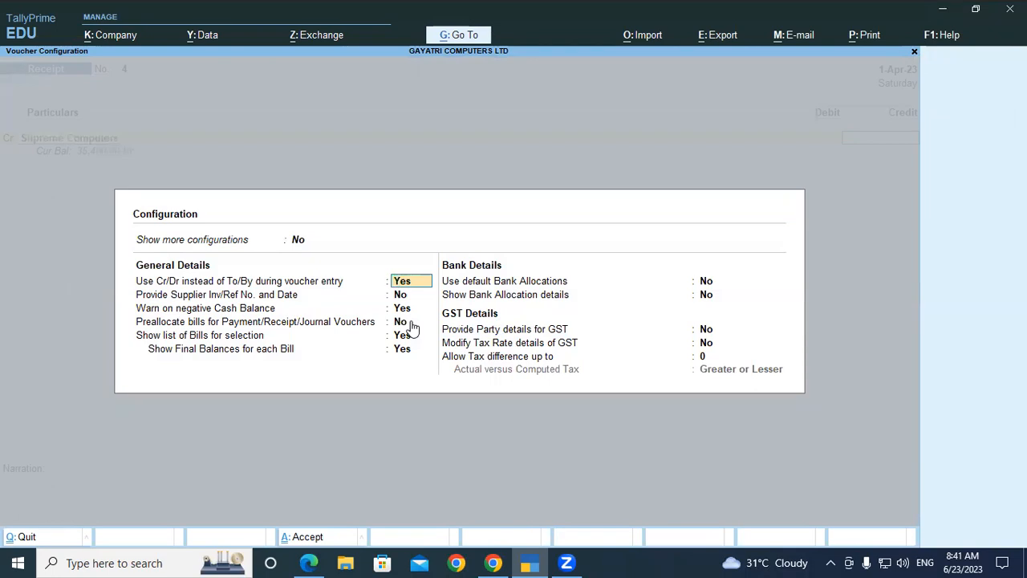
pyautogui.press('Down')
pyautogui.press('Down')
pyautogui.press('Down')
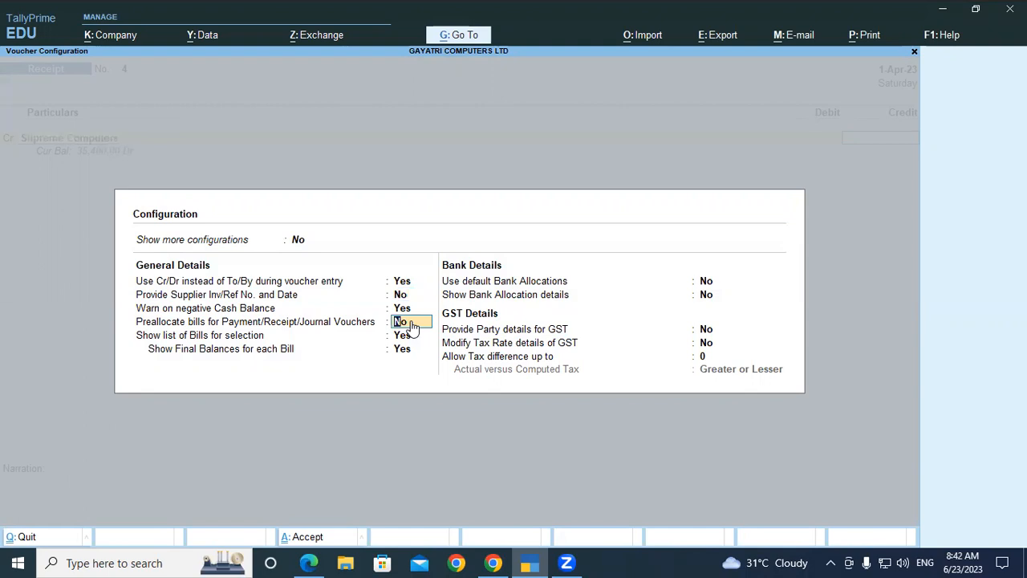
pyautogui.write('y')
pyautogui.hotkey('ctrl', 'a')
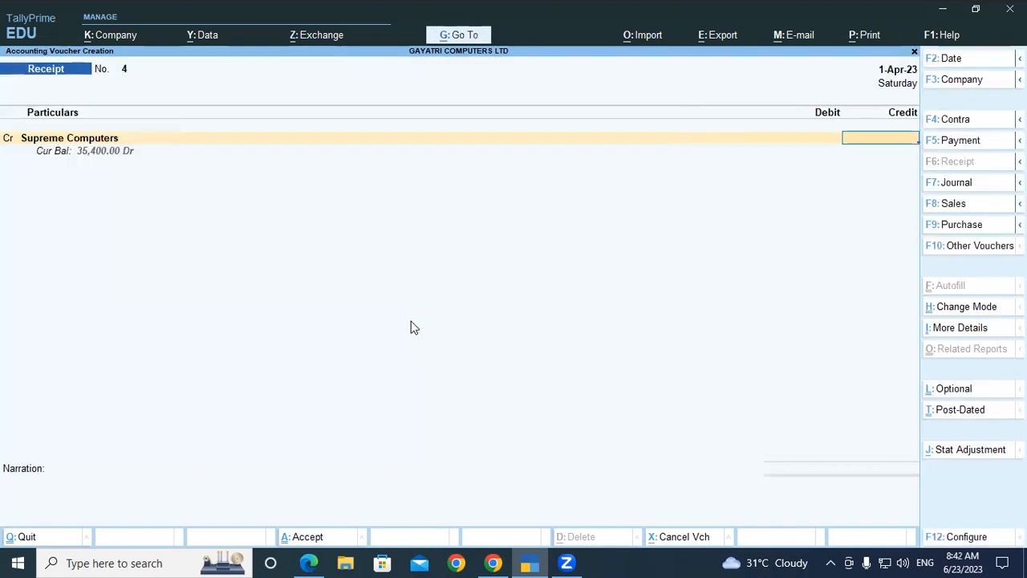
# - Reopen Supreme Computers' bill-wise details, check the PDF example and allocate 15,400.00 as Agst Ref to bill Sc/001/50
pyautogui.click(91, 141)
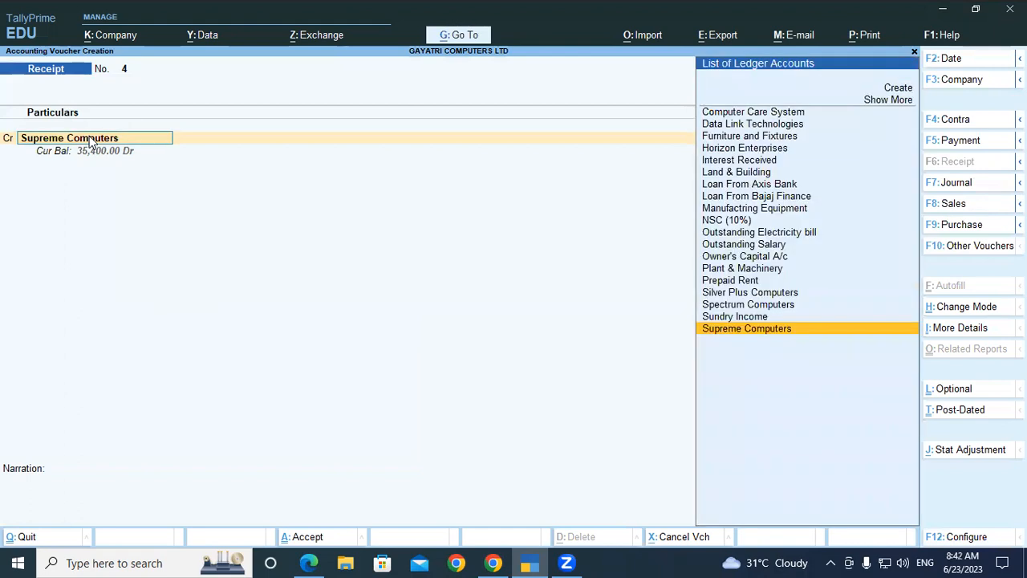
pyautogui.press('Return')
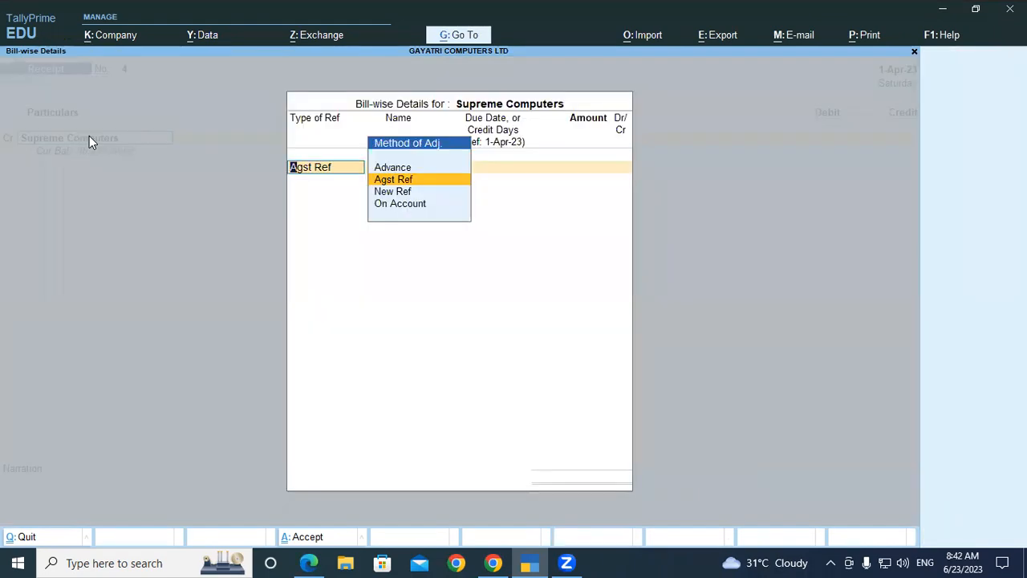
pyautogui.press('Return')
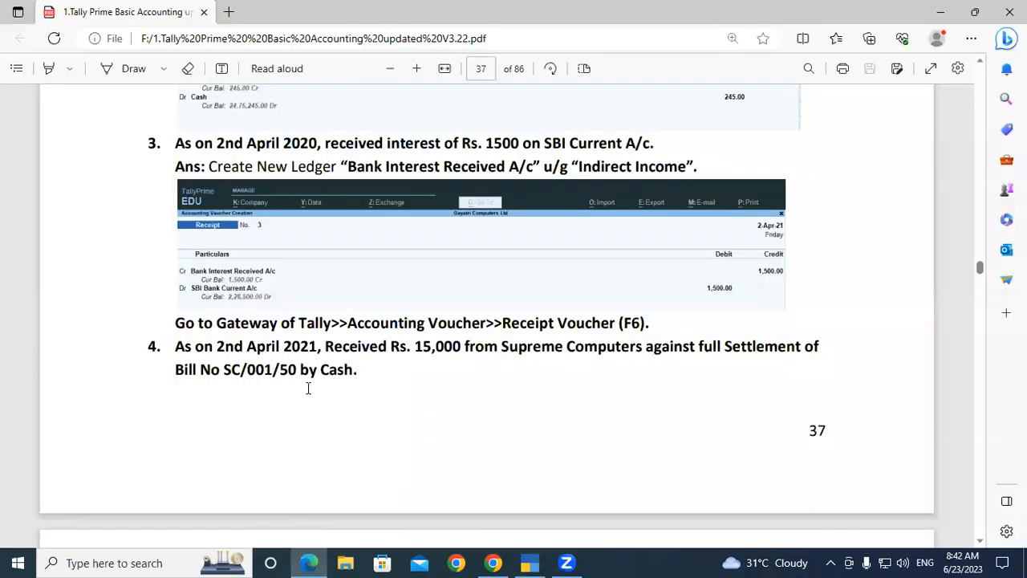
pyautogui.click(530, 562)
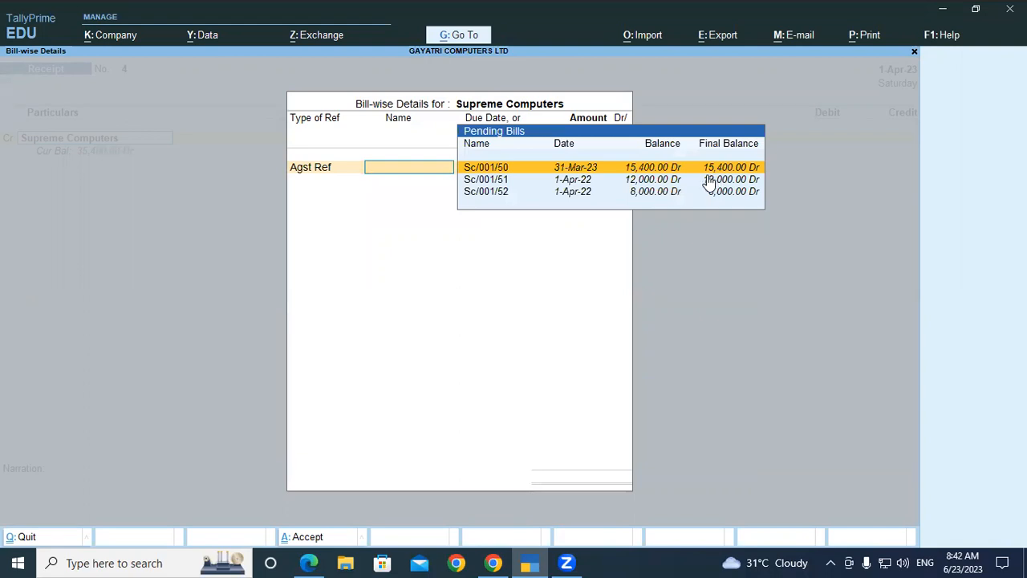
pyautogui.press('Return')
pyautogui.press('Return')
pyautogui.press('Return')
pyautogui.press('Return')
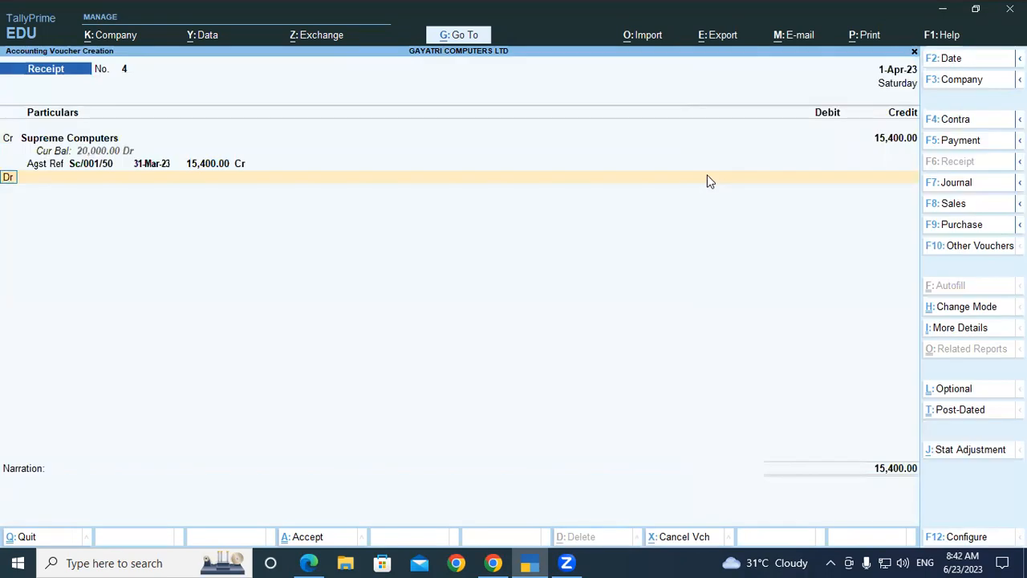
# - Add Cash as the debit ledger of the receipt with an amount of 15,000.00
pyautogui.press('Return')
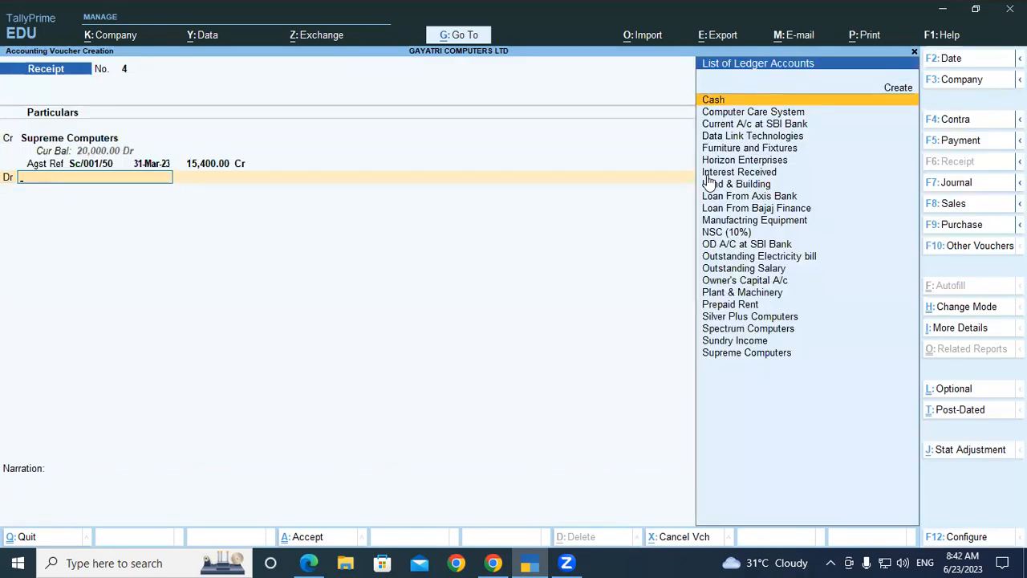
pyautogui.write('cash')
pyautogui.press('Return')
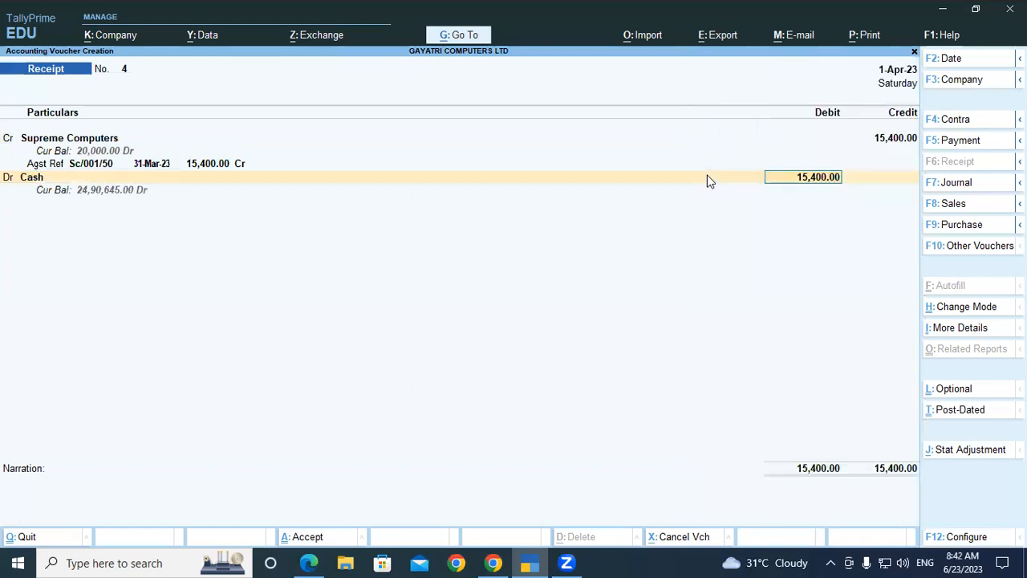
pyautogui.write('15,0')
pyautogui.write('0')
pyautogui.write('0')
pyautogui.press('Return')
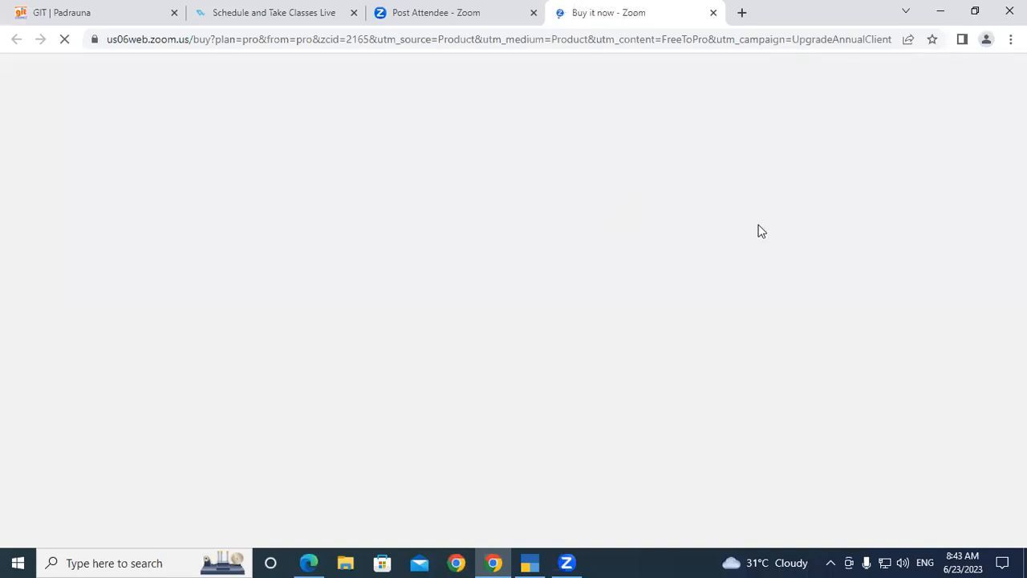
# - Leave the Zoom purchase page in the browser and switch back to the TallyPrime receipt voucher
pyautogui.hotkey('ctrl', 'd')
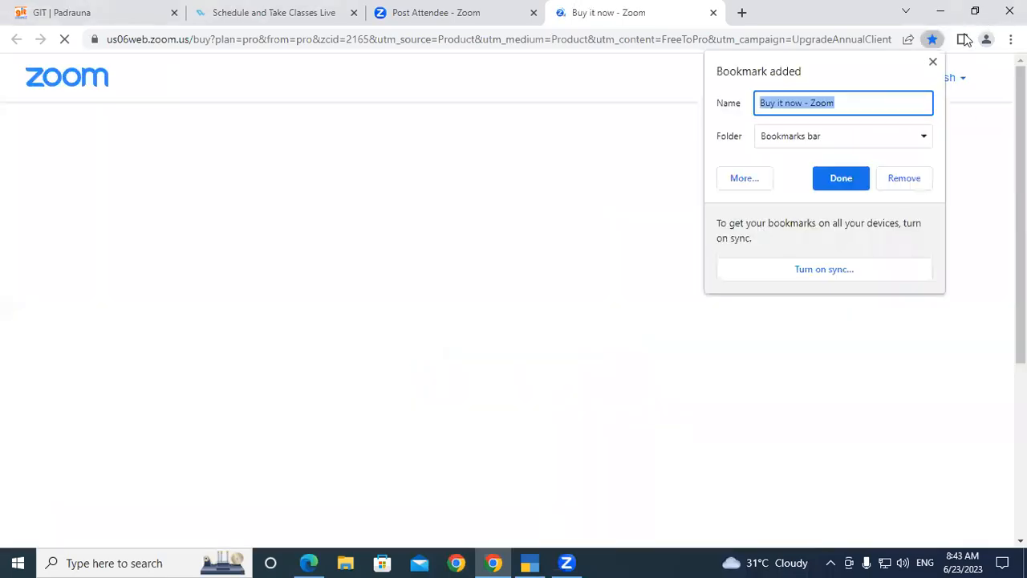
pyautogui.click(937, 64)
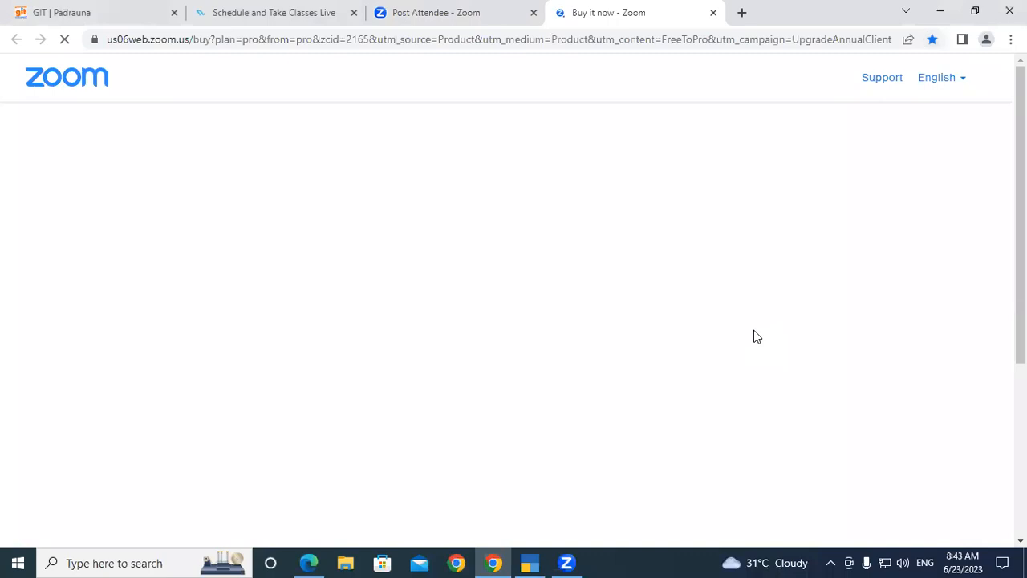
pyautogui.press('super+d')
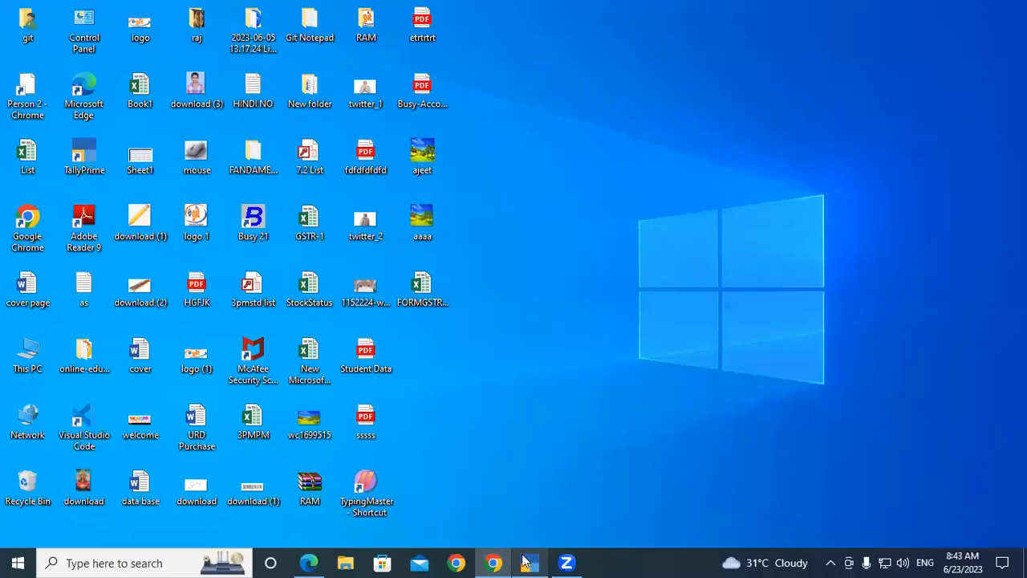
pyautogui.click(523, 562)
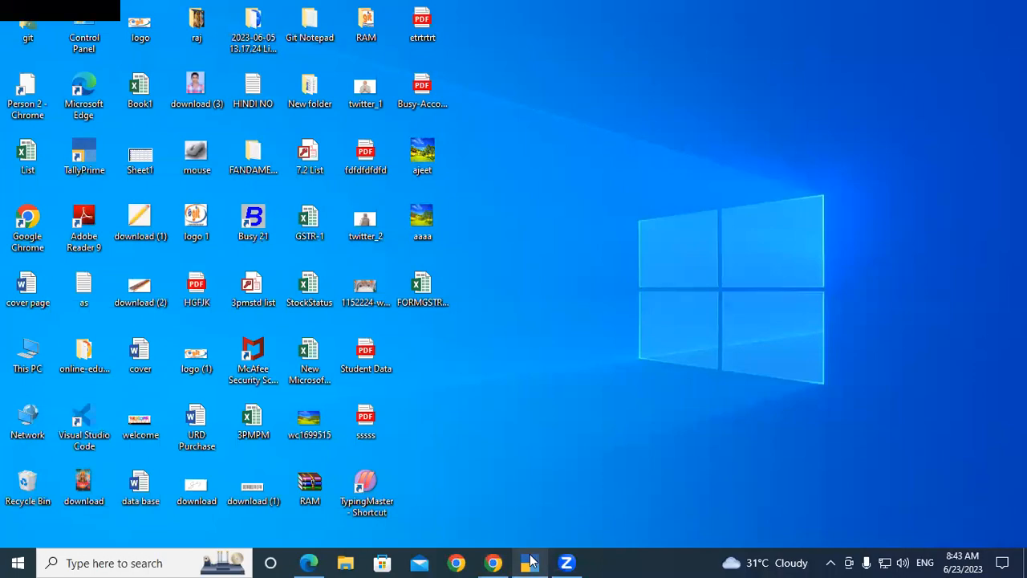
pyautogui.click(531, 561)
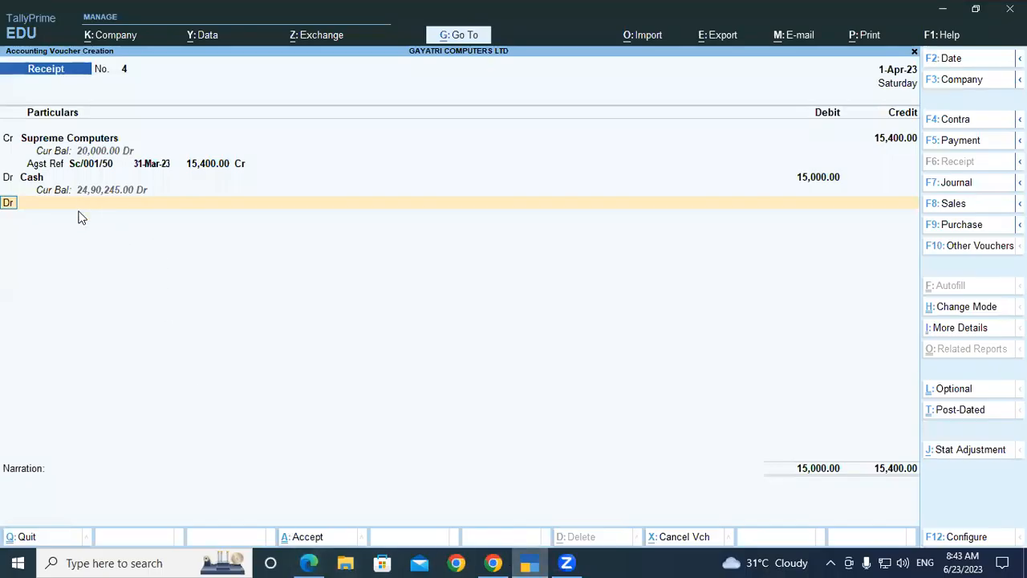
# - Create a ledger named Discount Allow under Indirect Expenses from the receipt's second debit line, with Type of Ledger Not Applicable
pyautogui.press('Return')
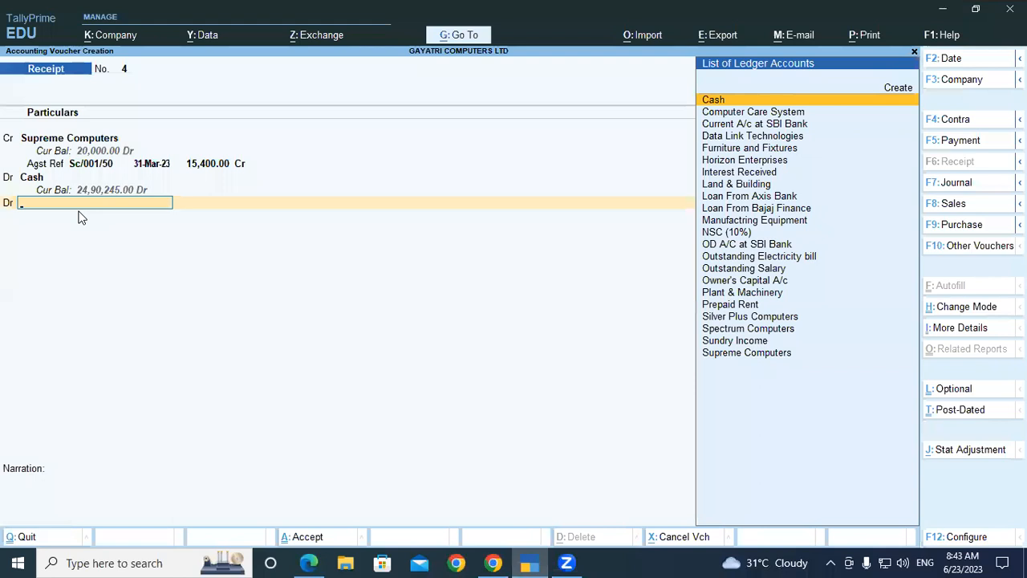
pyautogui.press('alt')
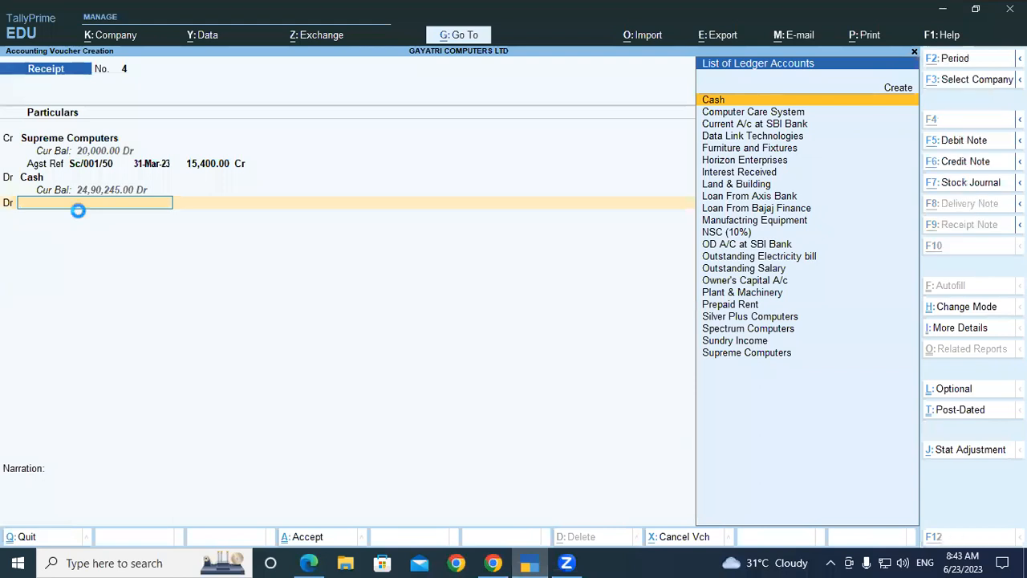
pyautogui.hotkey('alt', 'c')
pyautogui.write('Discount allow')
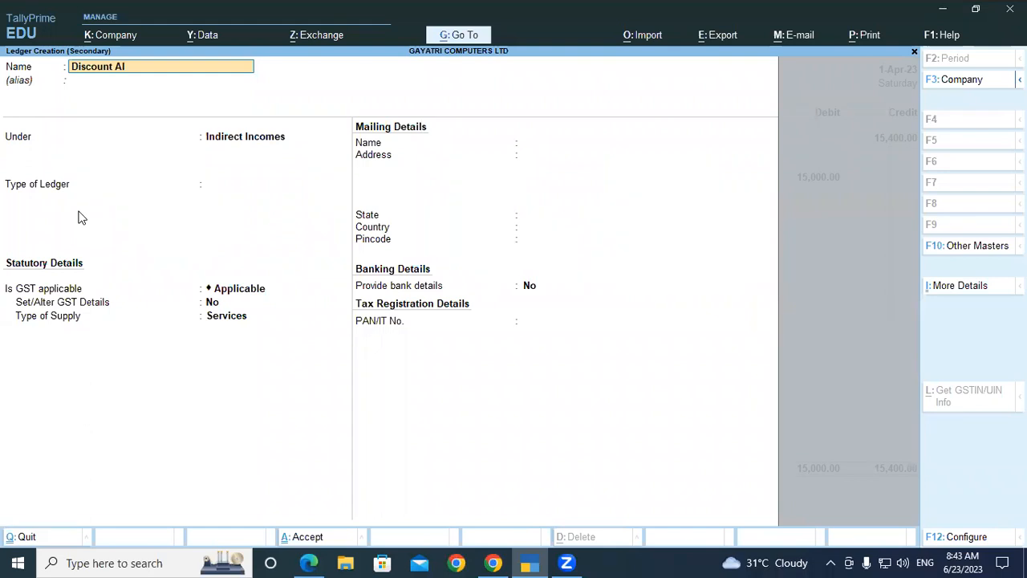
pyautogui.press('Return')
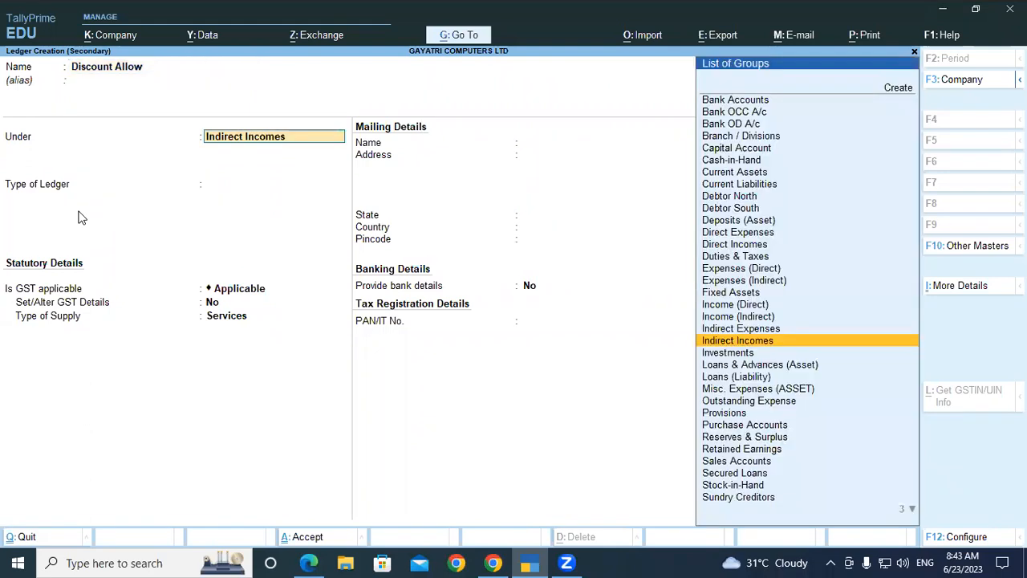
pyautogui.press('Up')
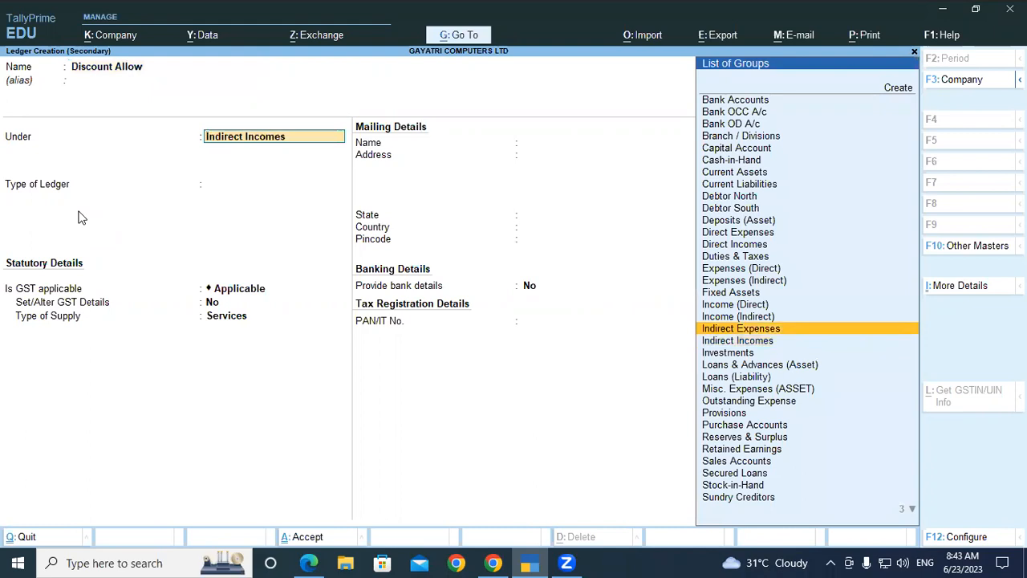
pyautogui.press('Return')
pyautogui.press('Return')
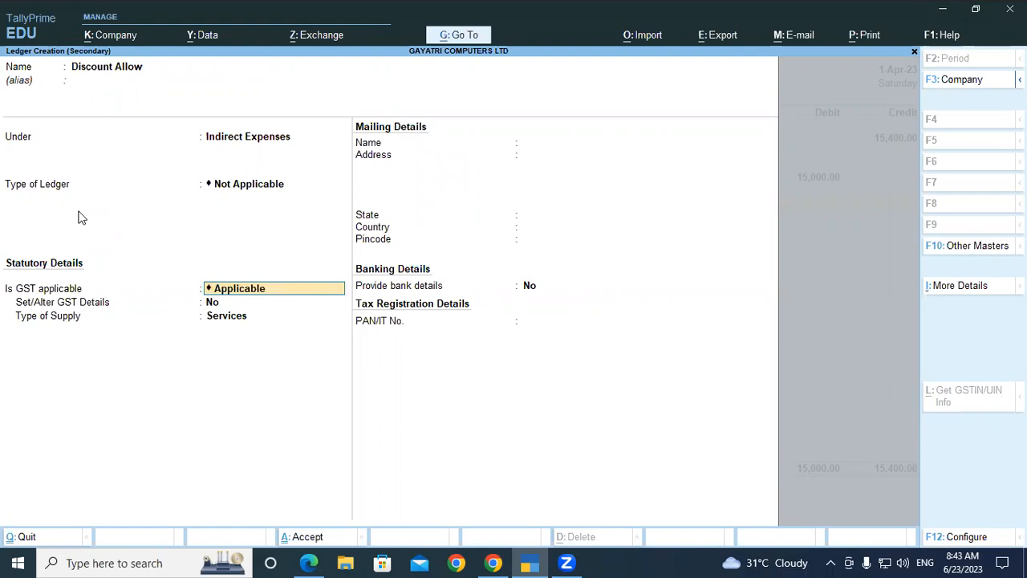
# - Set Is GST applicable to Not Applicable for the Discount Allow ledger
pyautogui.press('BackSpace')
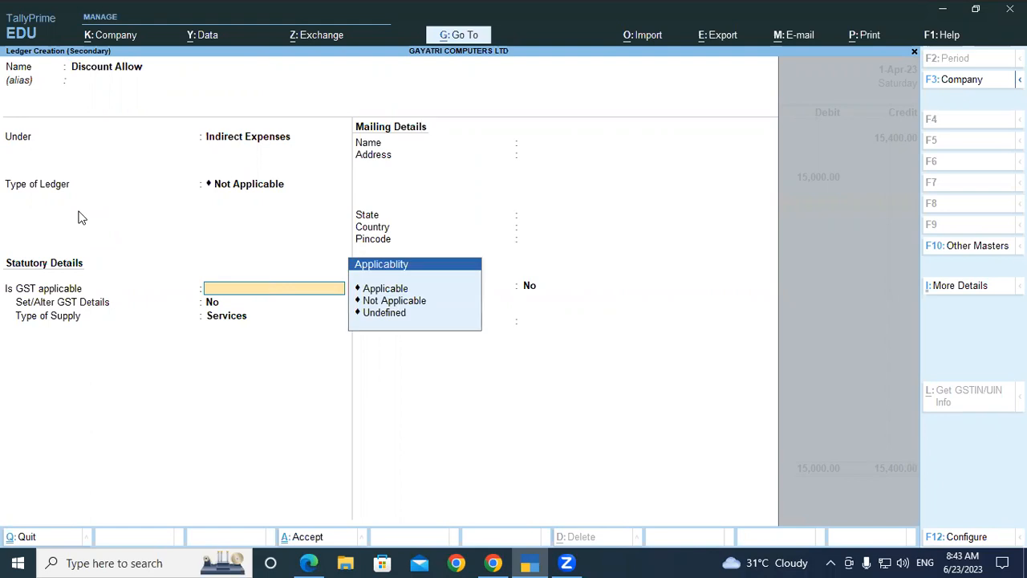
pyautogui.press('Down')
pyautogui.press('Down')
pyautogui.press('Return')
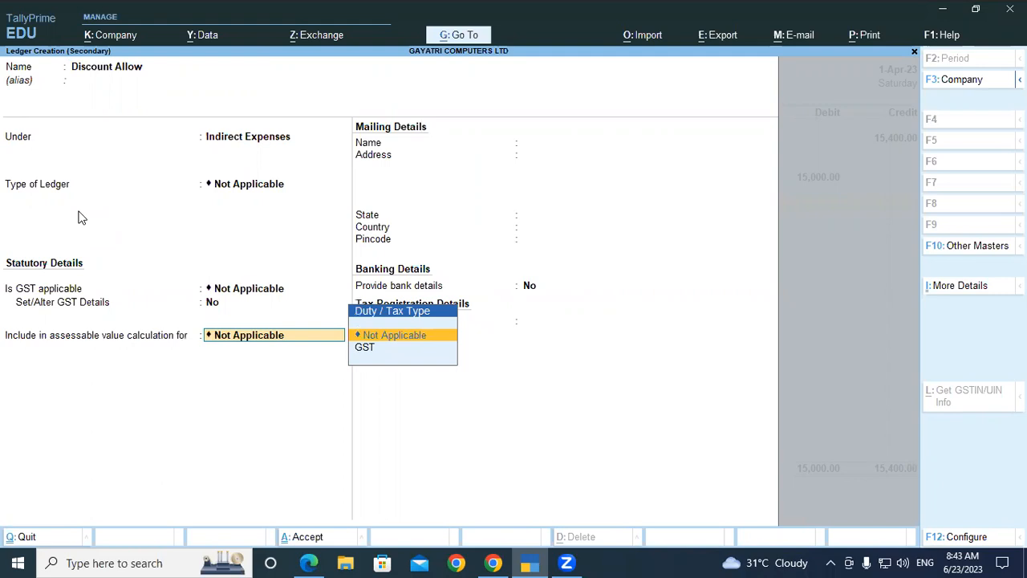
# - Include the ledger in the assessable value calculation for GST, appropriated to Goods and calculated Based on Value
pyautogui.press('Down')
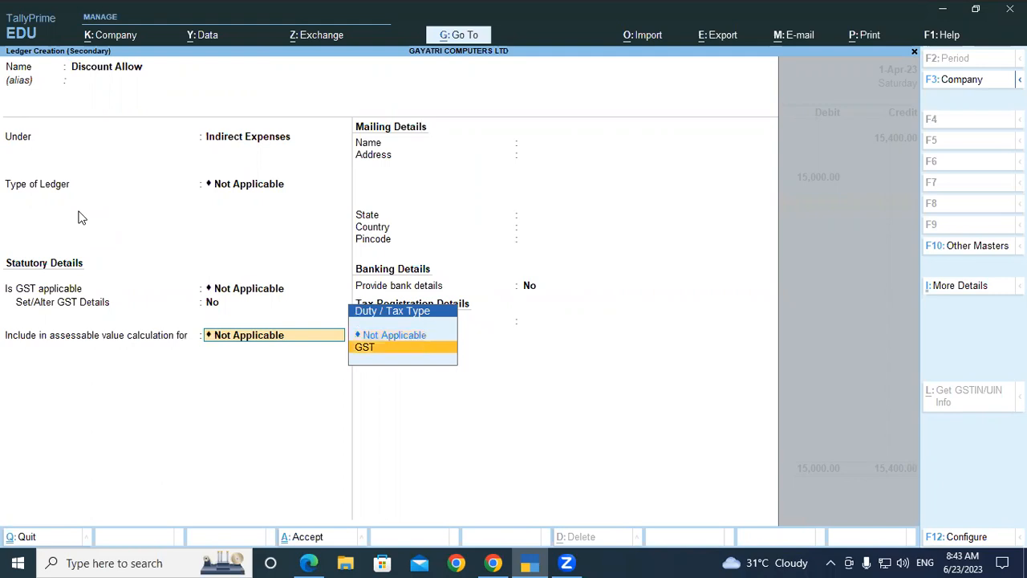
pyautogui.press('Return')
pyautogui.press('Return')
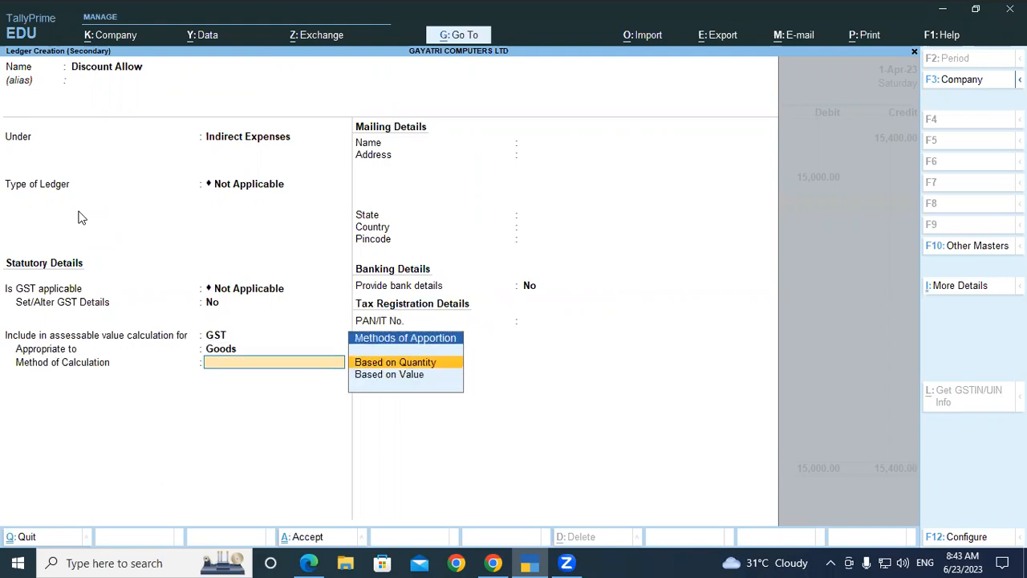
pyautogui.press('Down')
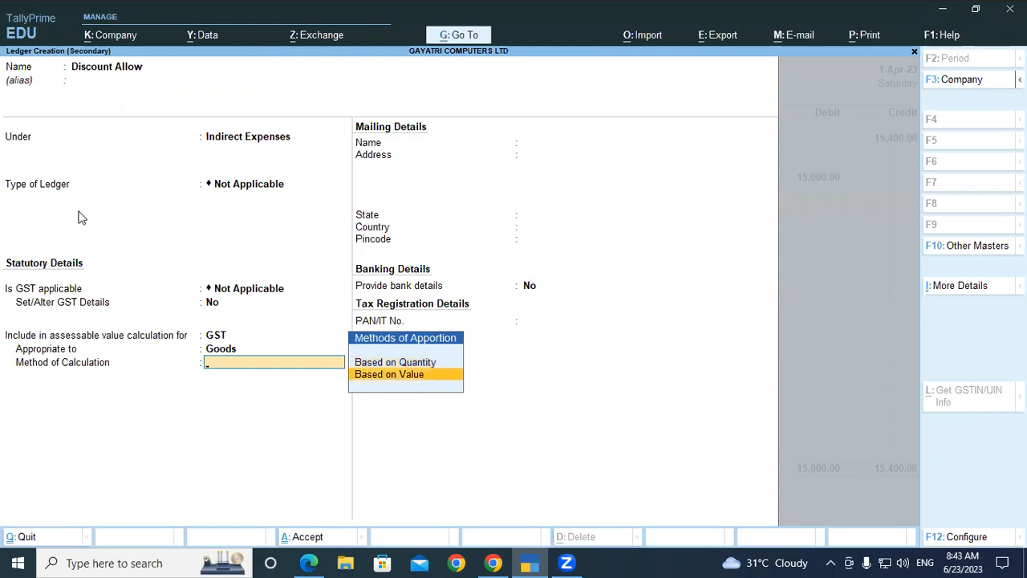
pyautogui.press('Return')
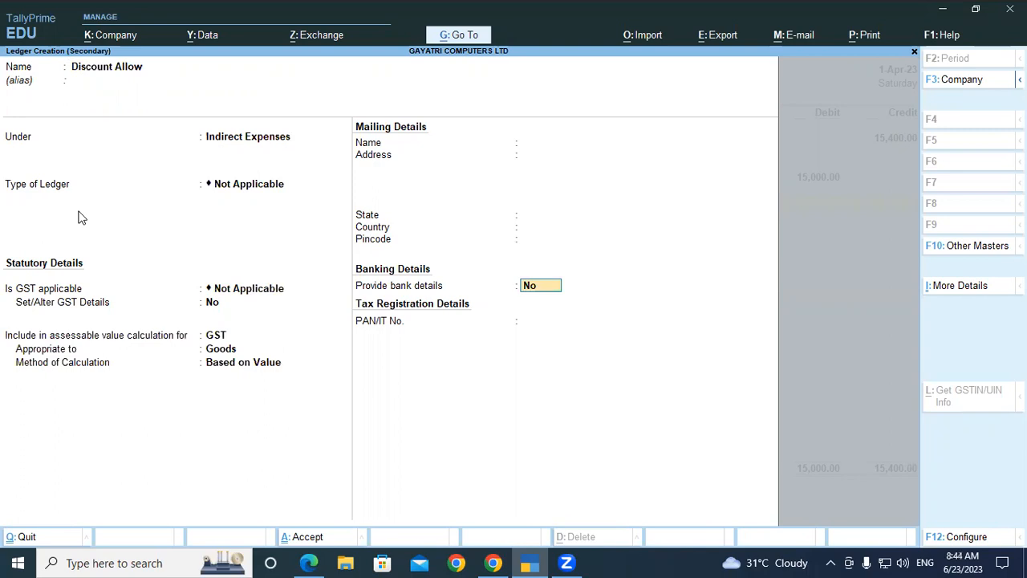
# - Check receipt example 4 in the browser's PDF, then switch back to TallyPrime and review the ledger's assessable value setting
pyautogui.click(311, 563)
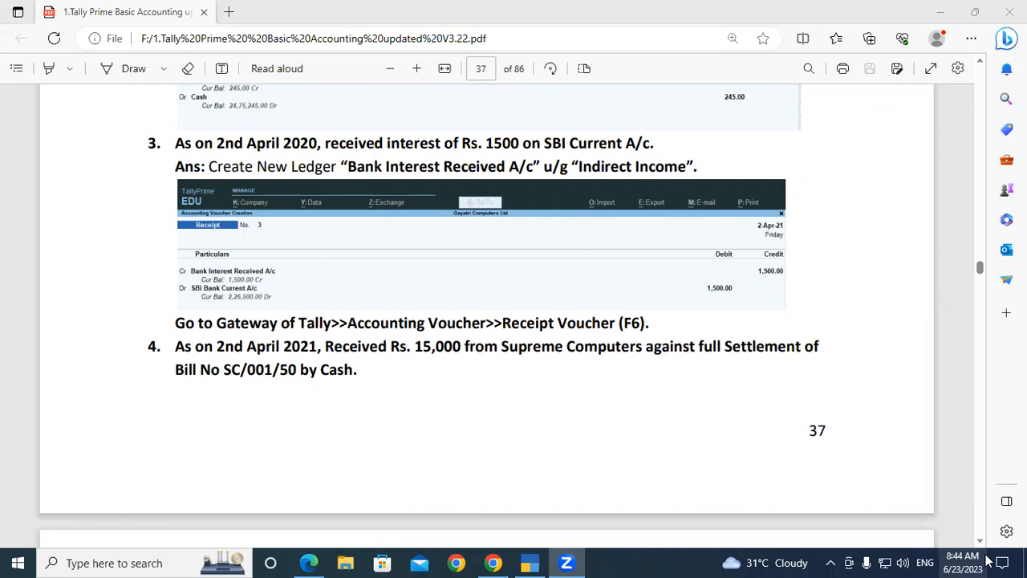
pyautogui.click(529, 562)
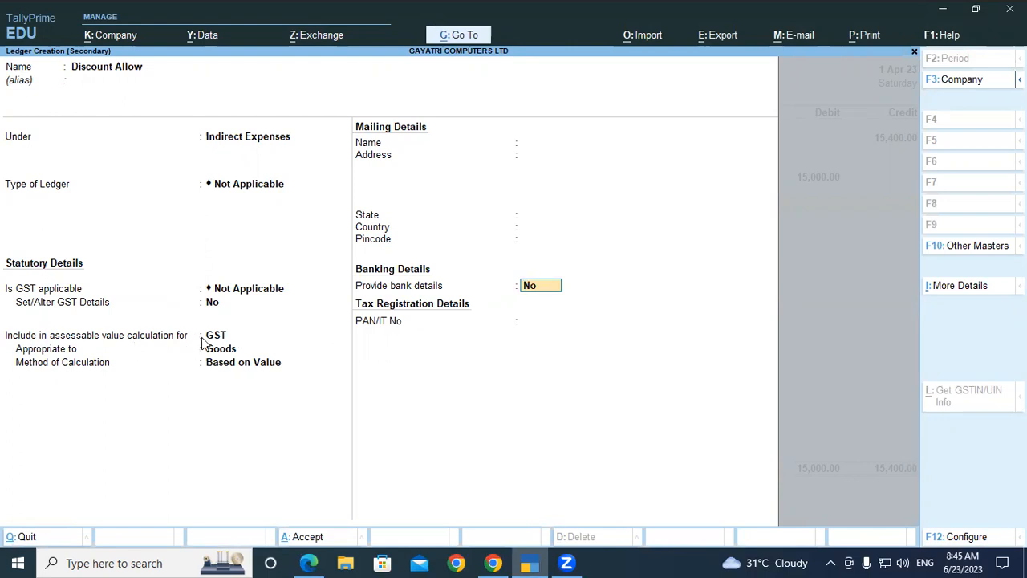
pyautogui.click(230, 340)
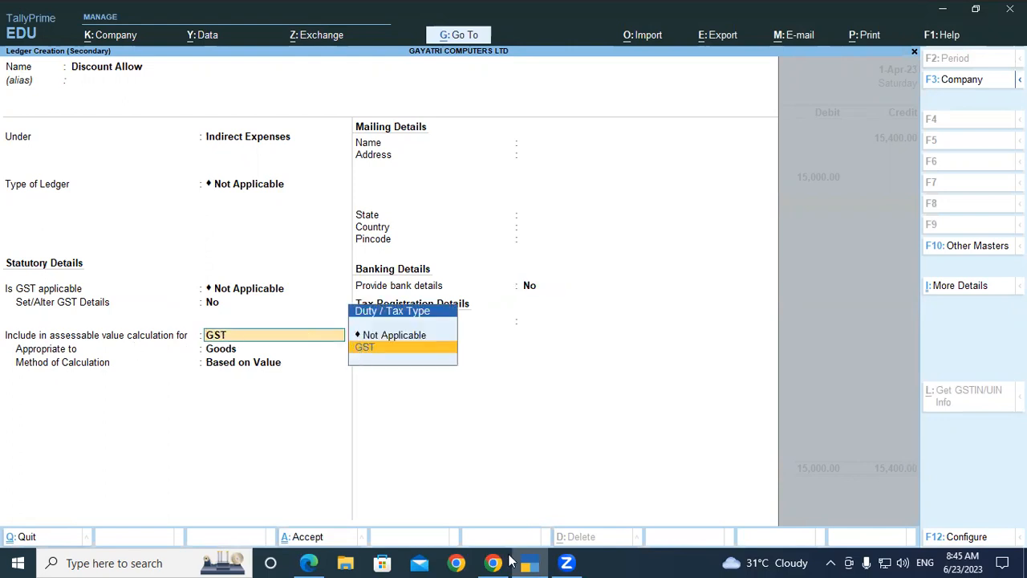
pyautogui.moveTo(511, 561)
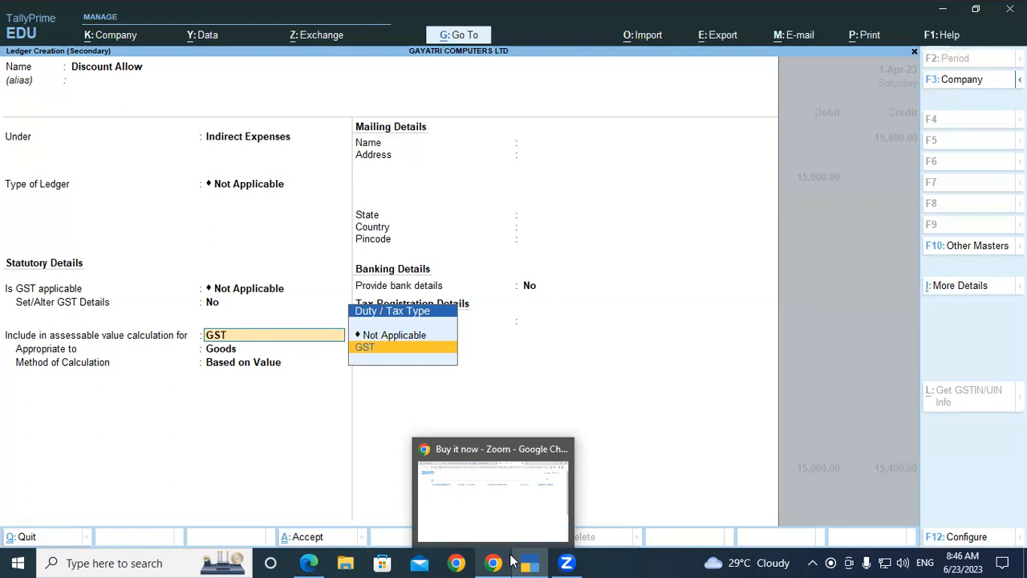
# - Save the Discount Allow ledger and enter it as the receipt's second debit with an amount of 400.00
pyautogui.press('Return')
pyautogui.press('Return')
pyautogui.press('Return')
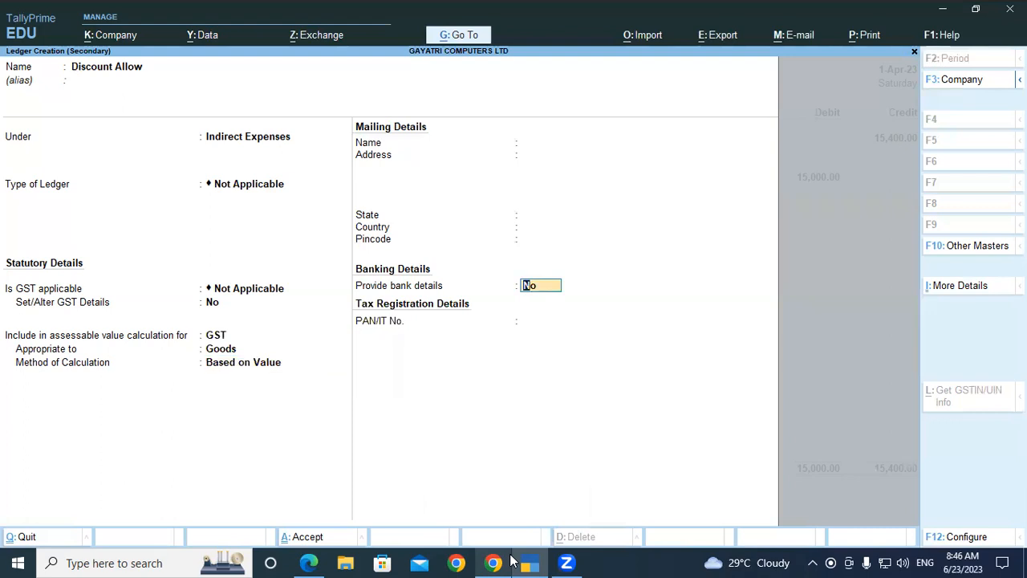
pyautogui.press('Return')
pyautogui.press('Return')
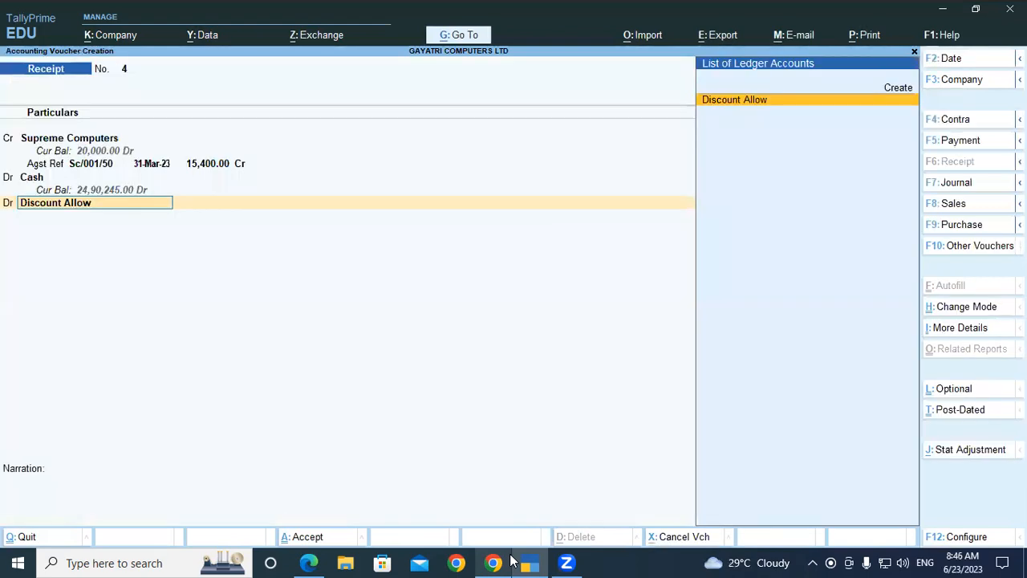
pyautogui.press('Return')
pyautogui.press('Return')
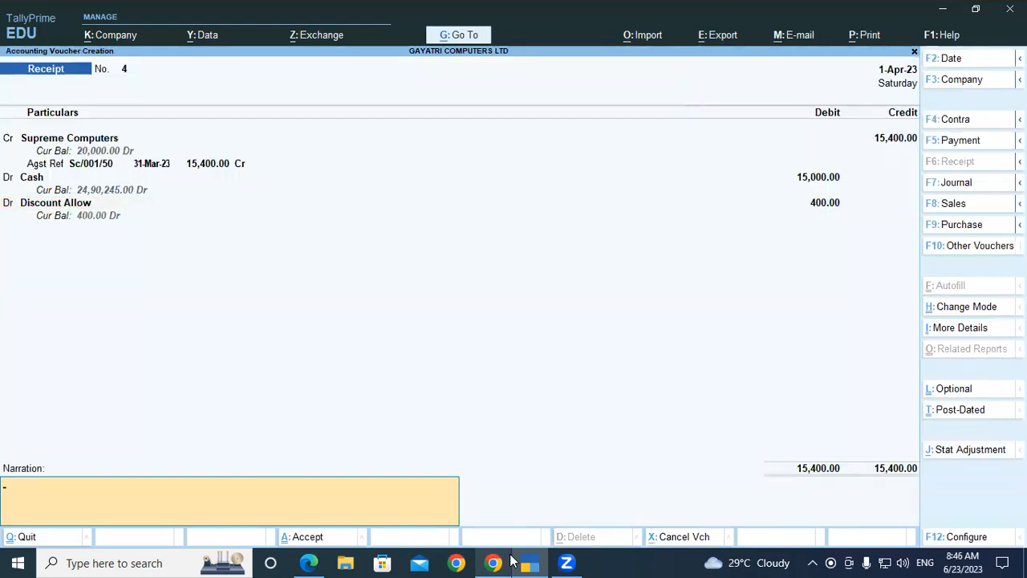